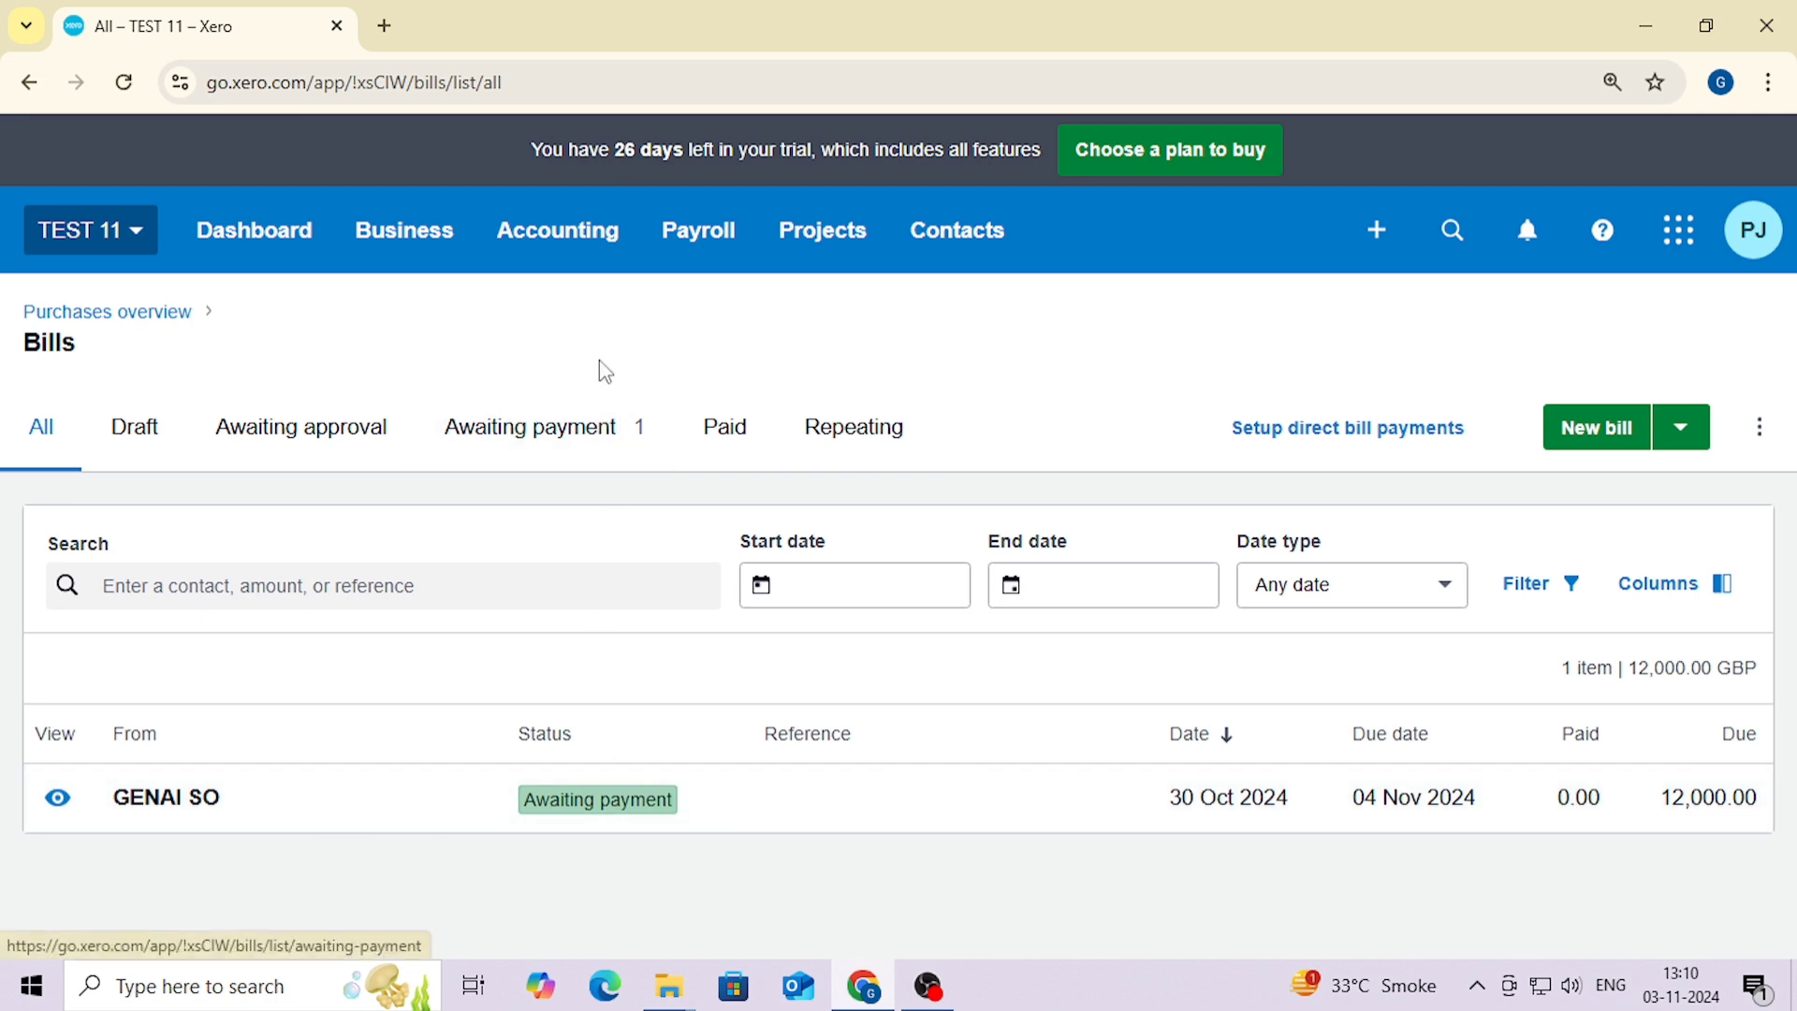
# - Open the bank accounts list and start a manual statement import for the BANK account
pyautogui.click(616, 258)
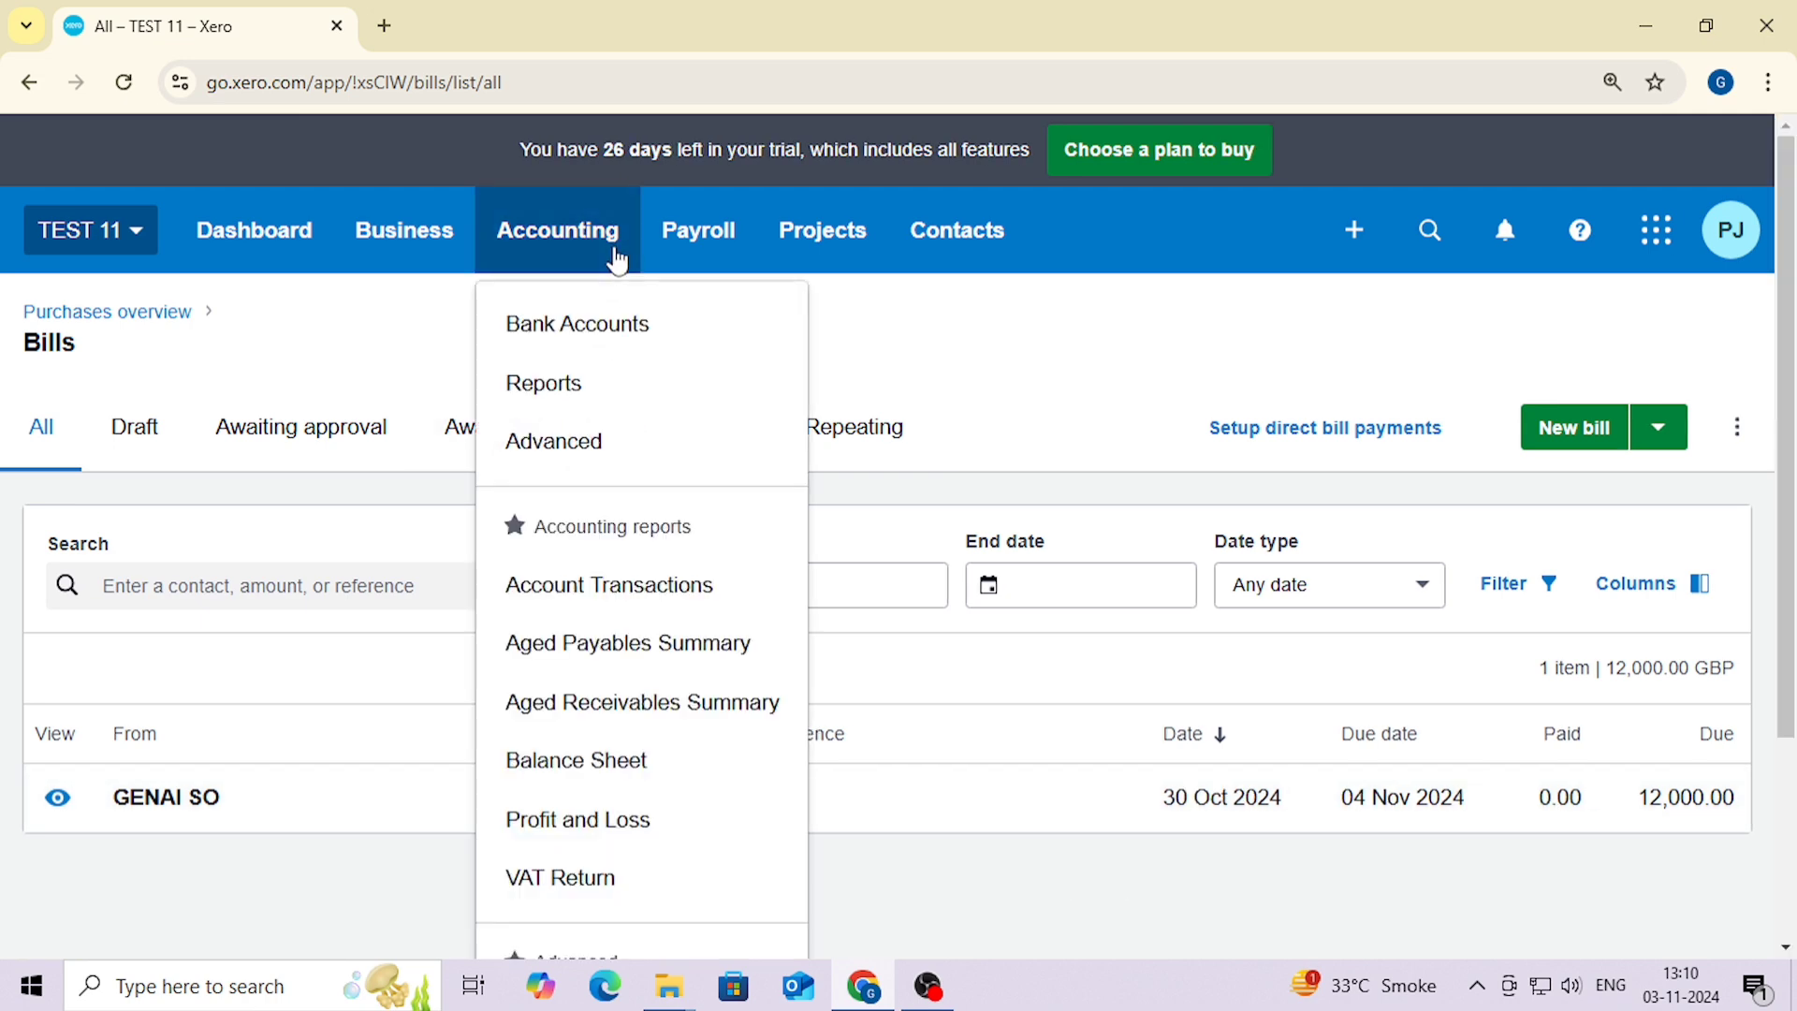
pyautogui.click(583, 326)
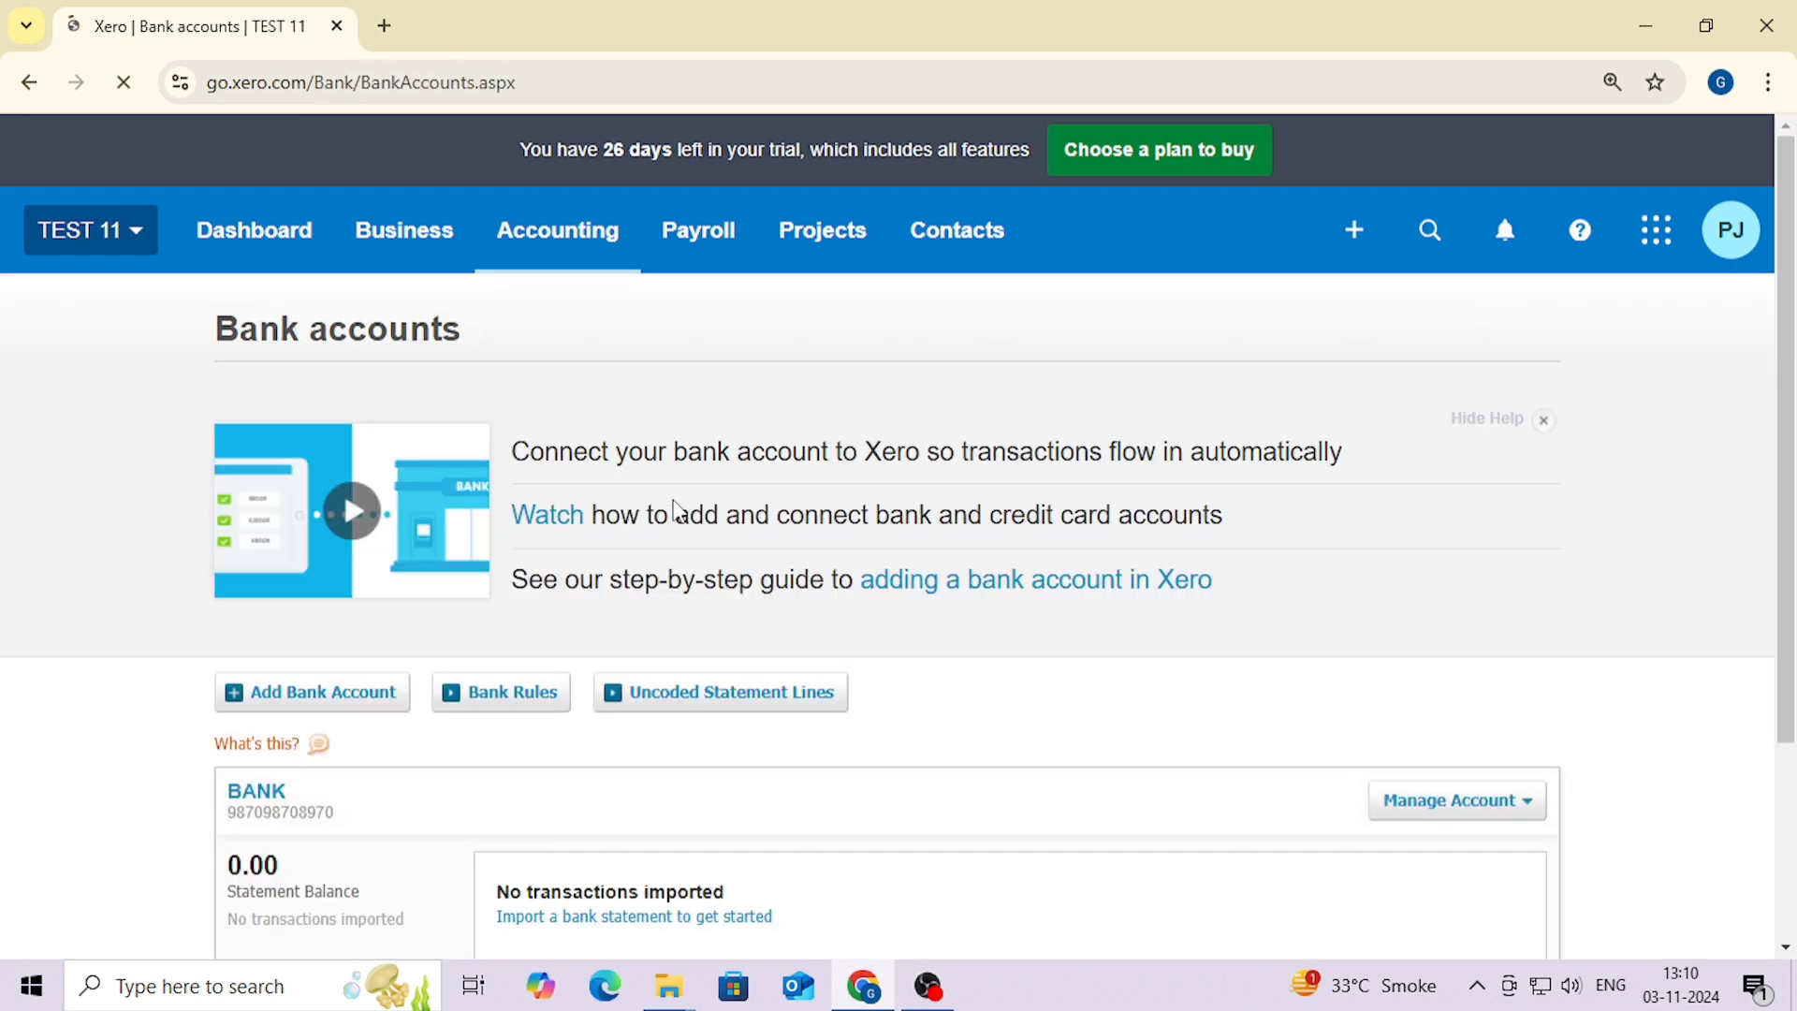
pyautogui.scroll(-3, 760, 524)
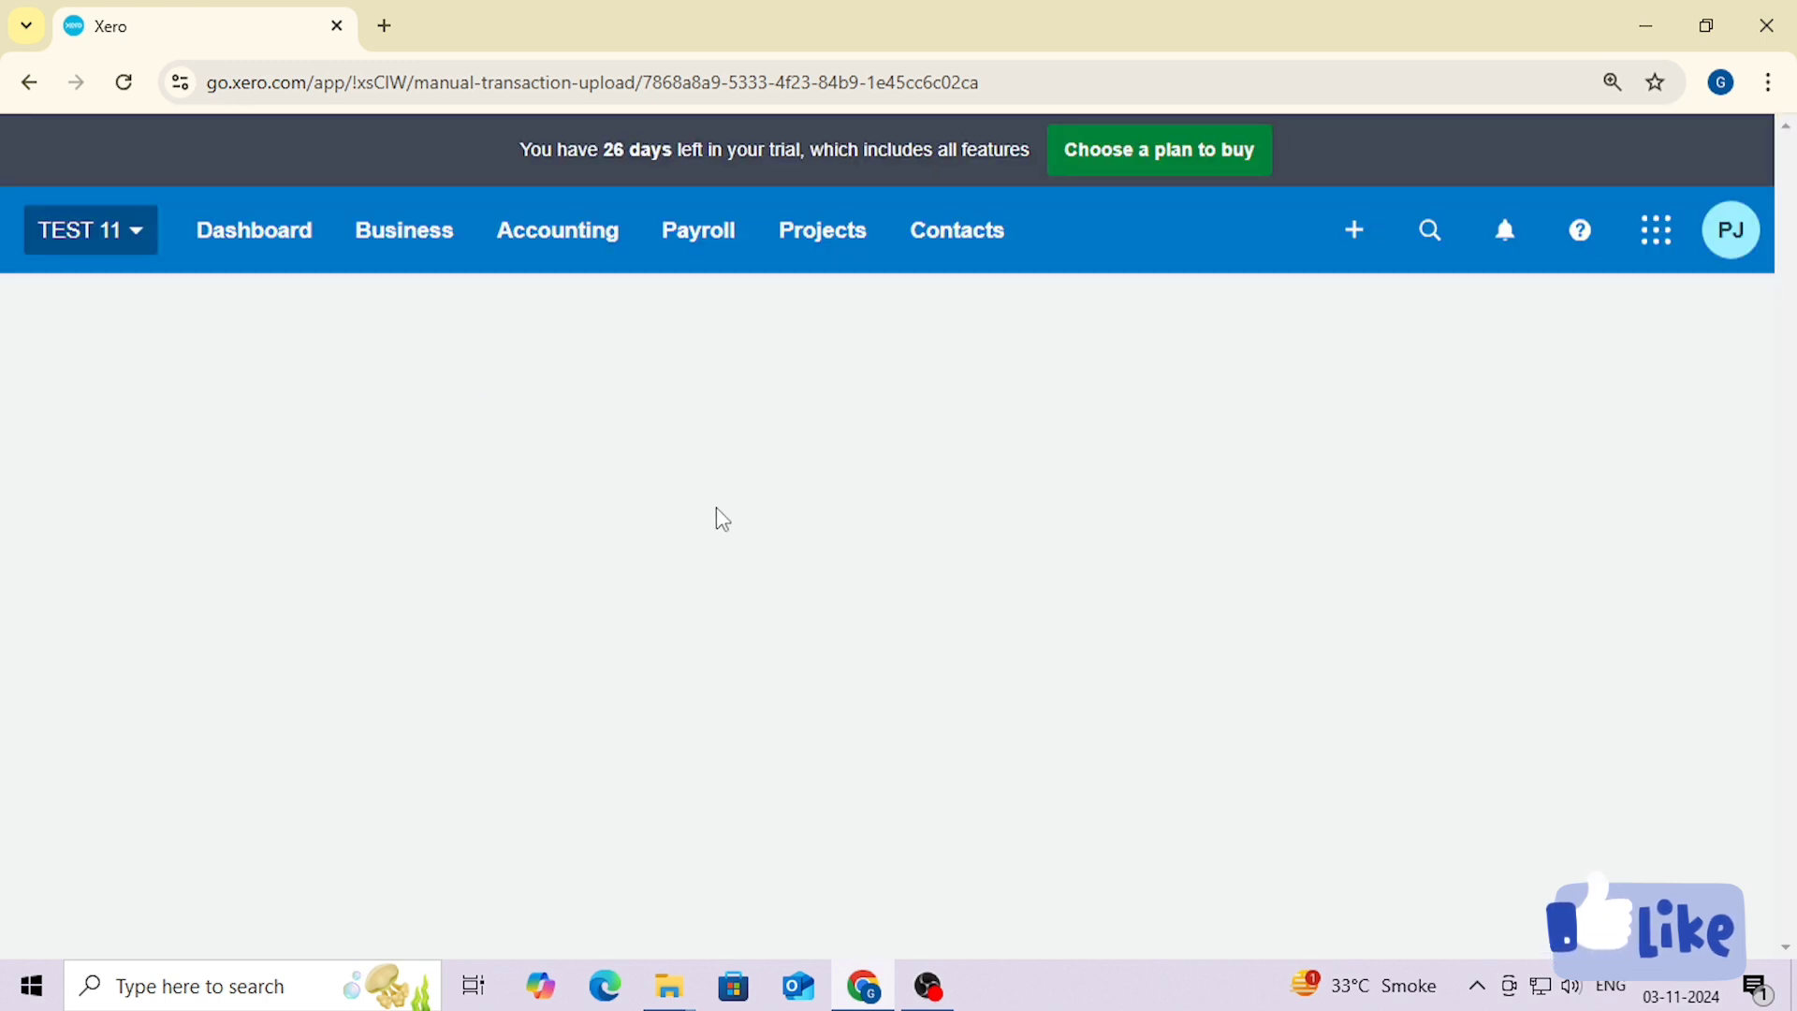
pyautogui.scroll(-3, 802, 674)
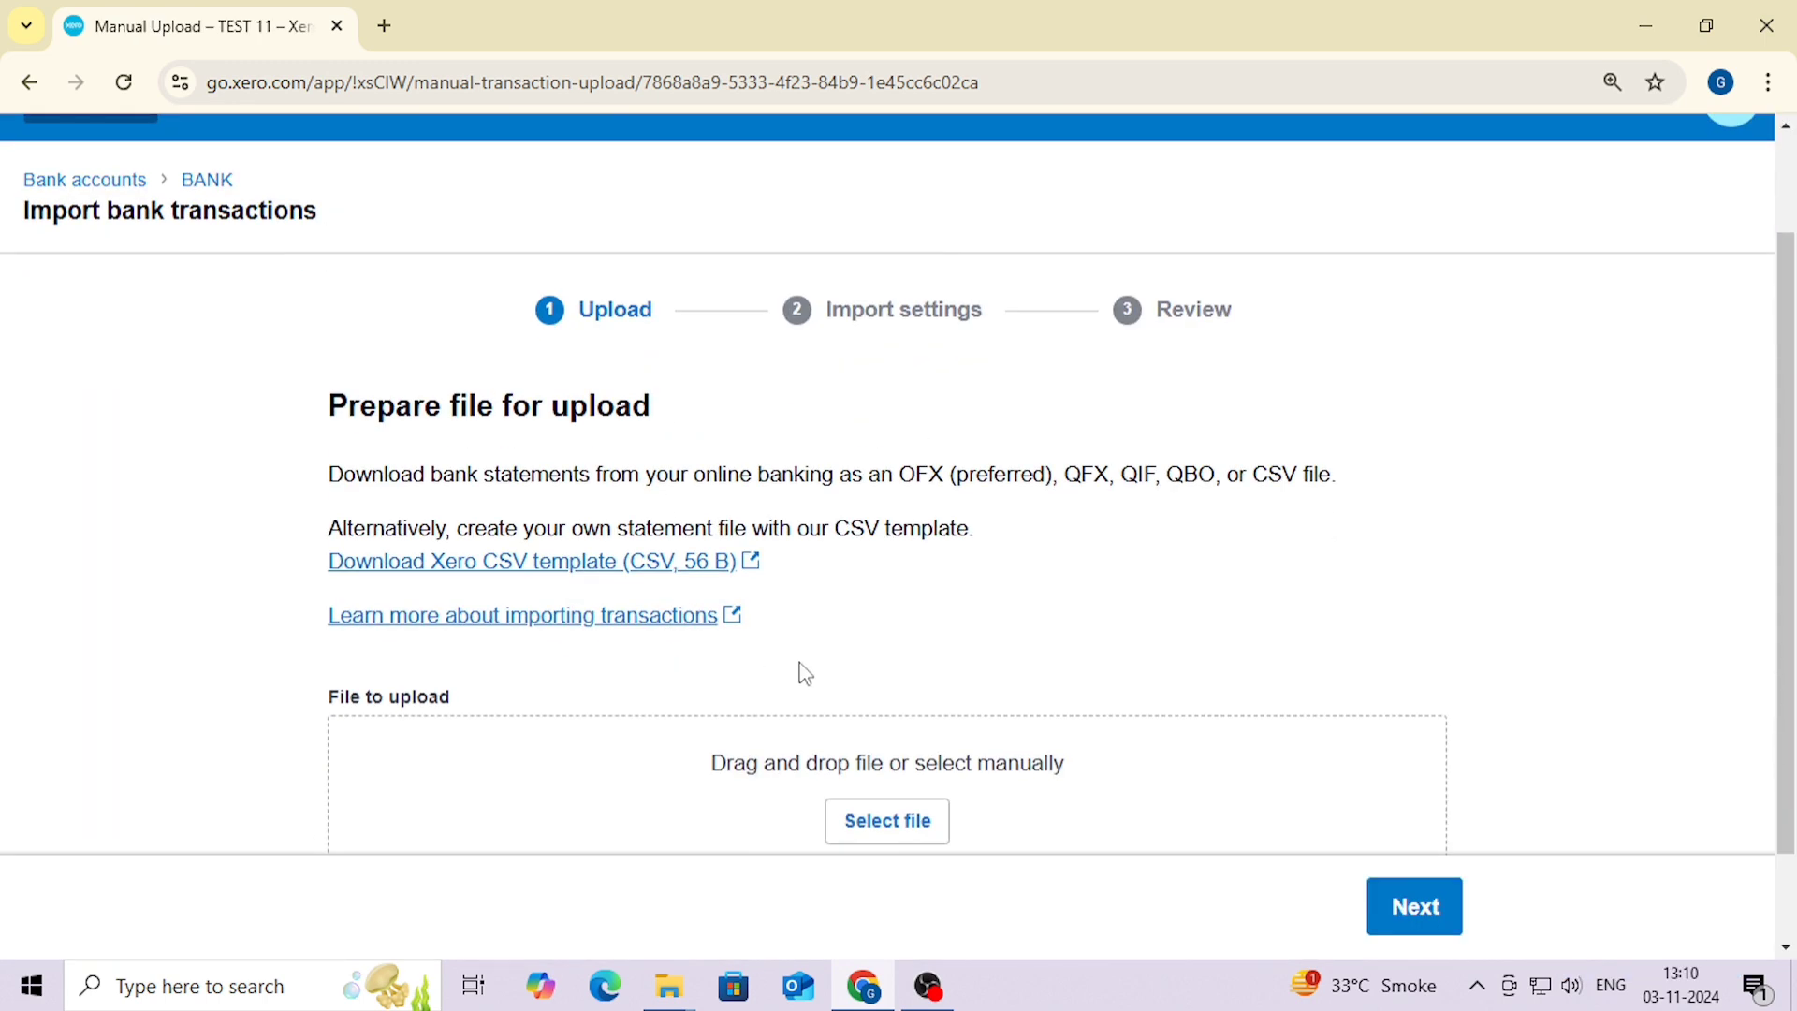
# - Upload the CSV file 1 from the Downloads\GEN folder as the bank statement and continue to the import settings
pyautogui.click(885, 719)
pyautogui.write('C:\\Users\\GENAI\\Downloads\\GEN')
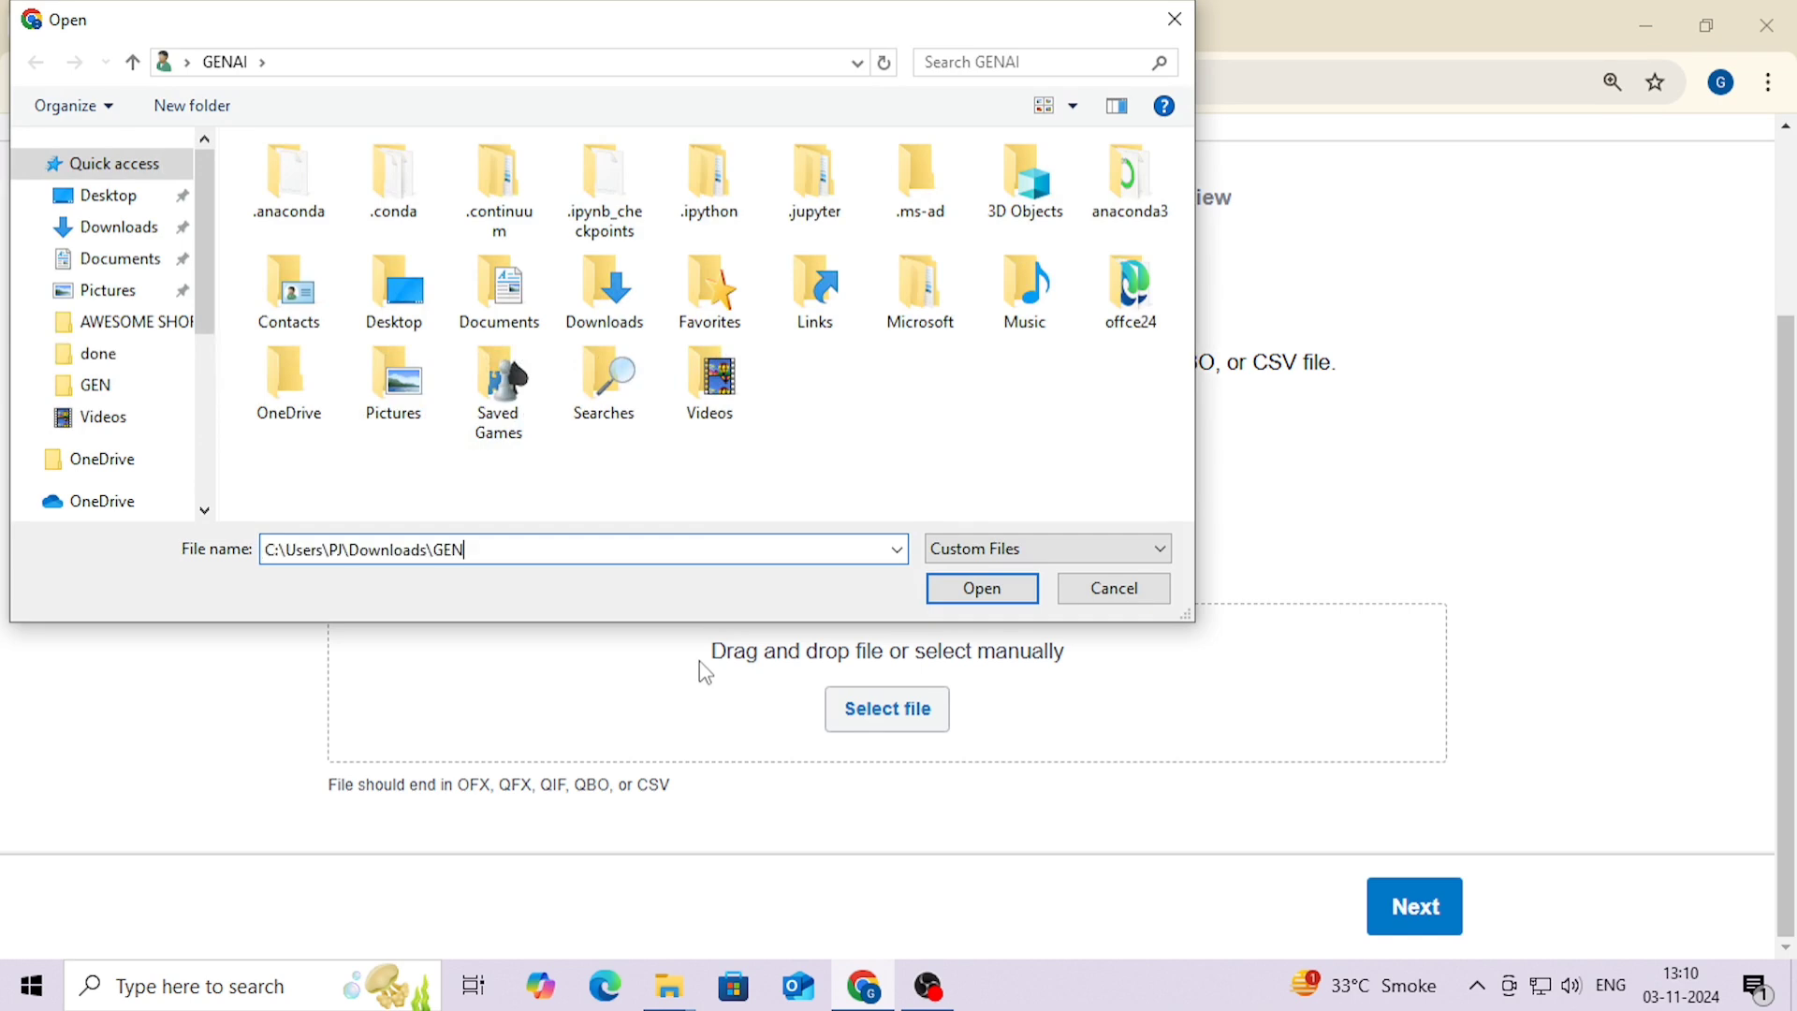
pyautogui.press('Return')
pyautogui.click(587, 188)
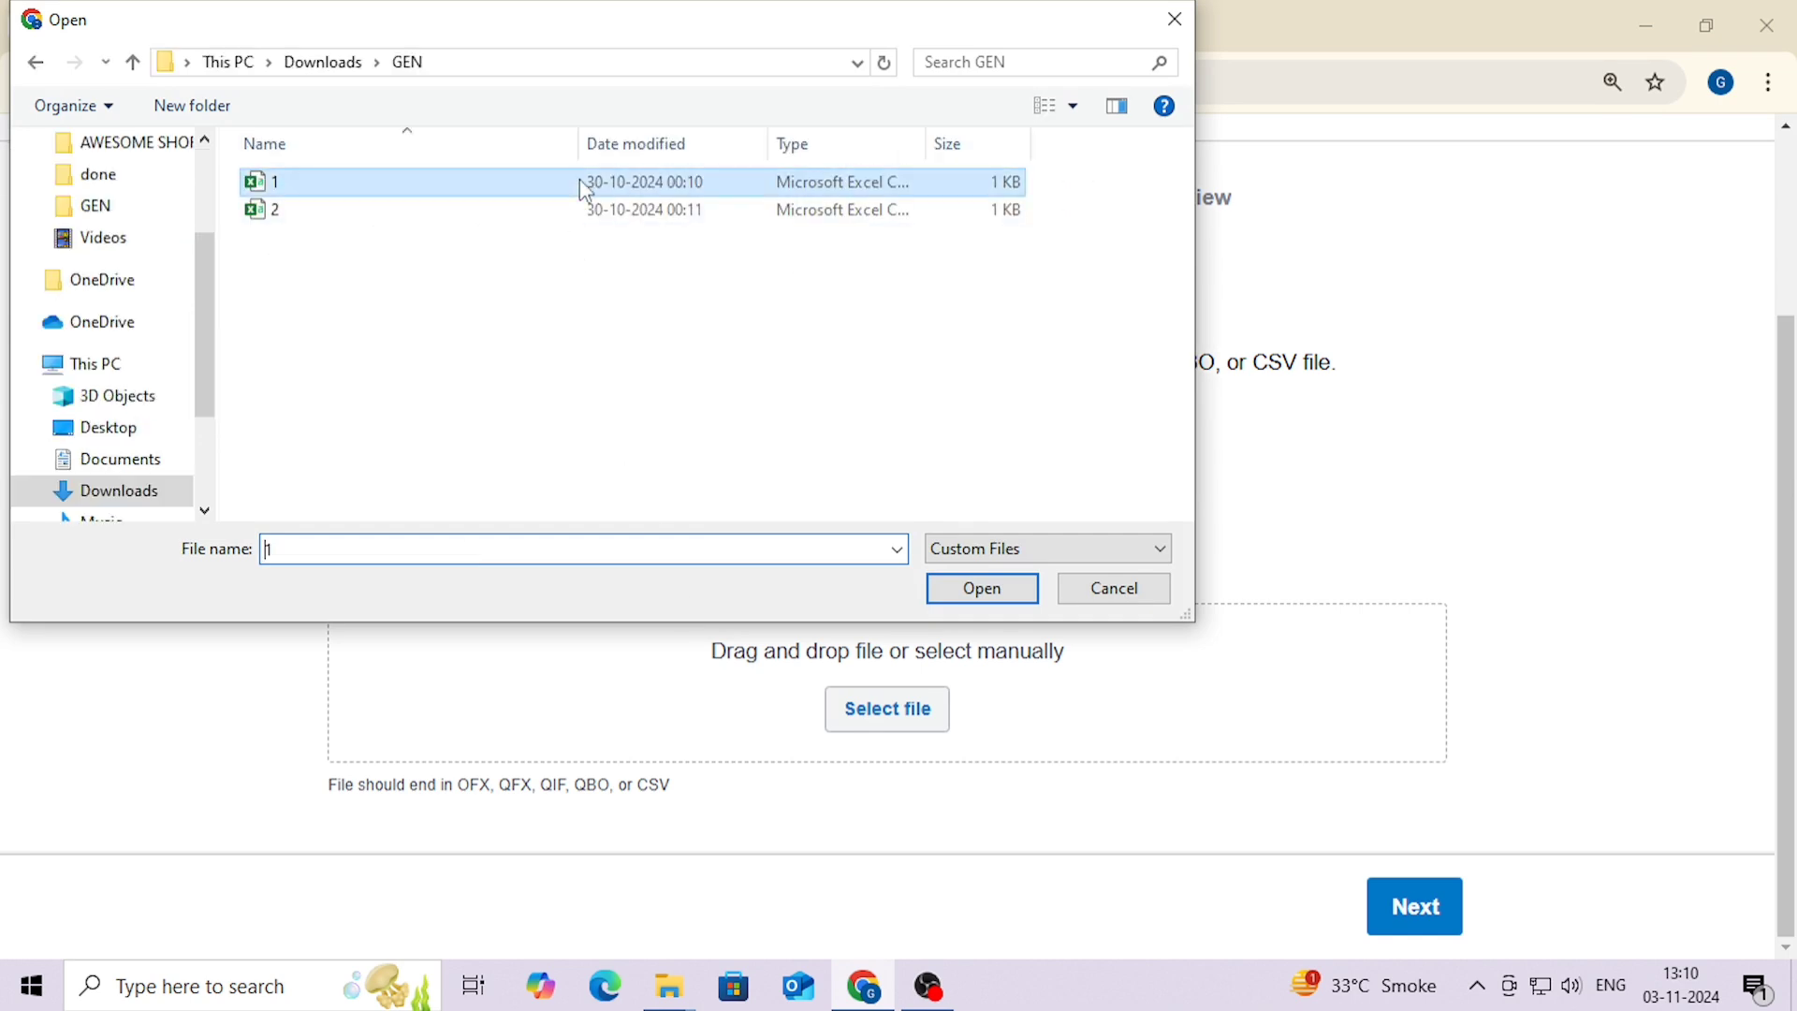
pyautogui.doubleClick(587, 190)
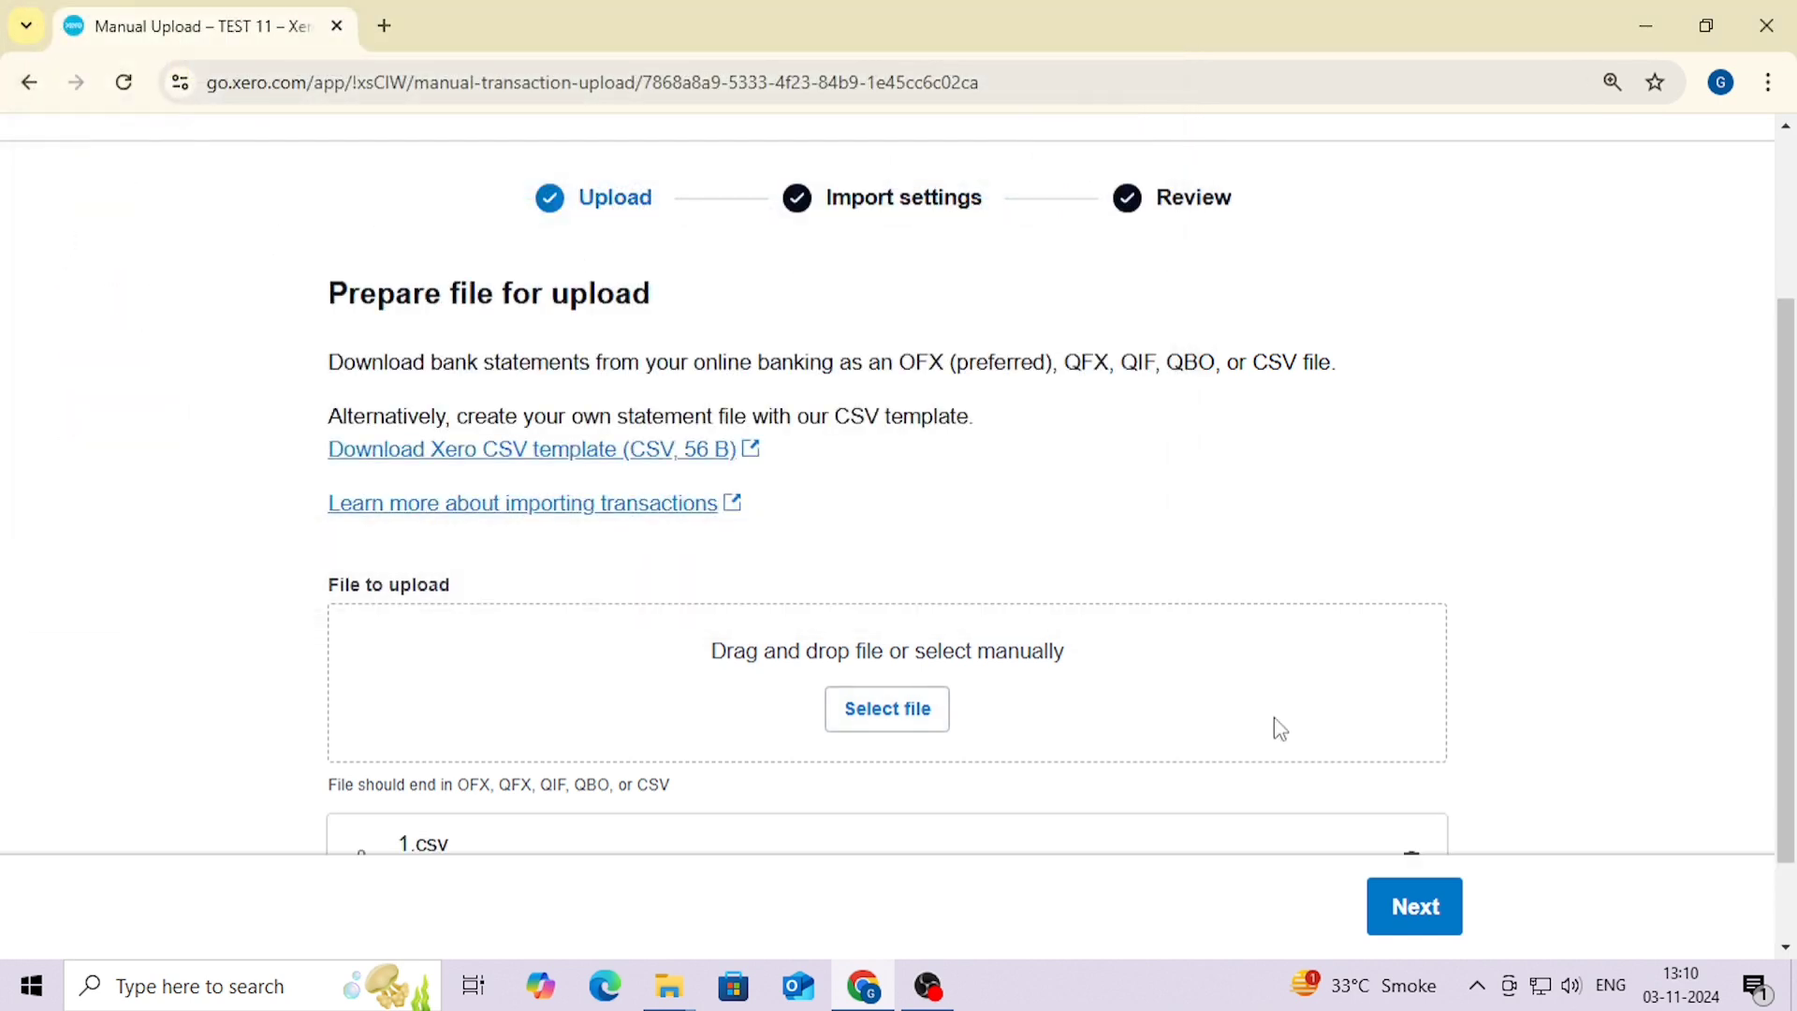
pyautogui.scroll(-1, 1411, 906)
pyautogui.click(1416, 907)
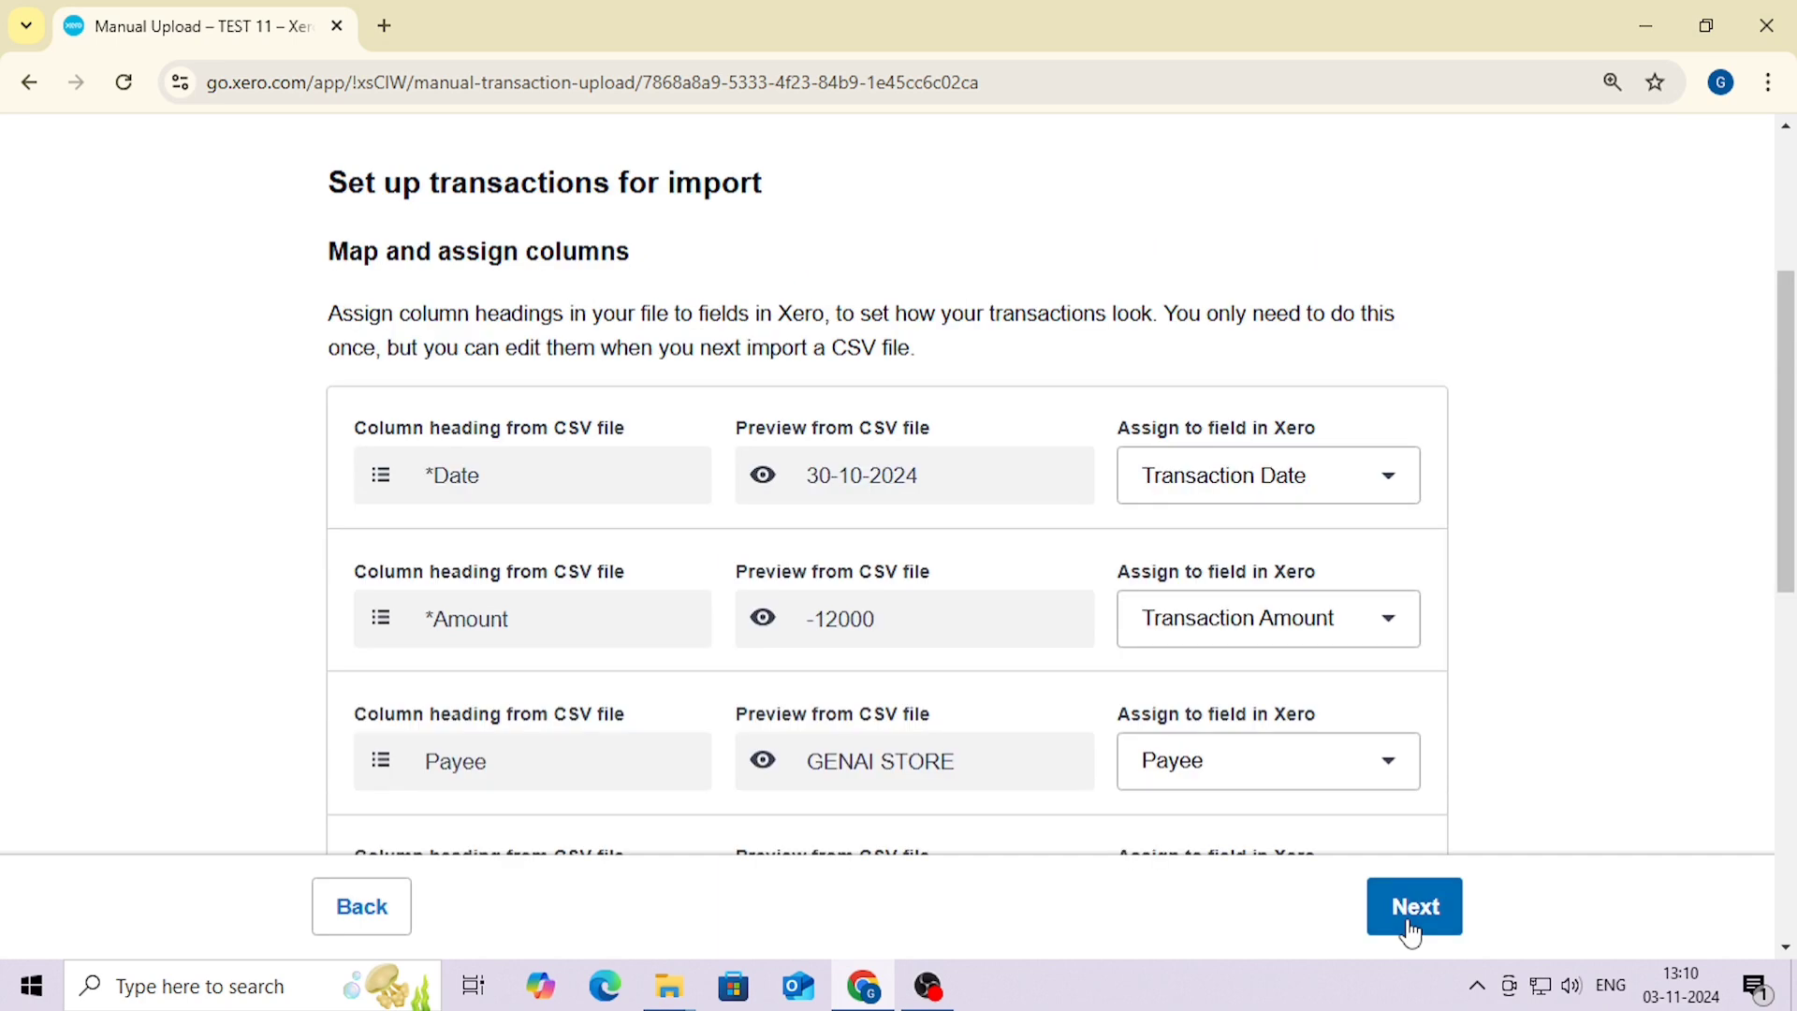
# - Accept the preset column assignments for the statement file and complete the transaction import
pyautogui.scroll(-4, 1128, 262)
pyautogui.scroll(-3, 1217, 468)
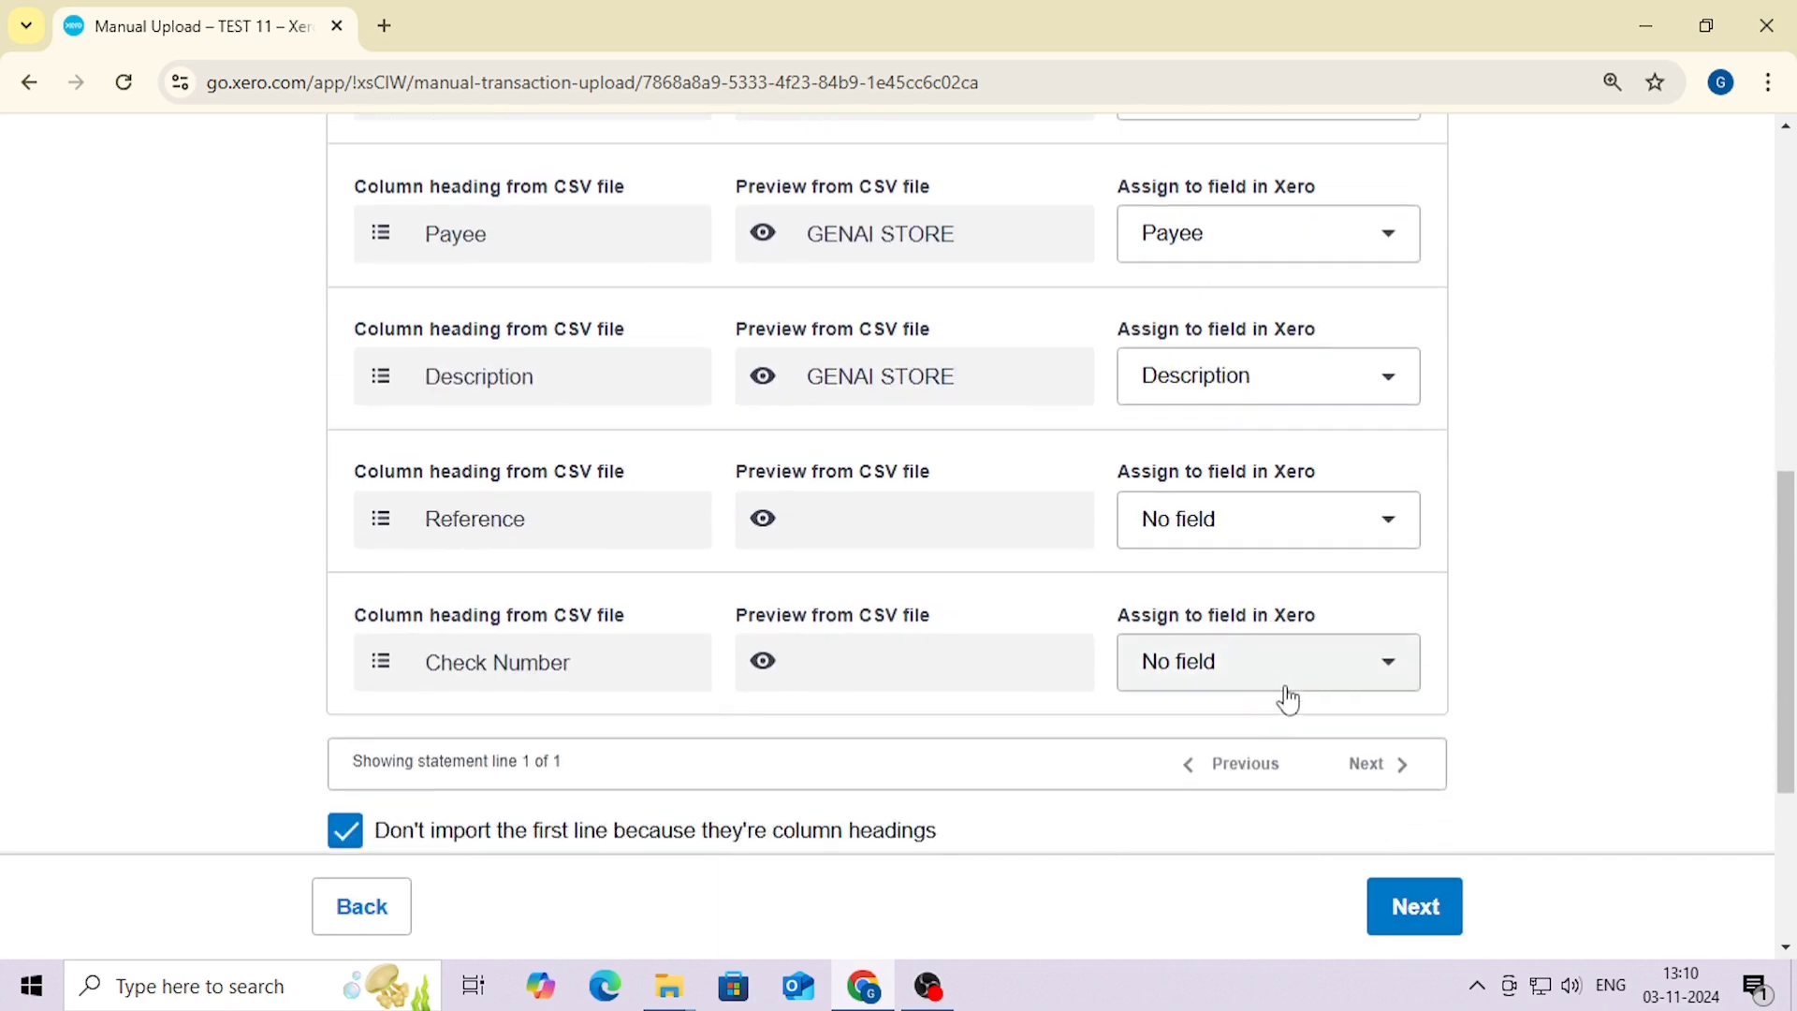
pyautogui.click(1414, 908)
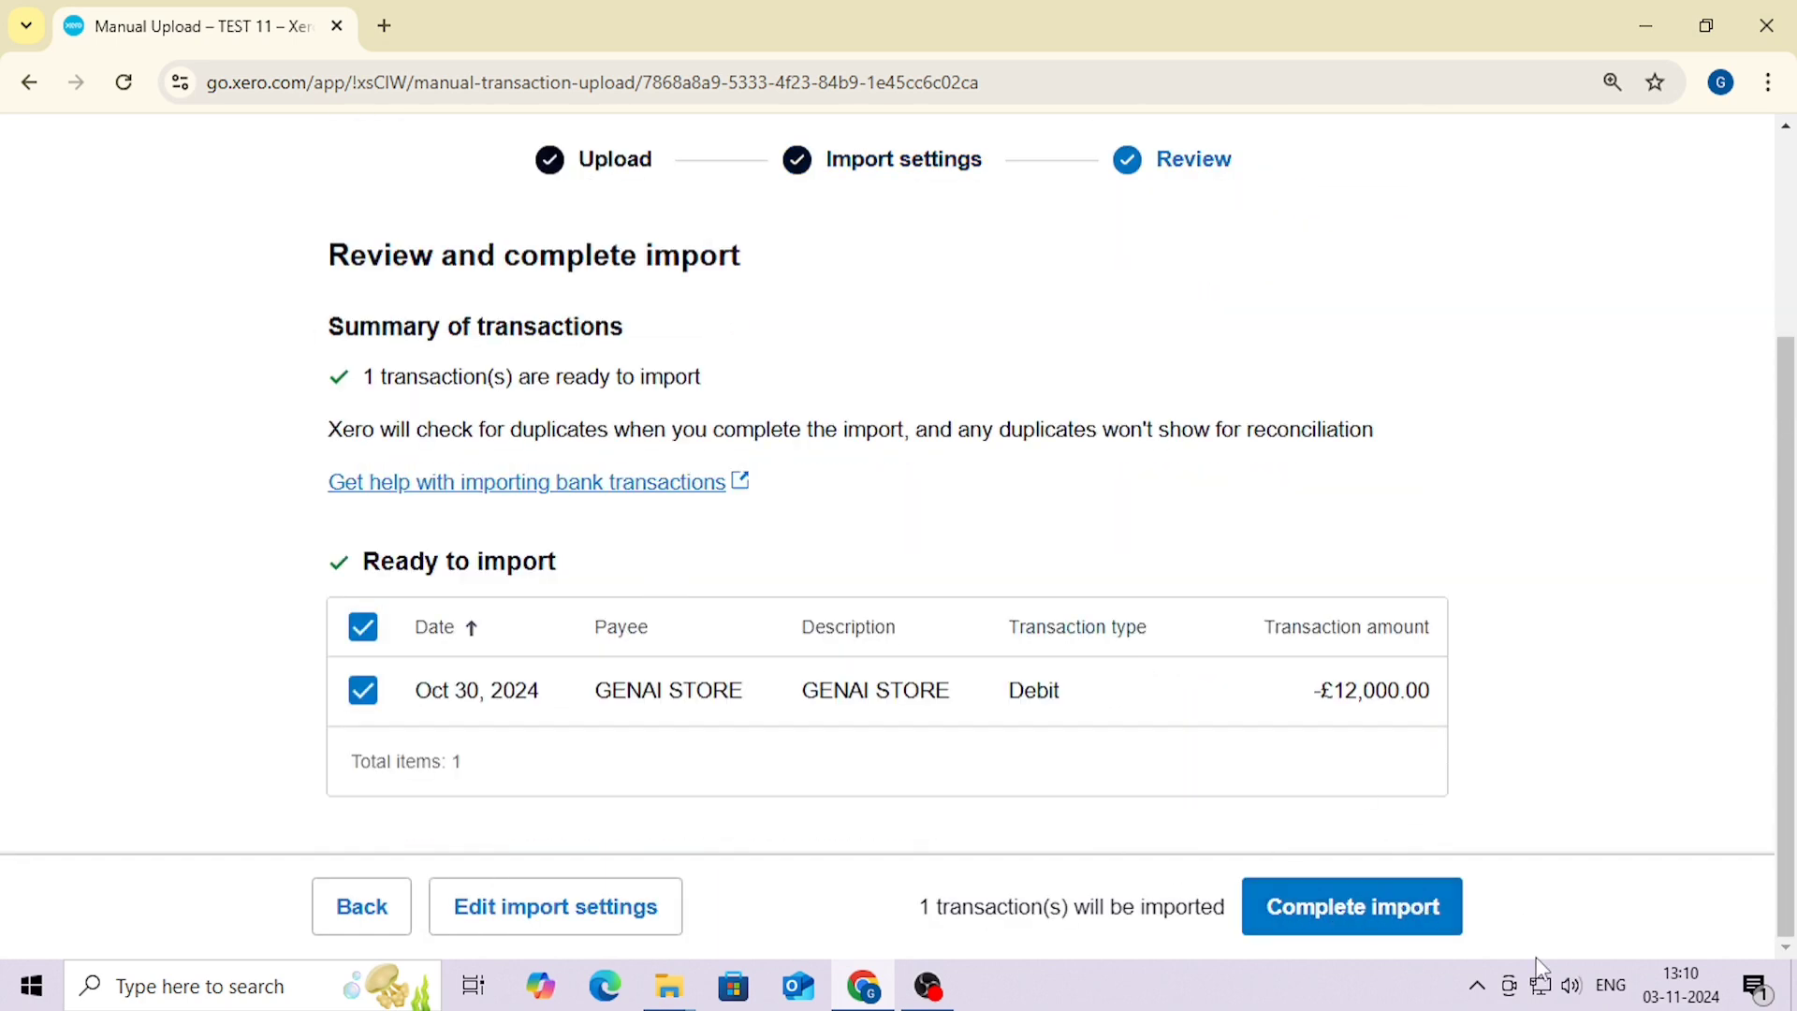
pyautogui.click(1318, 922)
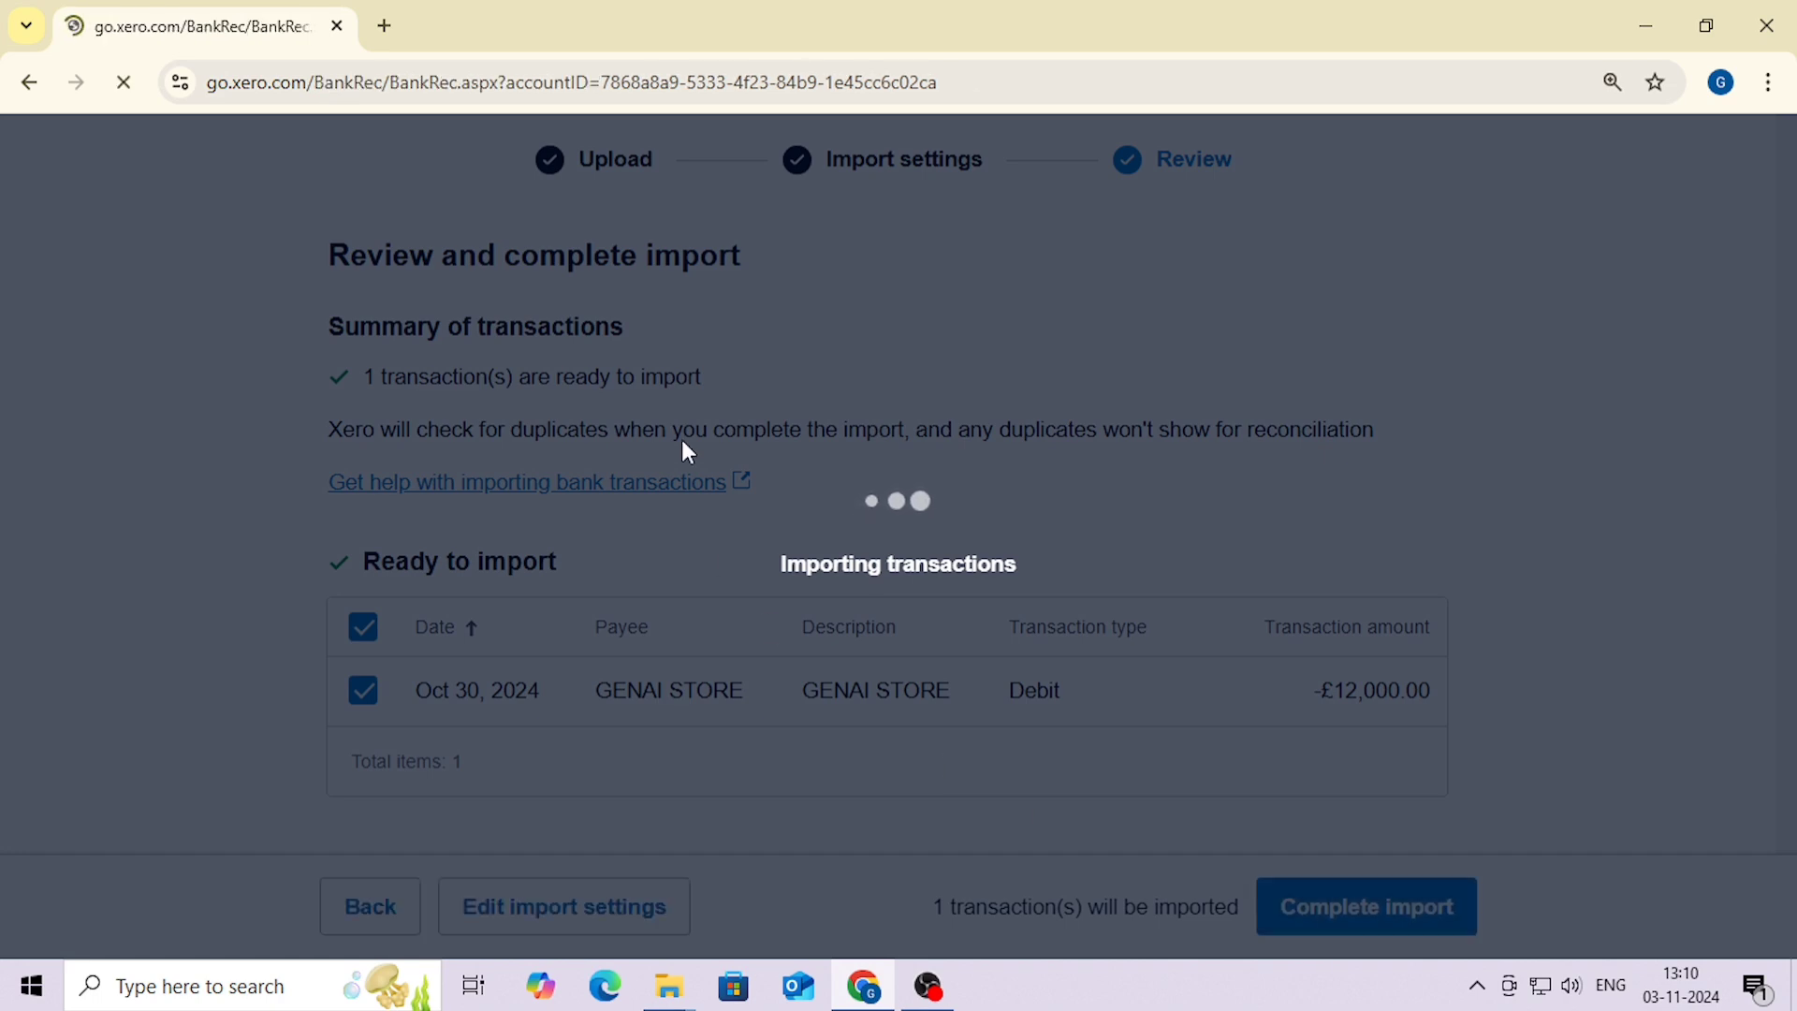
# - Reconcile the imported GENAI STORE statement line with the suggested GENAI SO bill match
pyautogui.scroll(-3, 782, 507)
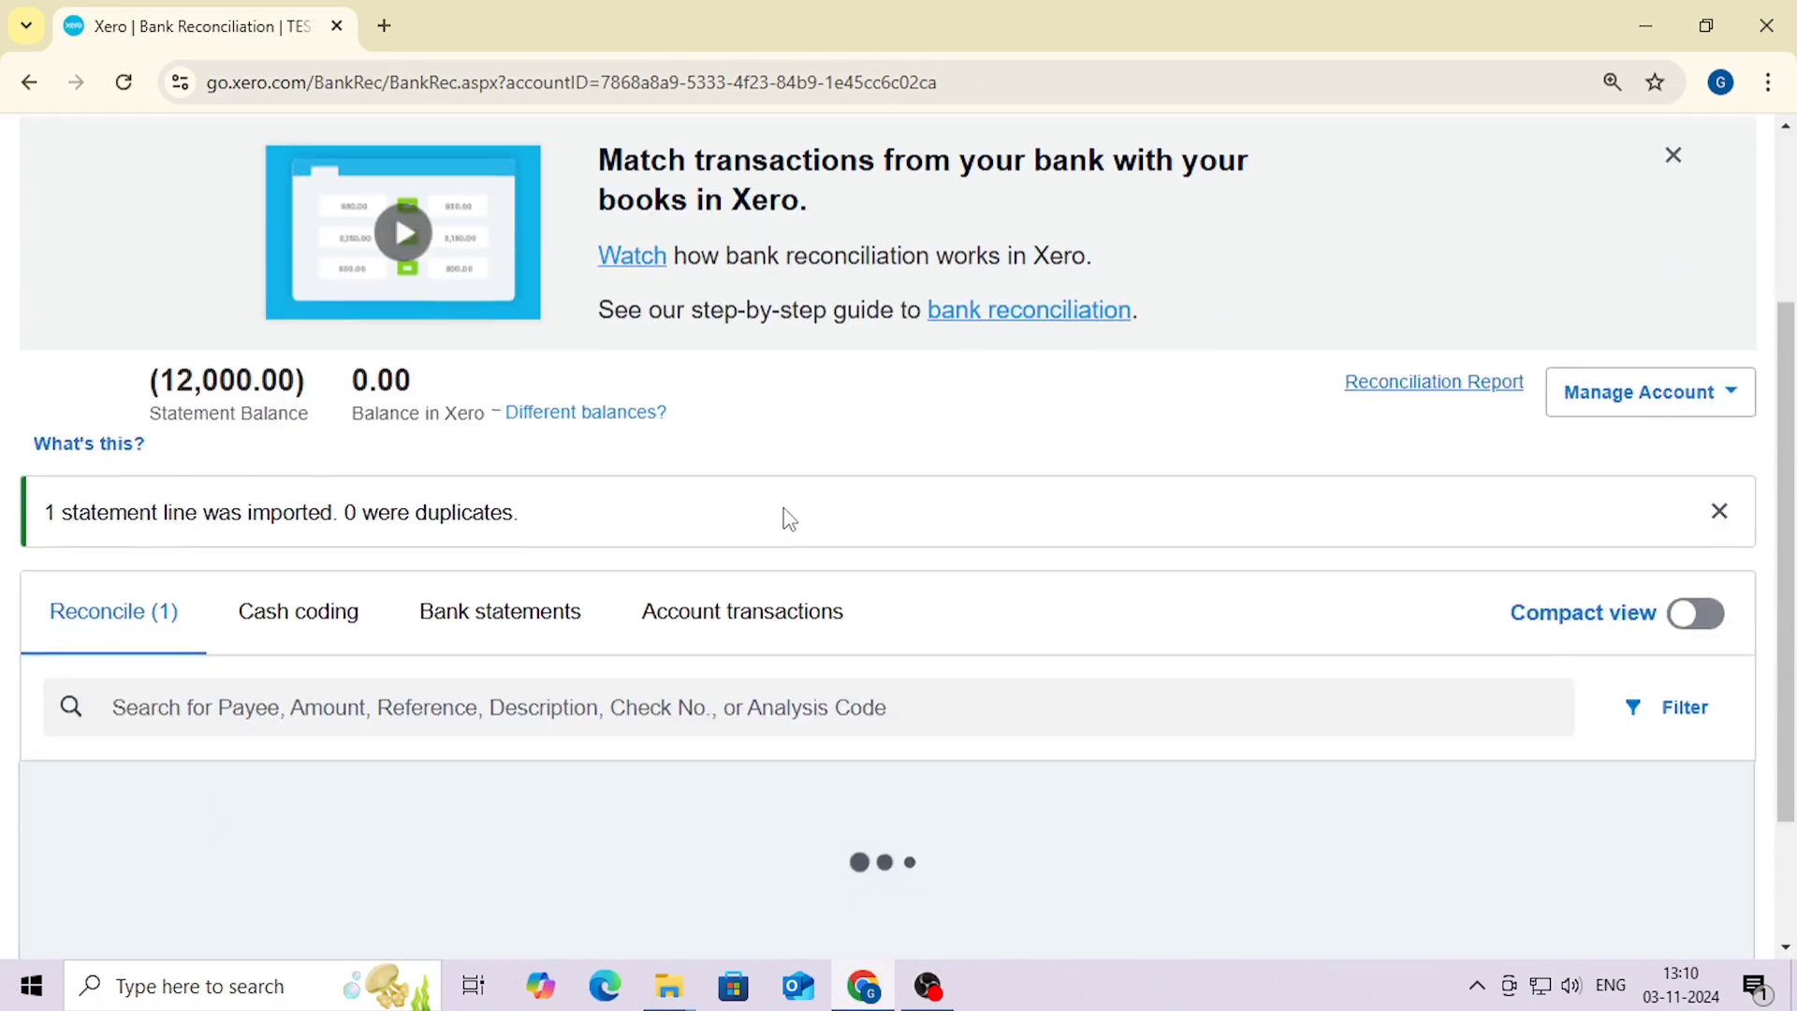
pyautogui.scroll(-2, 789, 518)
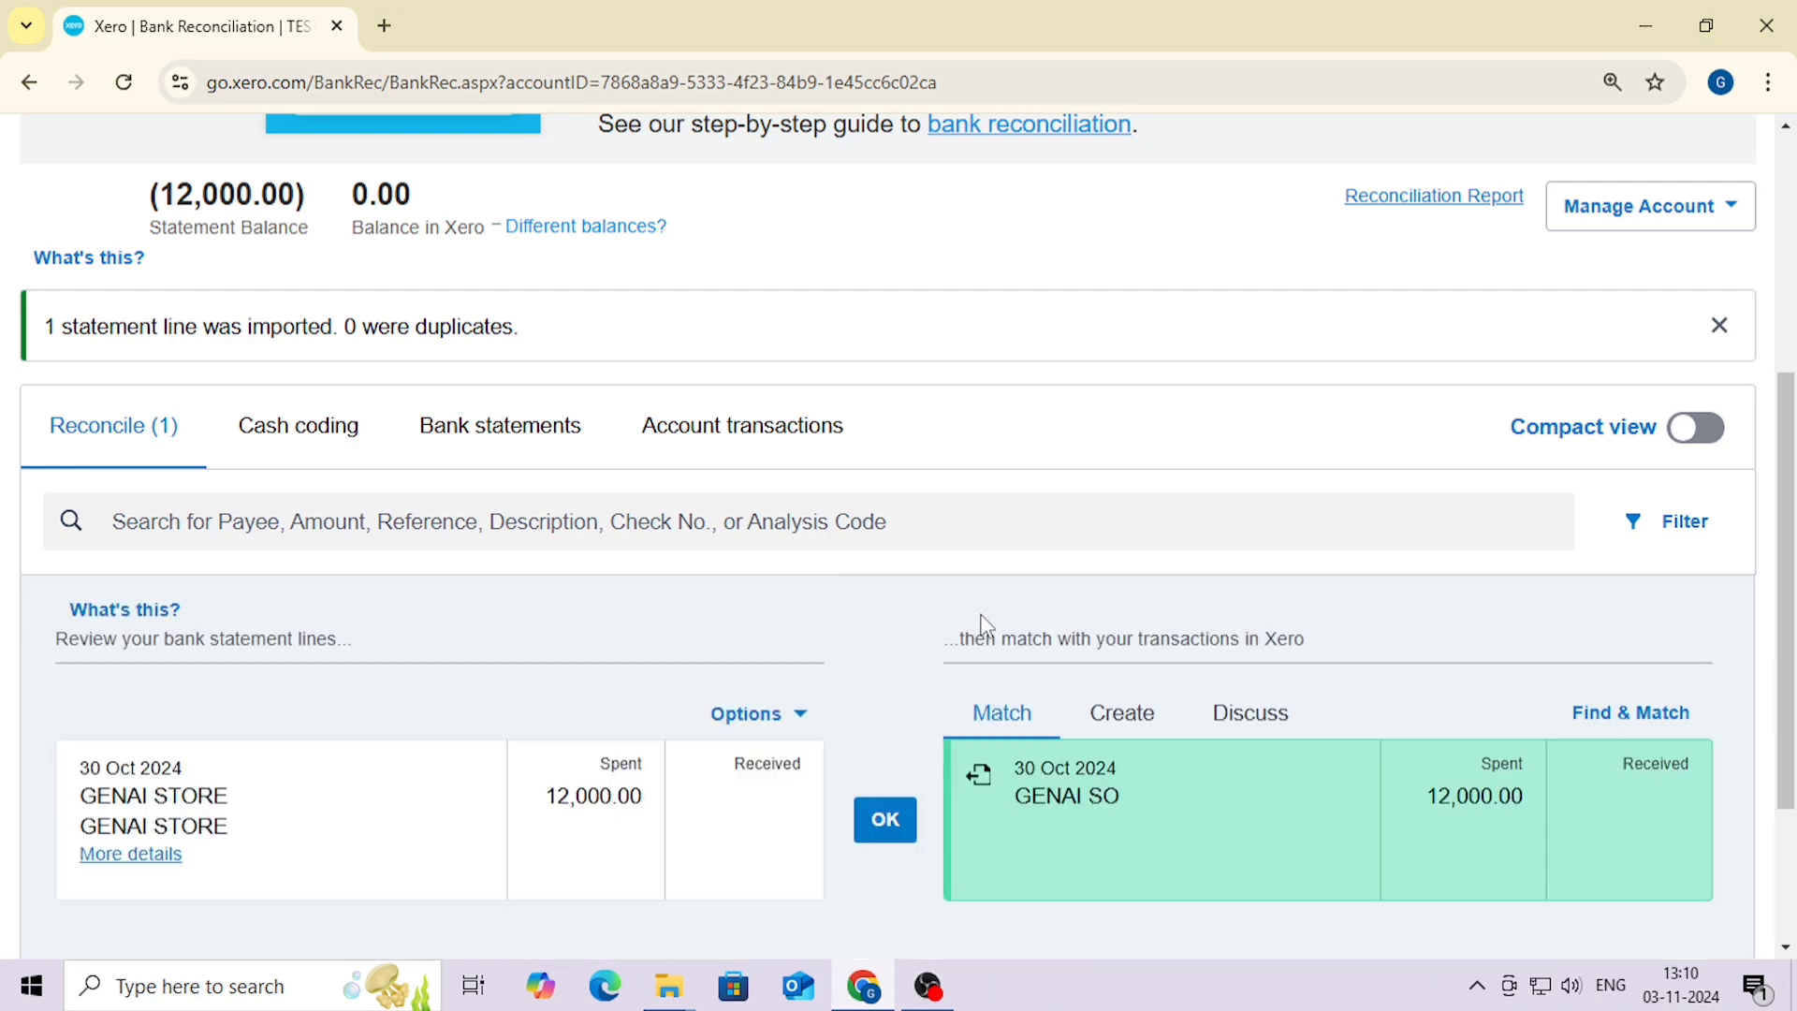
pyautogui.scroll(-3, 1058, 637)
pyautogui.click(885, 571)
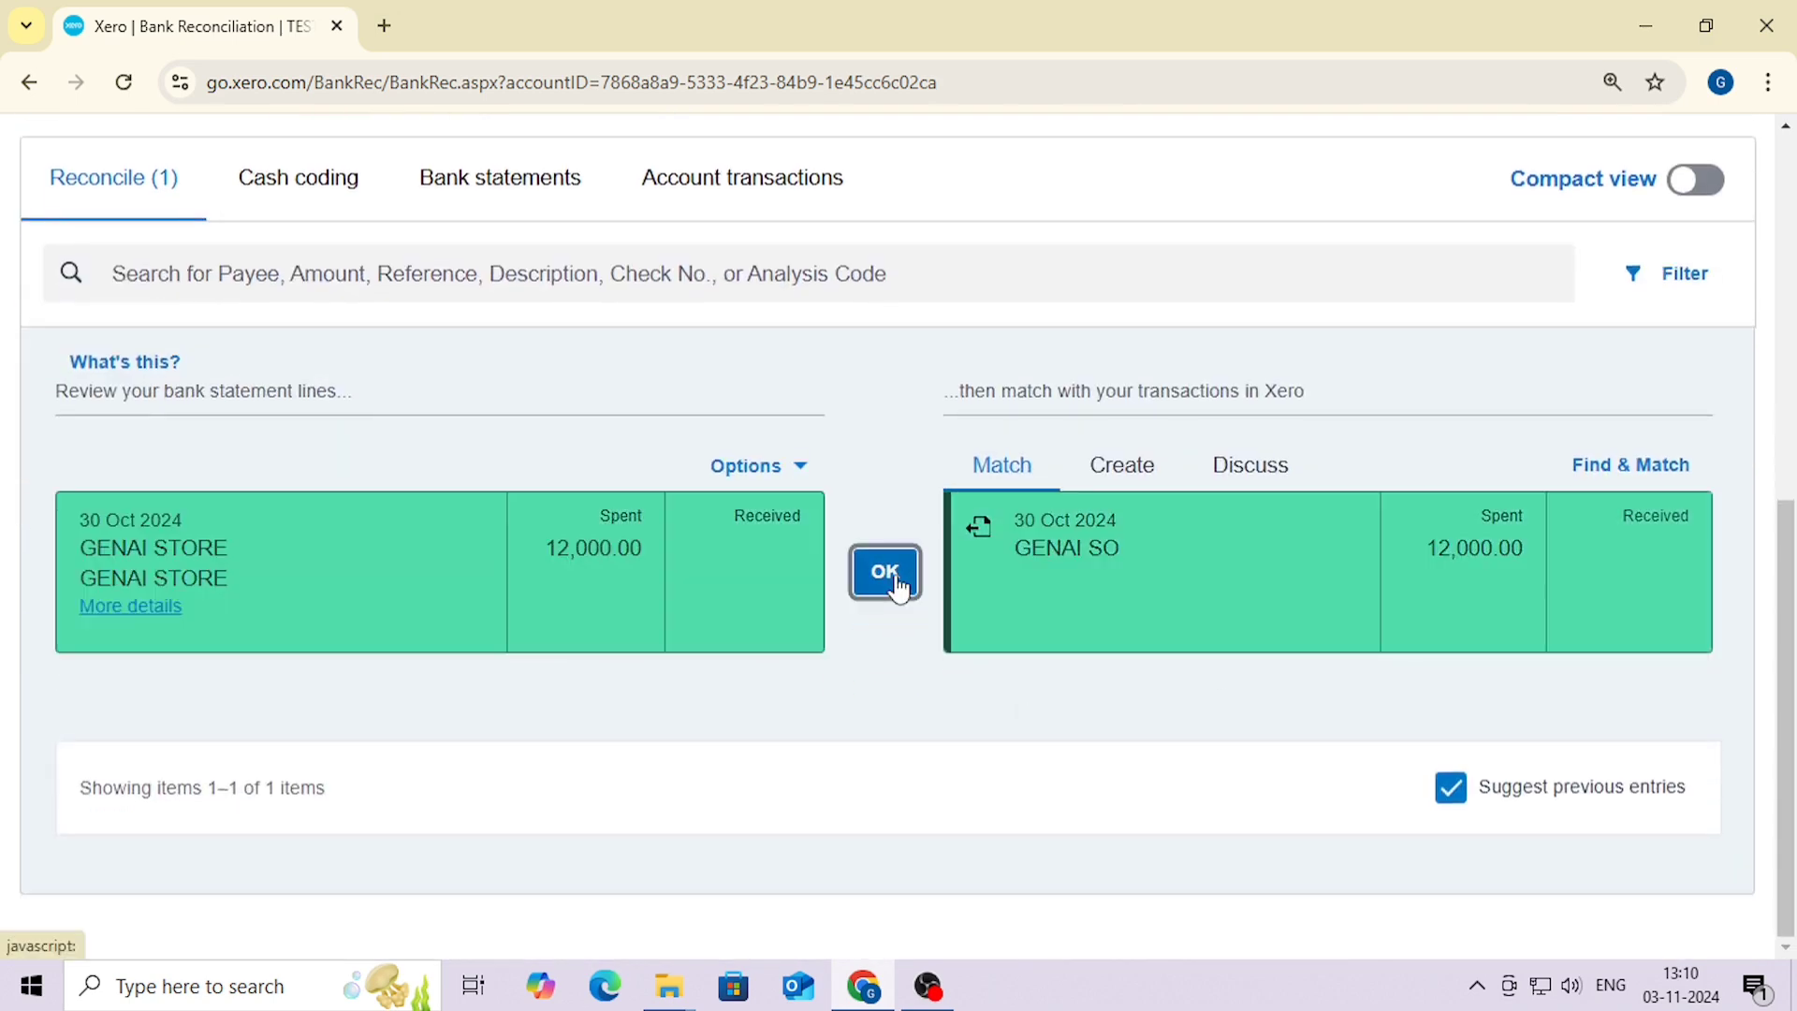
# - Open the list of bills to pay to check the GENAI SO bill
pyautogui.scroll(5, 513, 569)
pyautogui.click(424, 267)
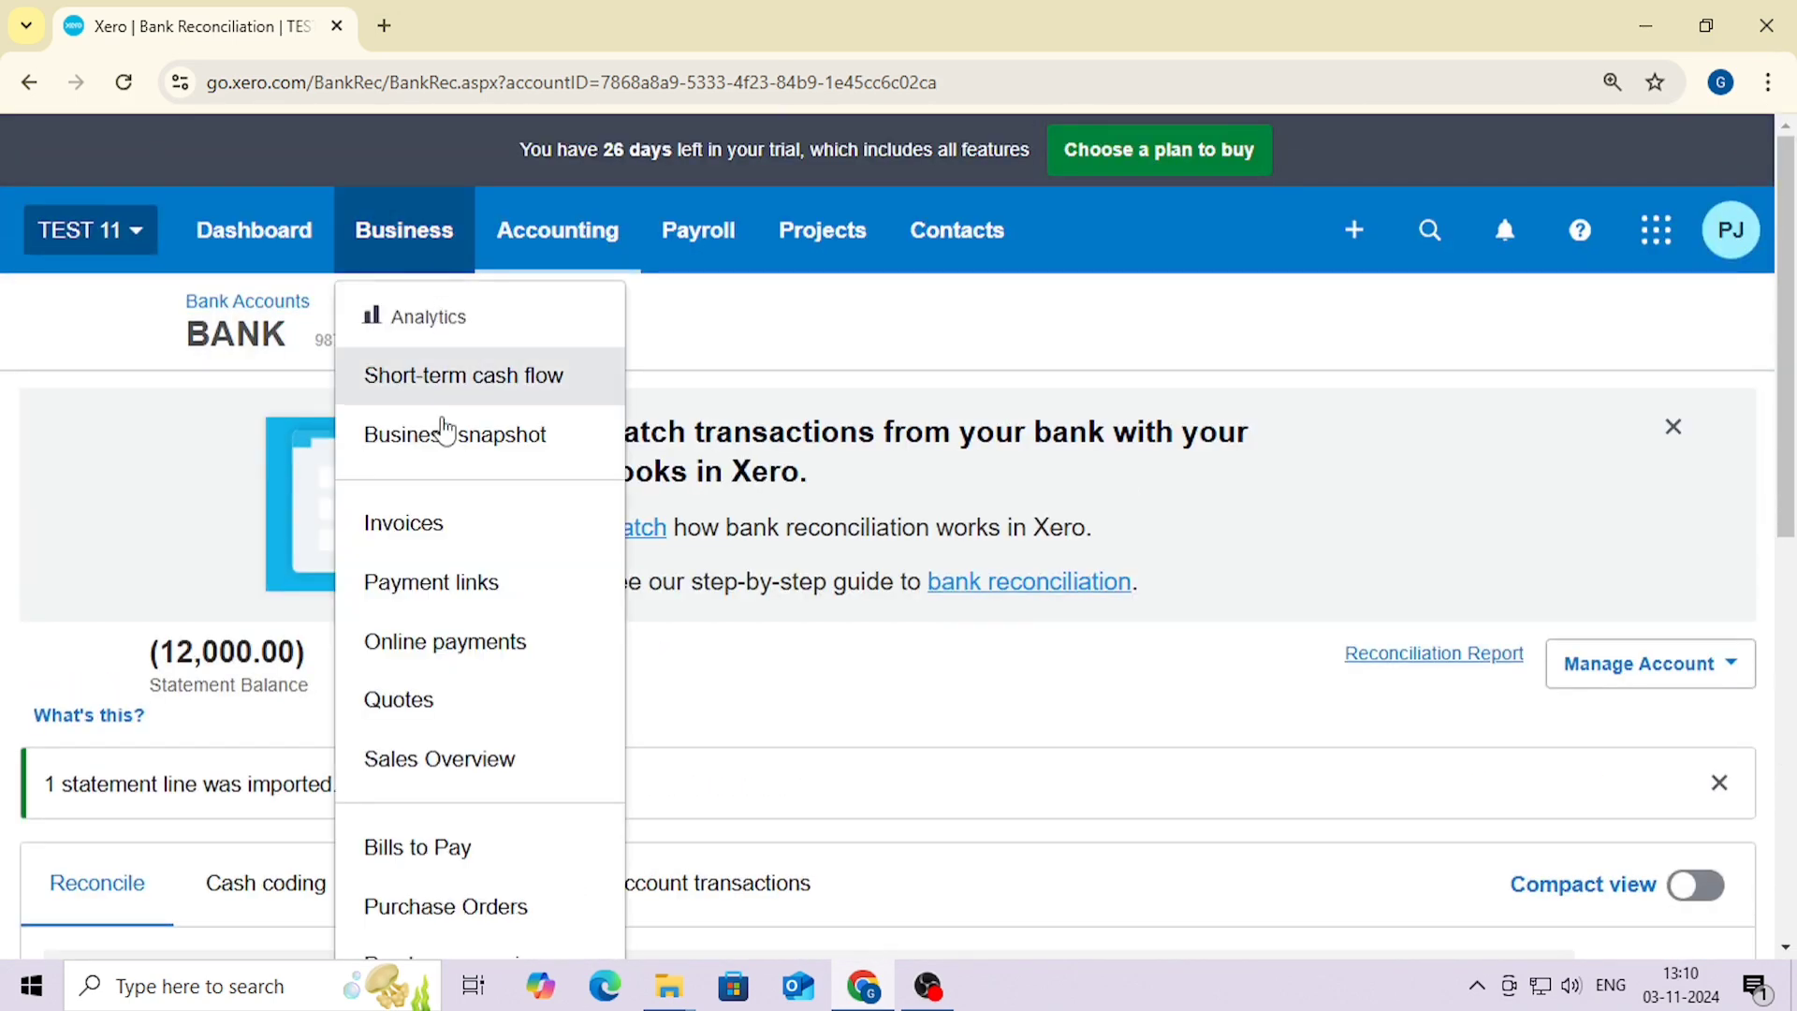
pyautogui.click(495, 839)
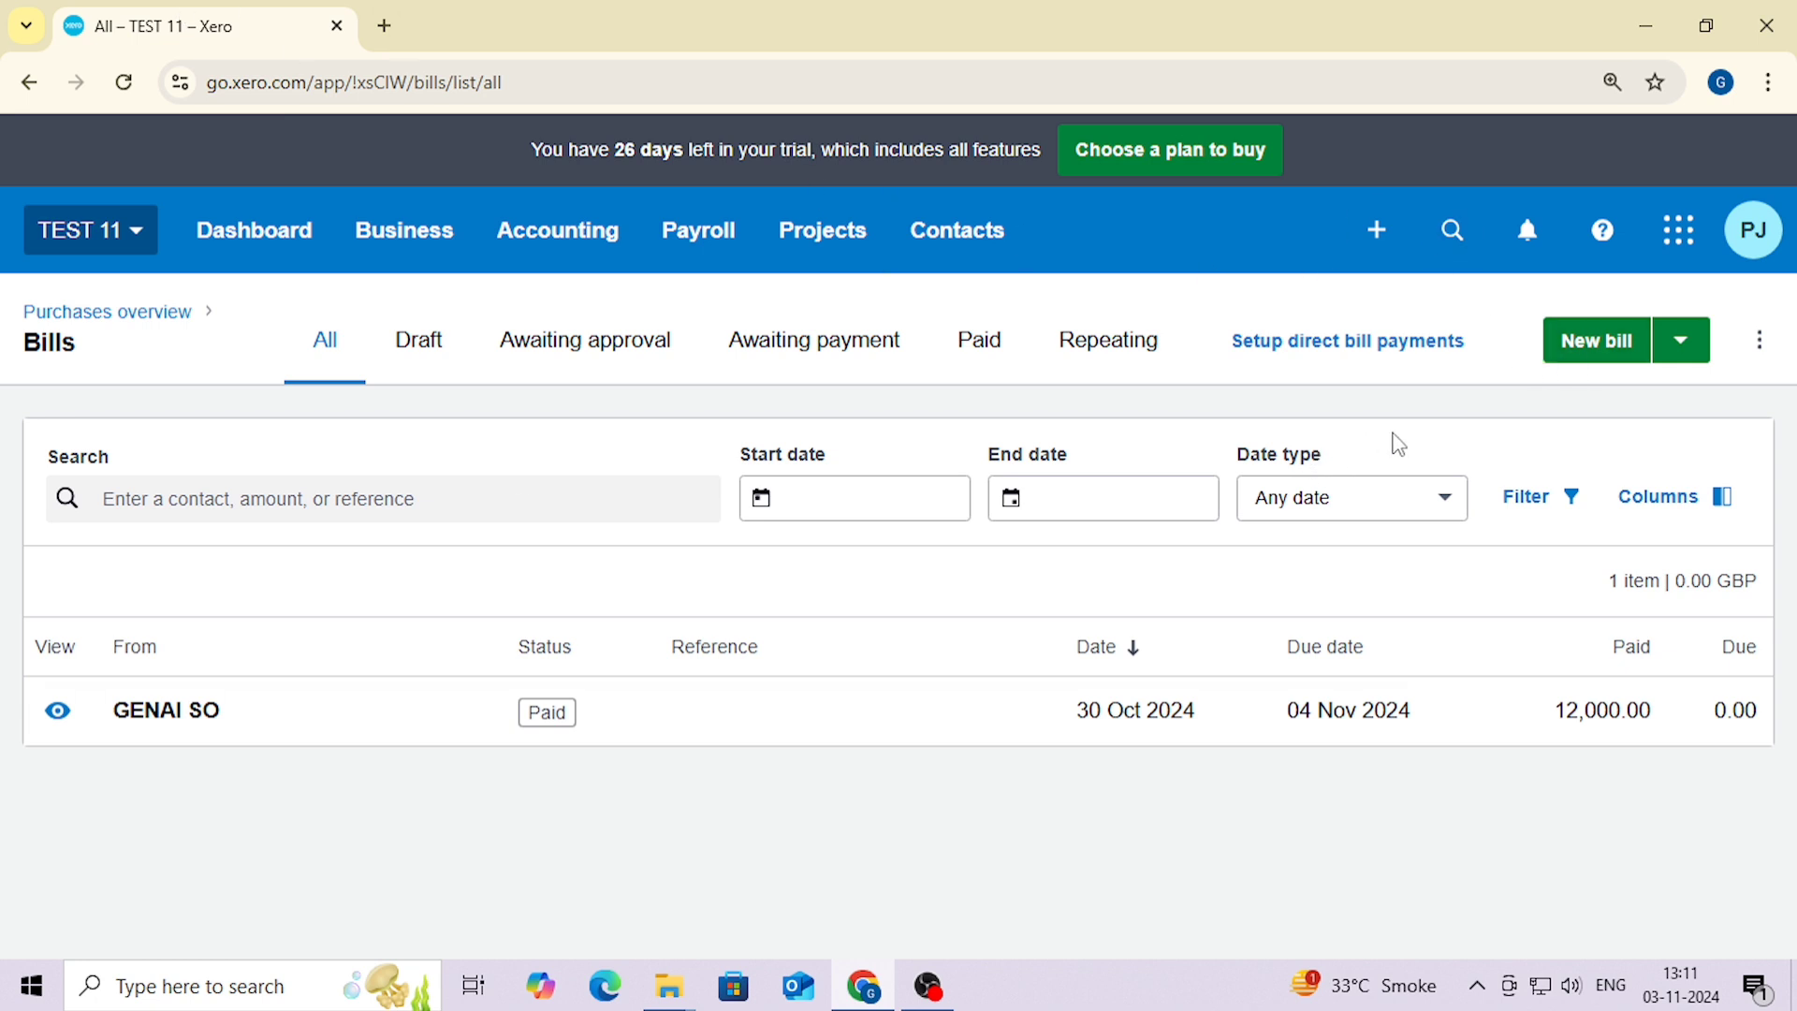
# - Start a new supplier credit note from GENAI SO dated 30 Oct 2024
pyautogui.click(1701, 376)
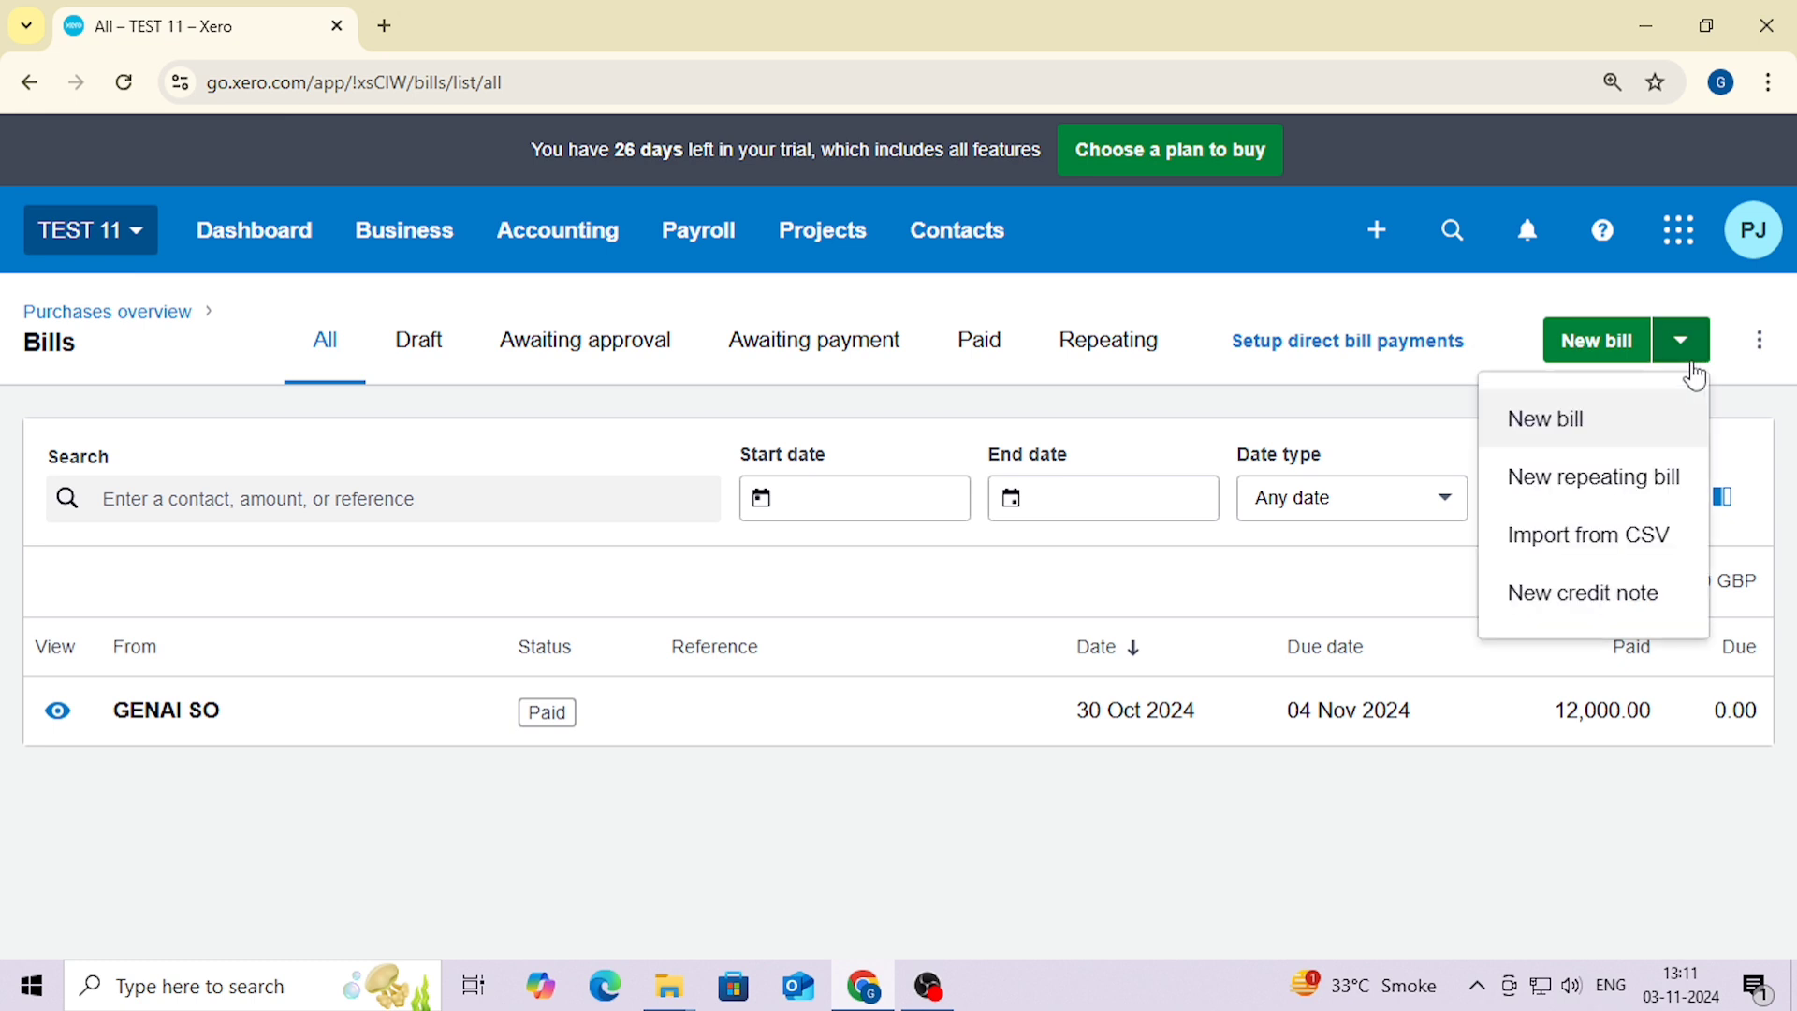
pyautogui.click(1603, 608)
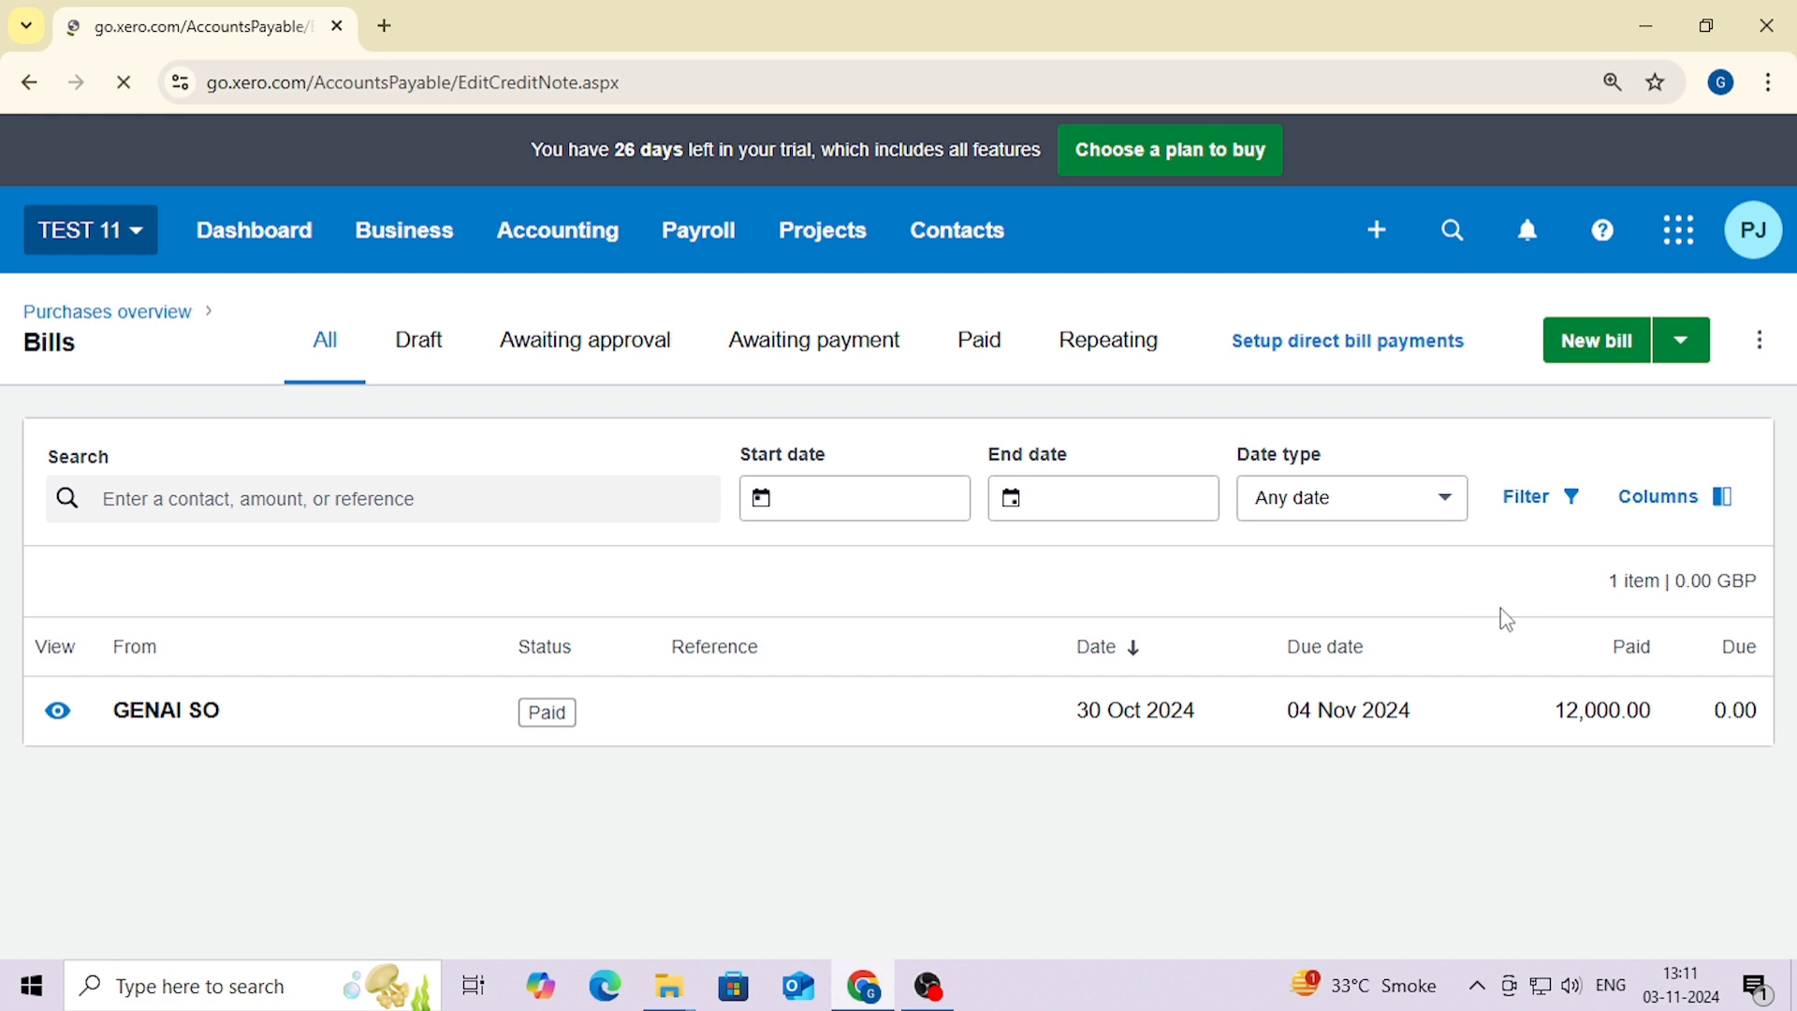
pyautogui.write('g')
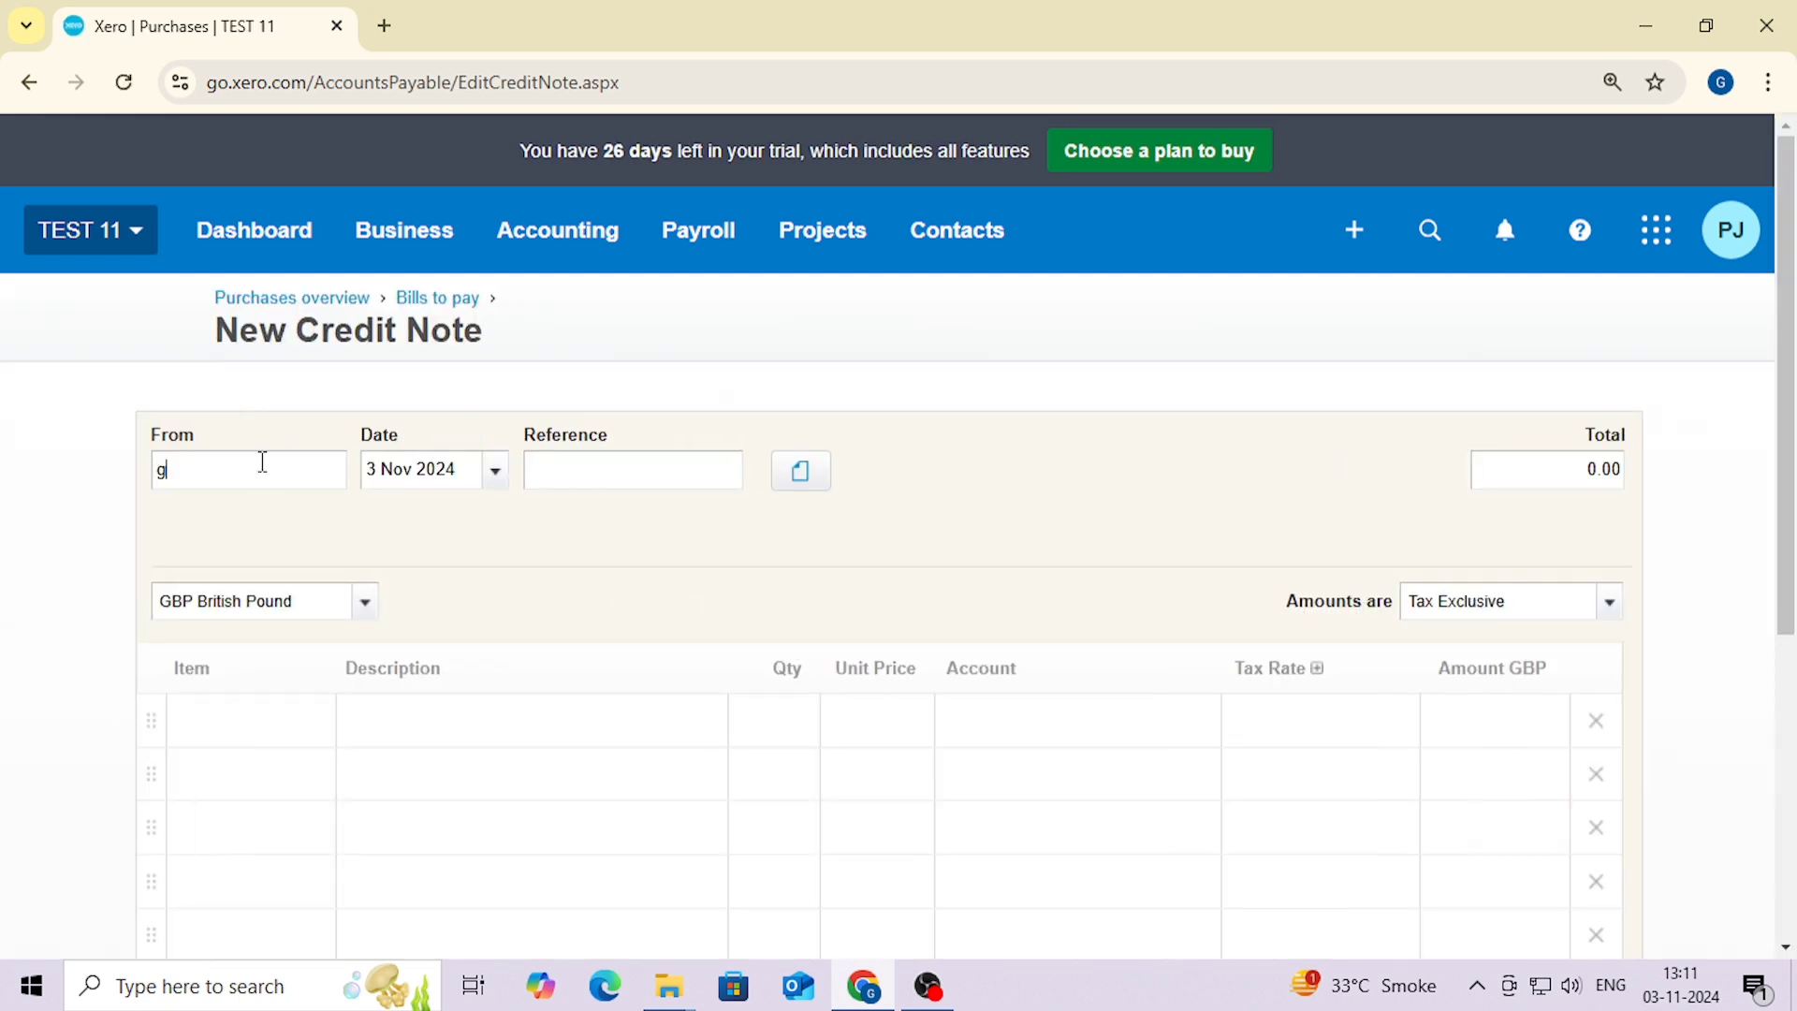
pyautogui.write('ew')
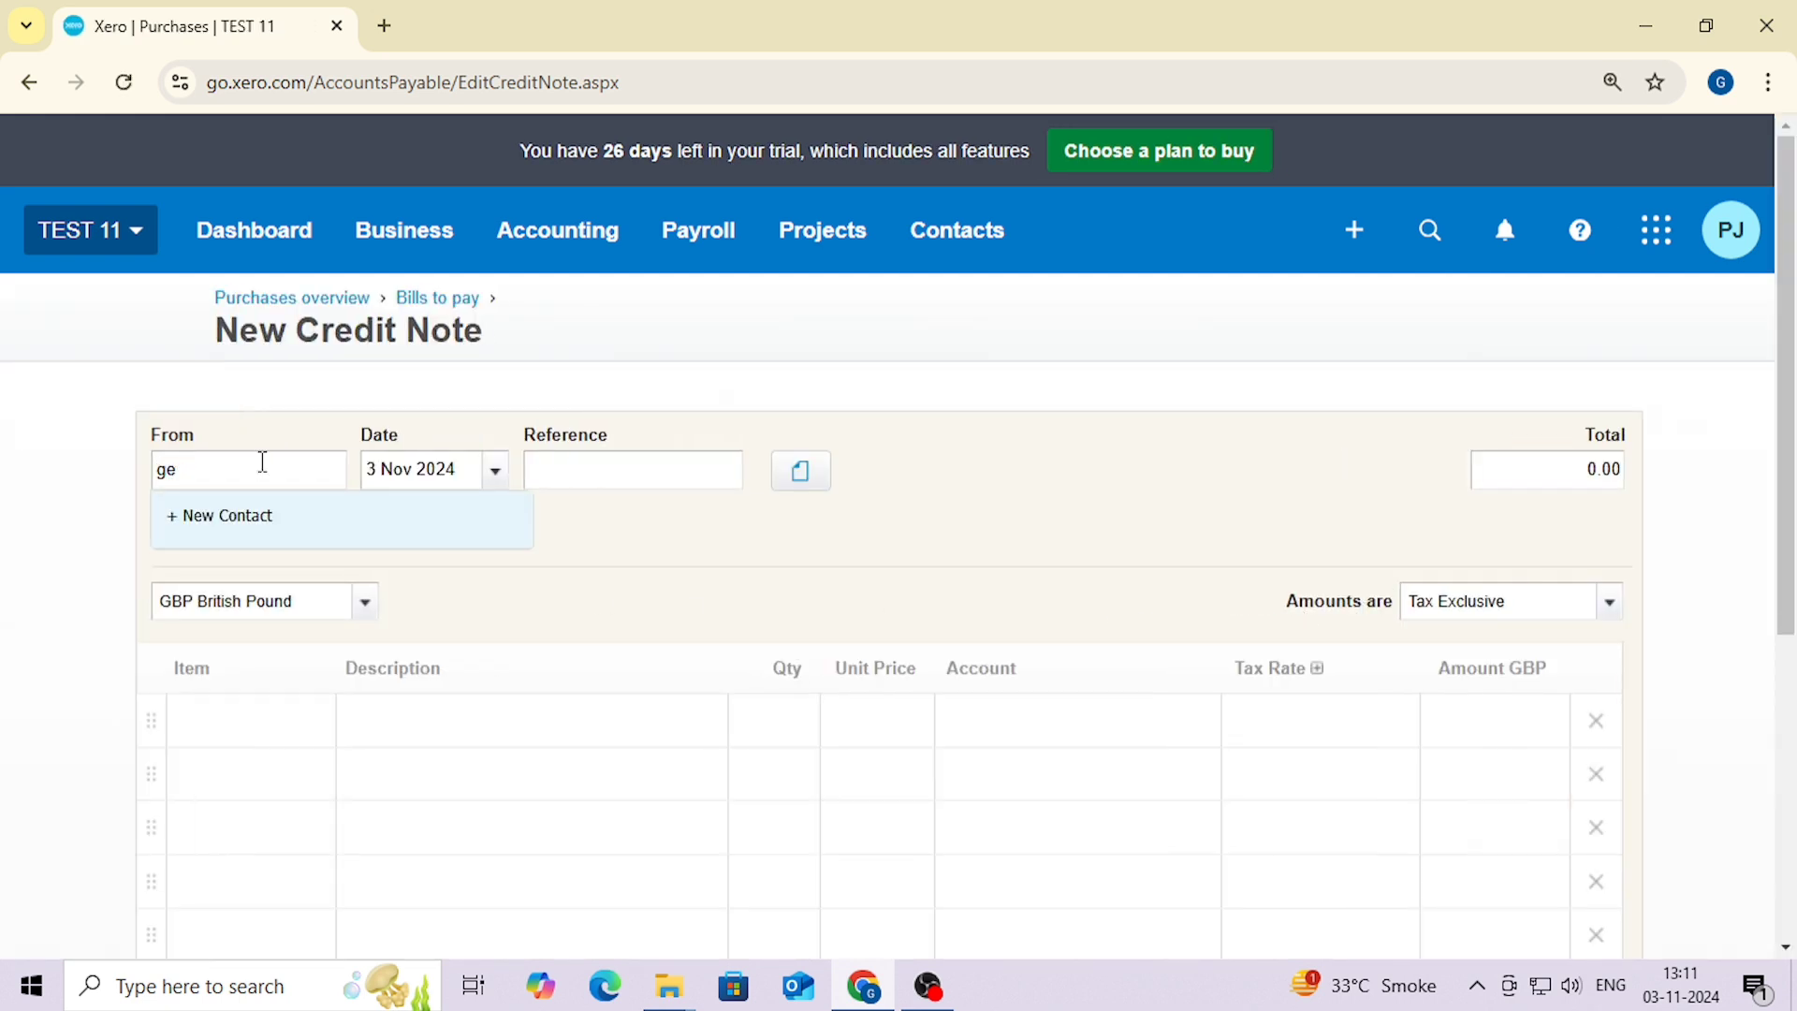
pyautogui.click(267, 520)
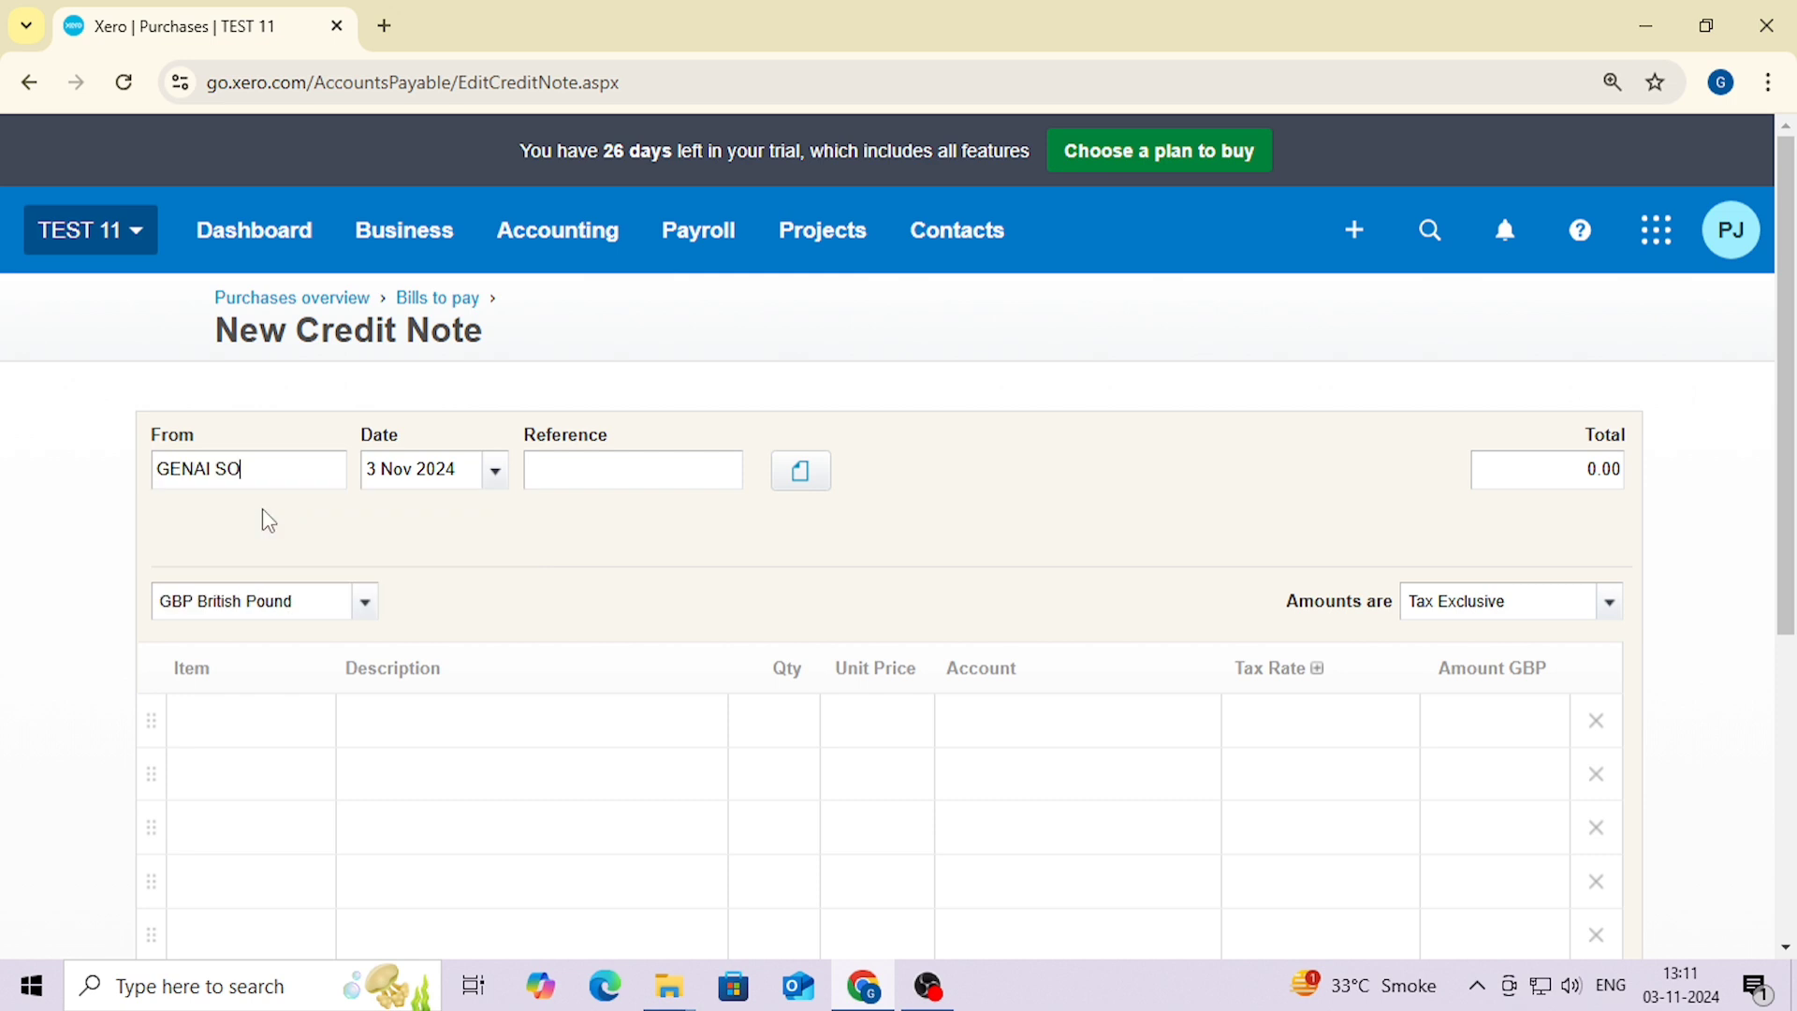
pyautogui.write('30/11')
pyautogui.press('BackSpace')
pyautogui.write('0/2024')
pyautogui.press('Tab')
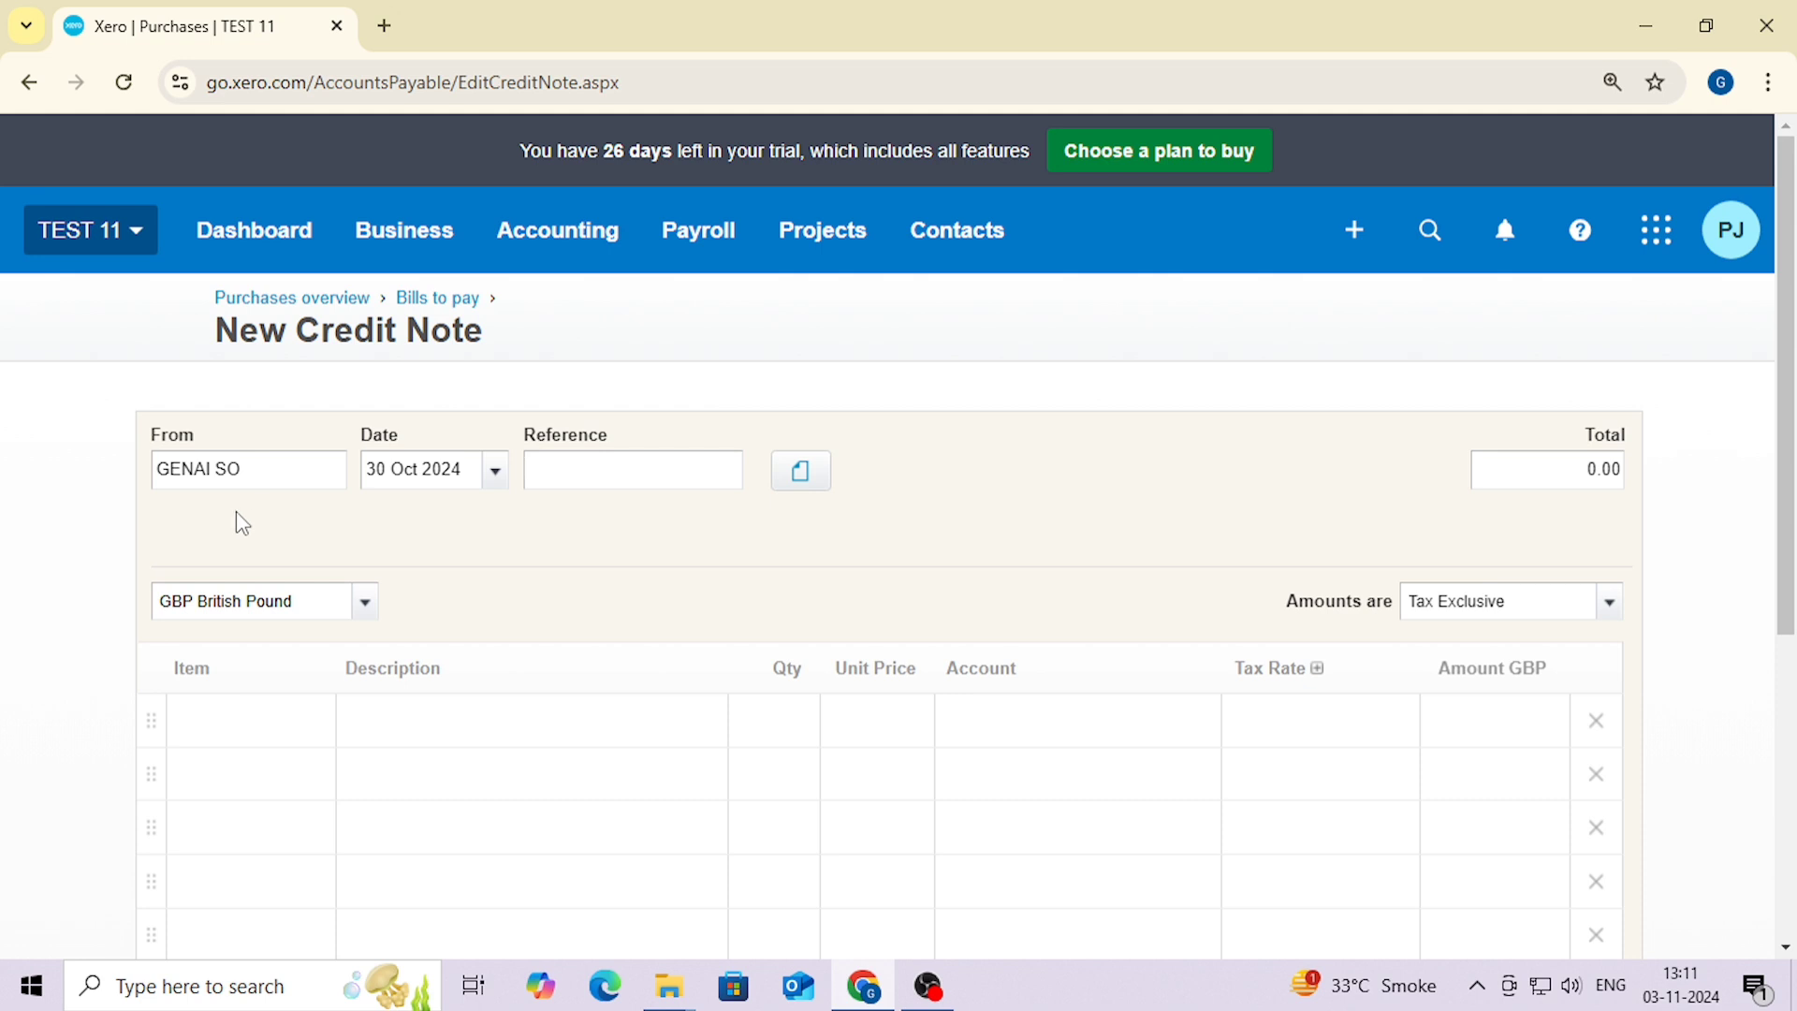
# - Fill in the first credit note line with description RETURN, unit price 600 and account 310 - Cost of Goods Sold
pyautogui.press('Tab')
pyautogui.press('Tab')
pyautogui.press('Tab')
pyautogui.press('Tab')
pyautogui.press('Tab')
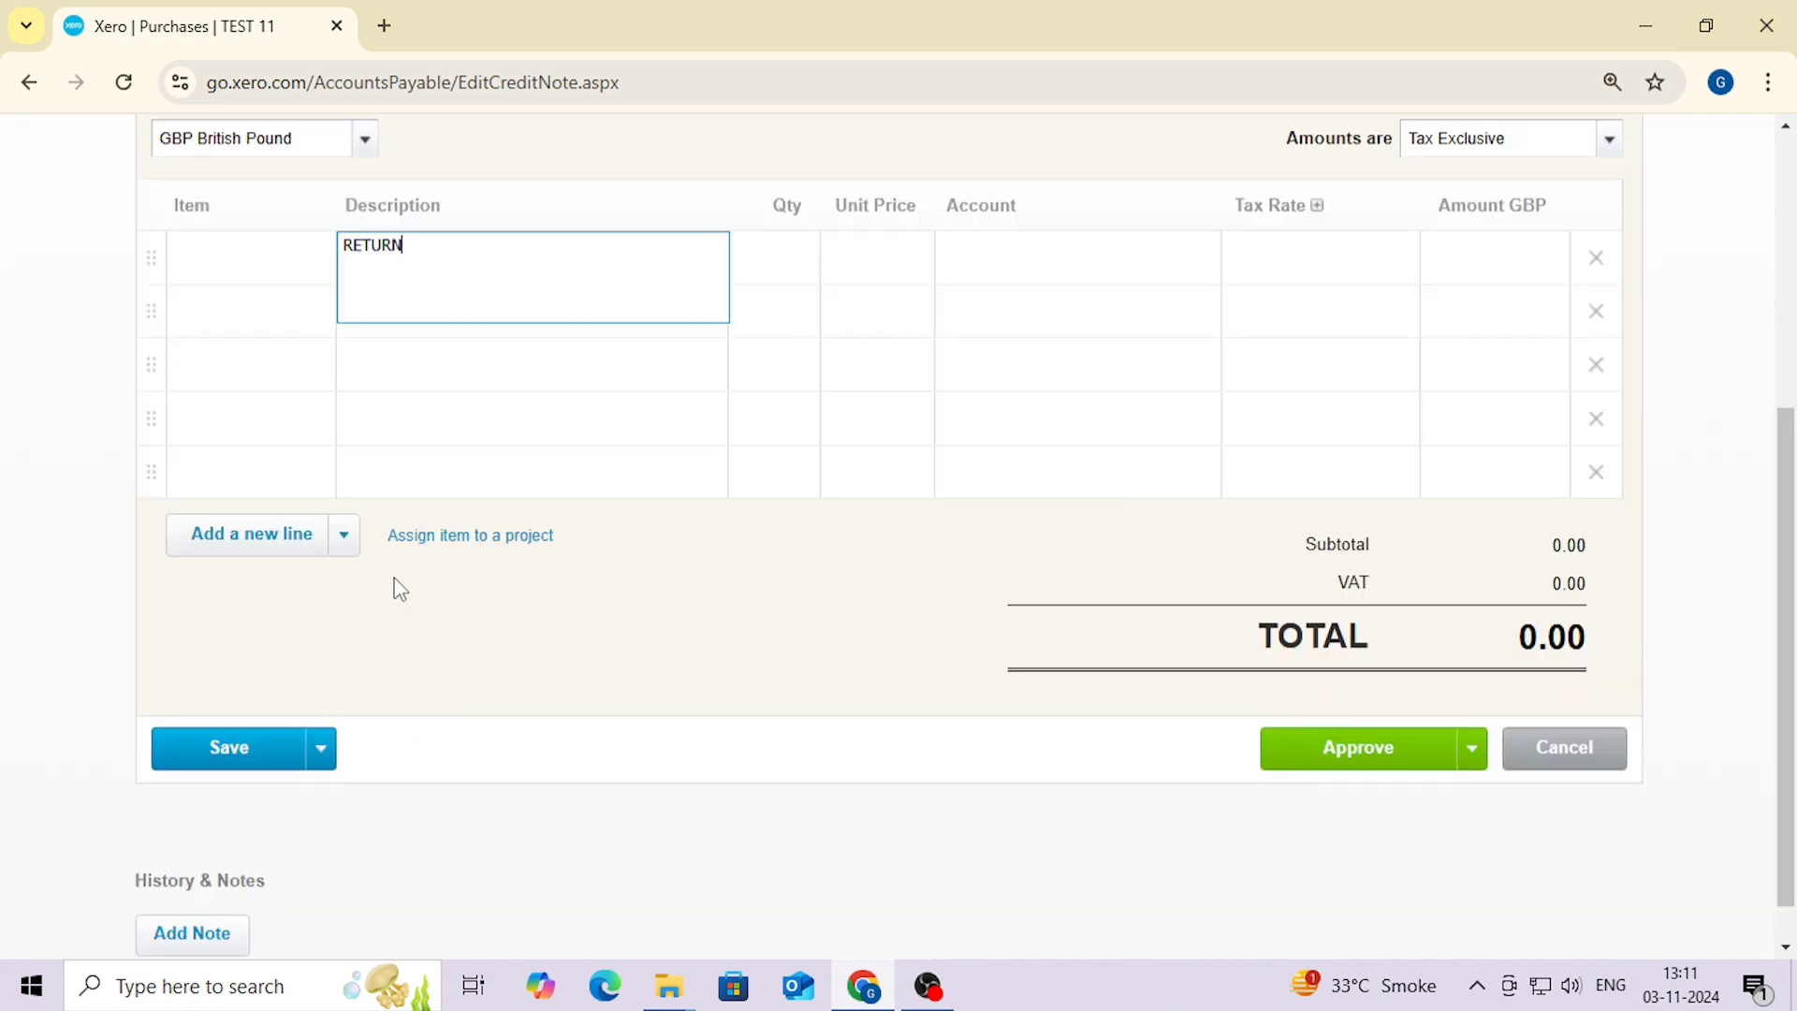
pyautogui.press('Tab')
pyautogui.press('Tab')
pyautogui.write('600')
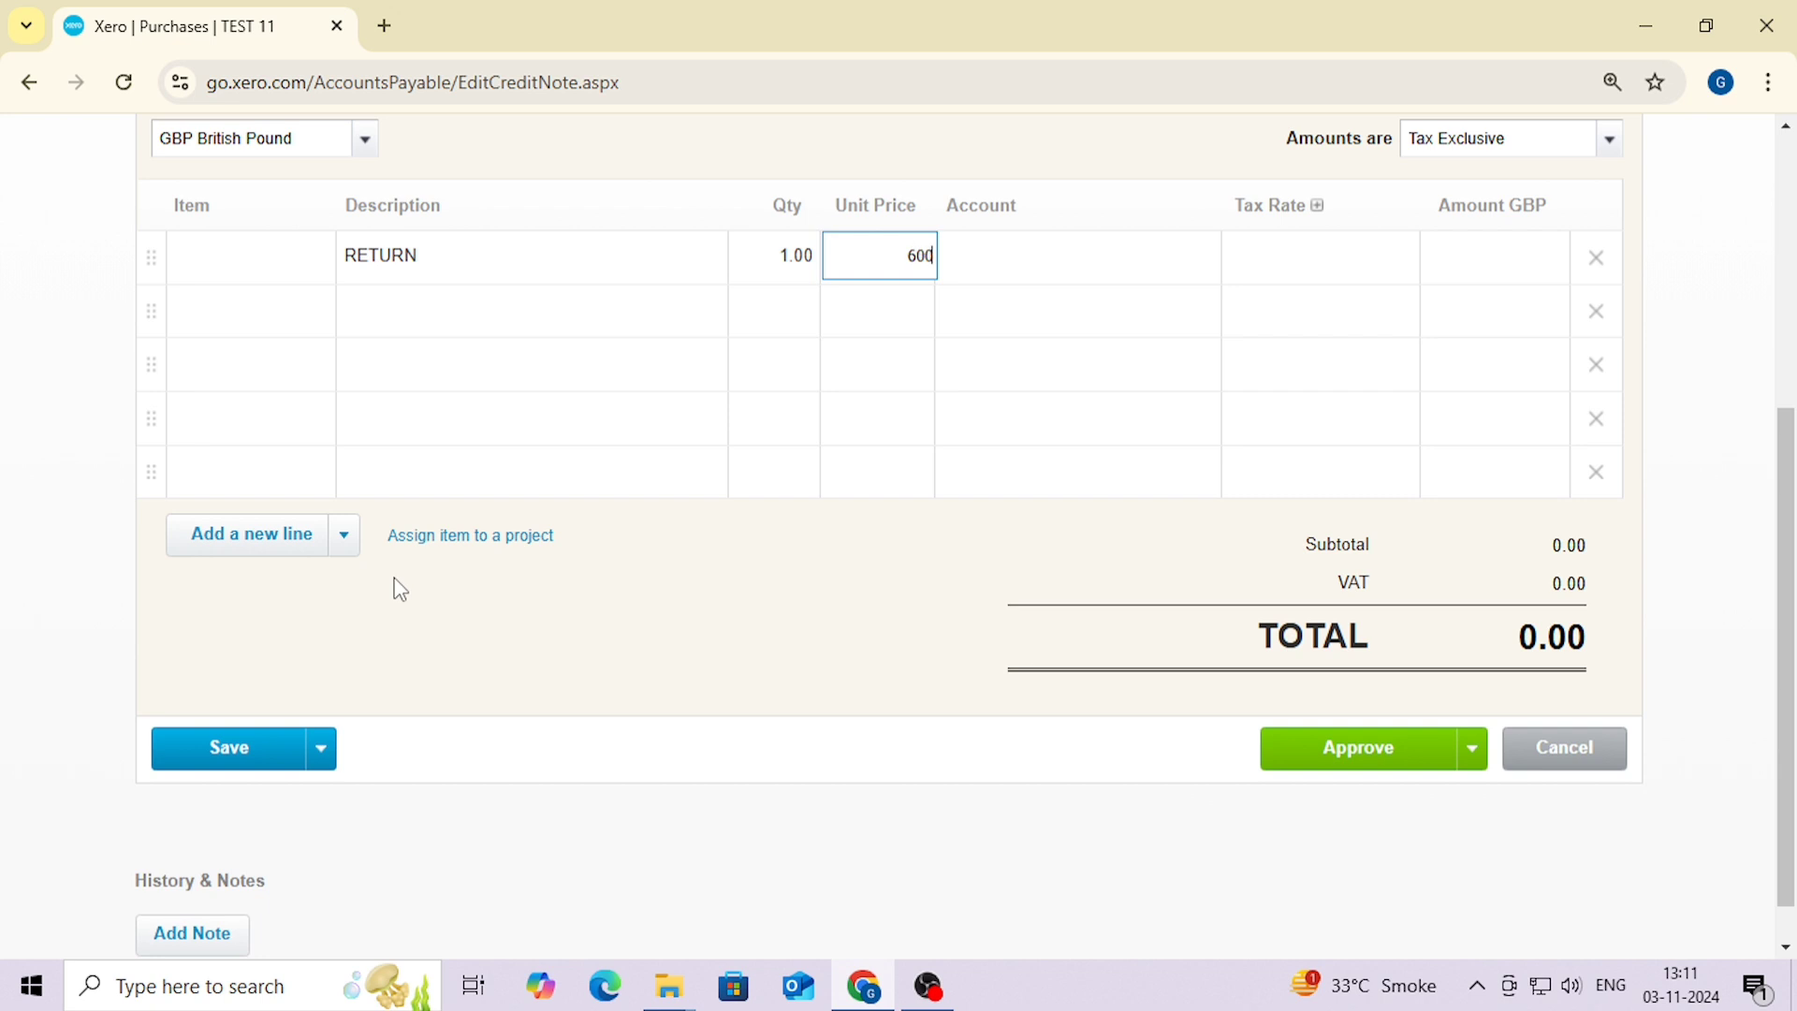
pyautogui.press('Tab')
pyautogui.write('310')
pyautogui.press('Tab')
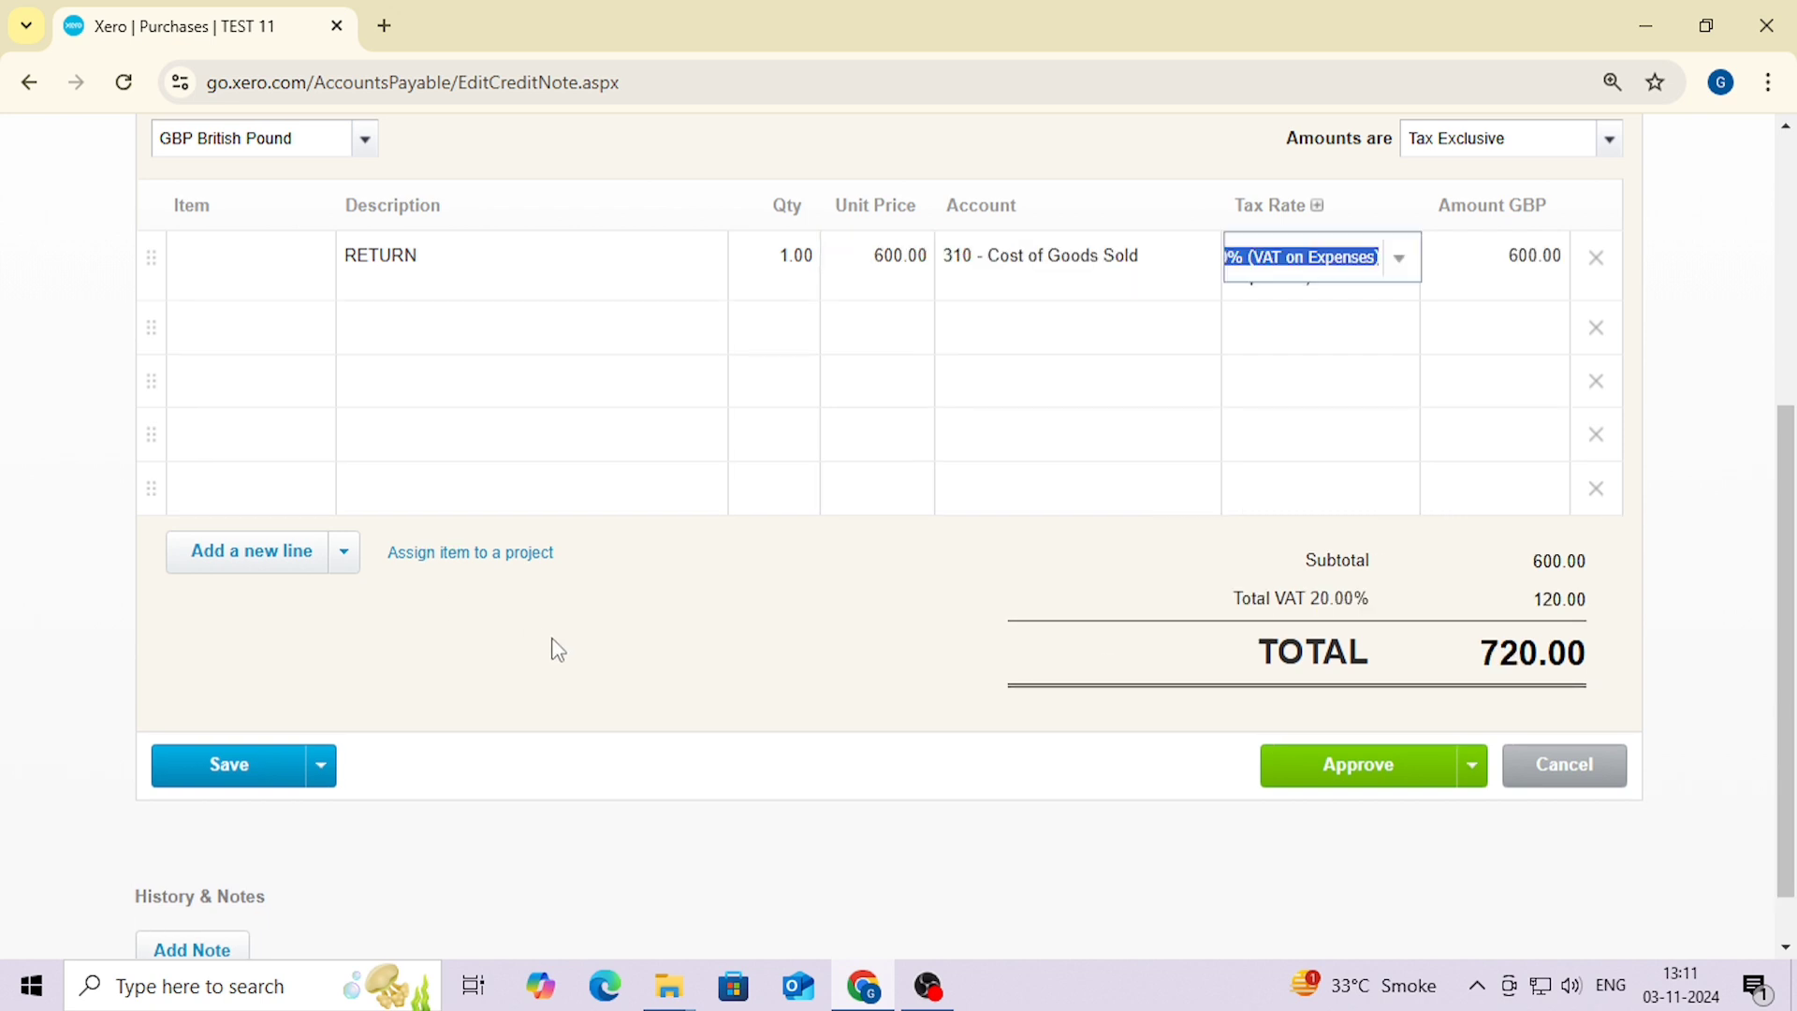
# - Set the RETURN line's unit price to 6000 and approve the credit note
pyautogui.click(879, 275)
pyautogui.write('6000')
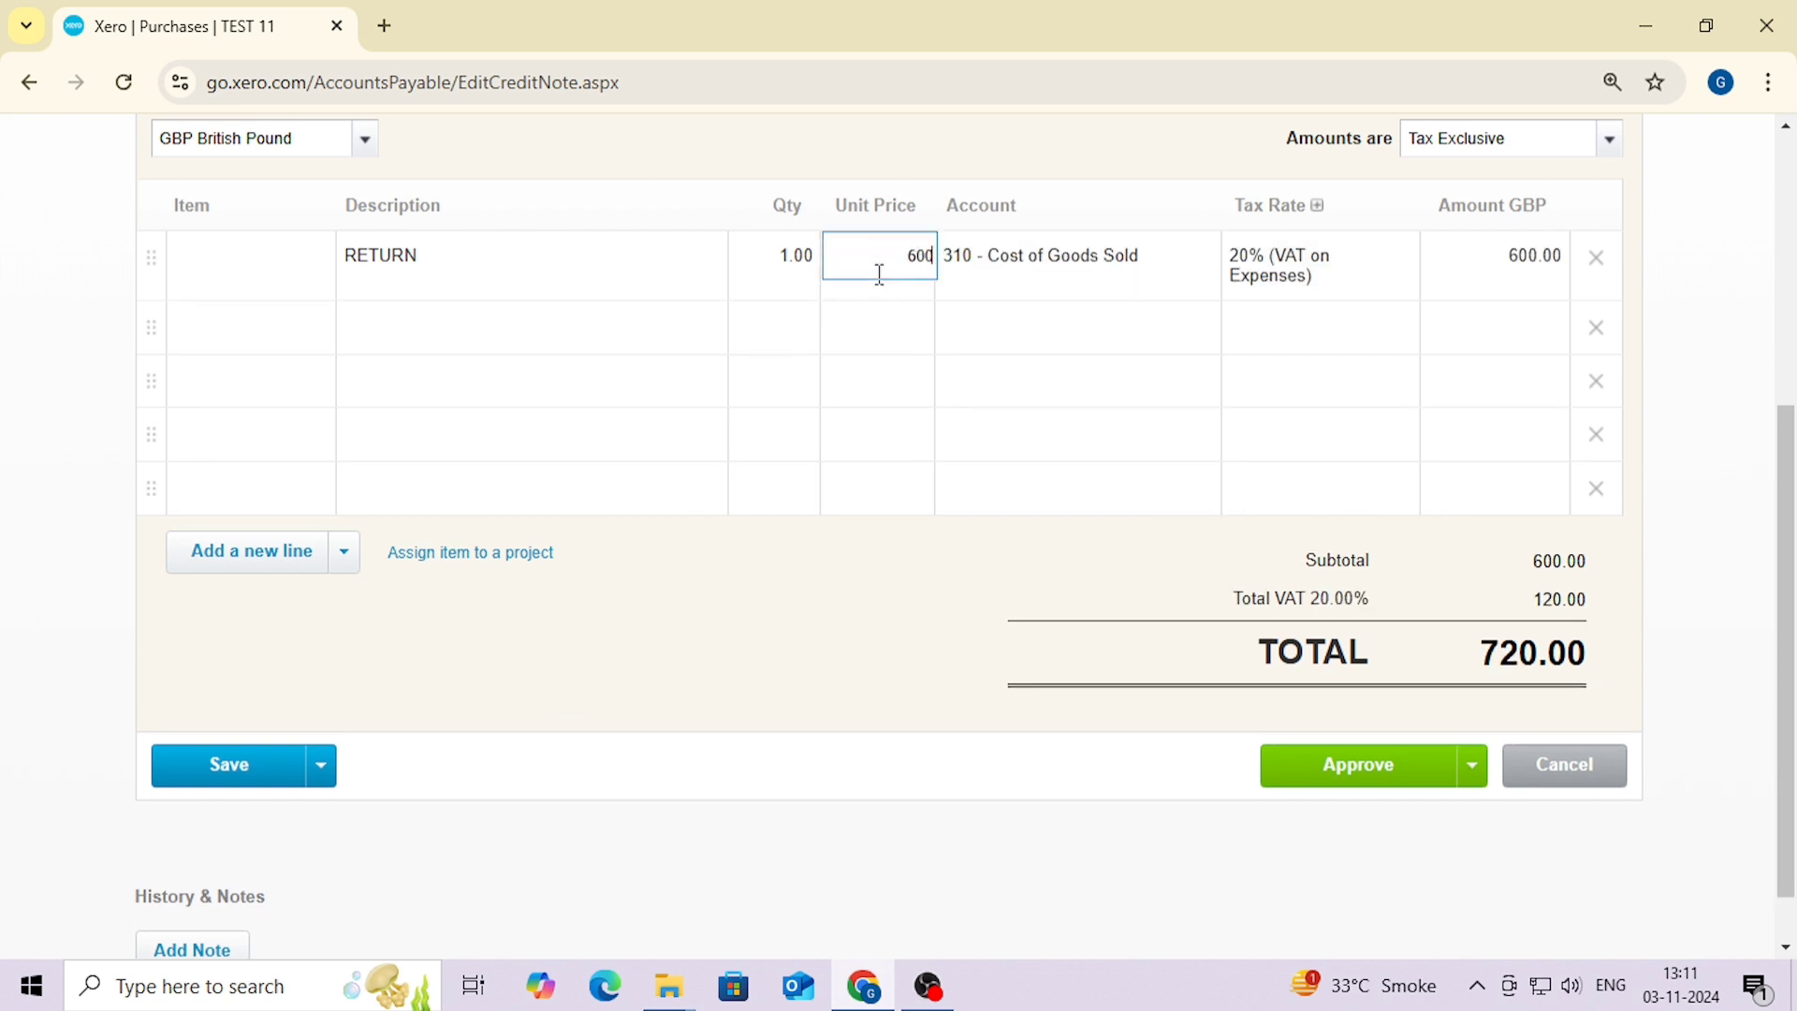
pyautogui.press('Tab')
pyautogui.scroll(4, 1427, 431)
pyautogui.scroll(-3, 1423, 458)
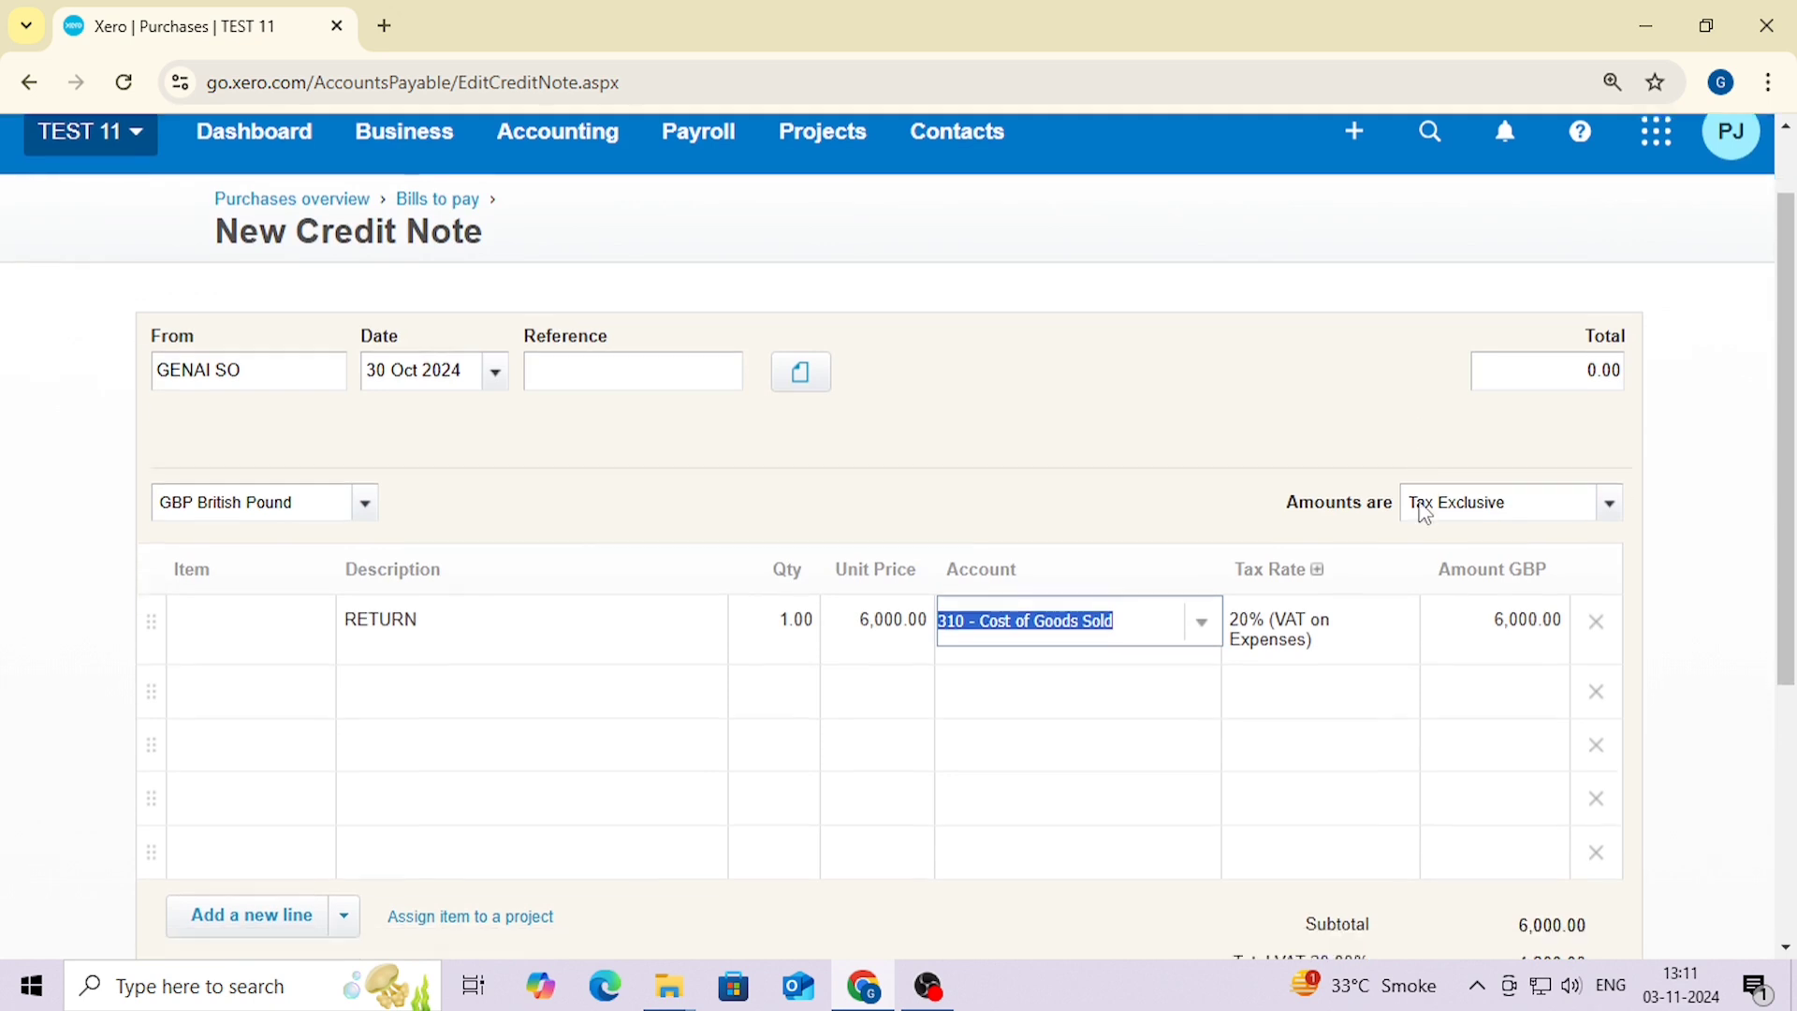
pyautogui.click(1402, 920)
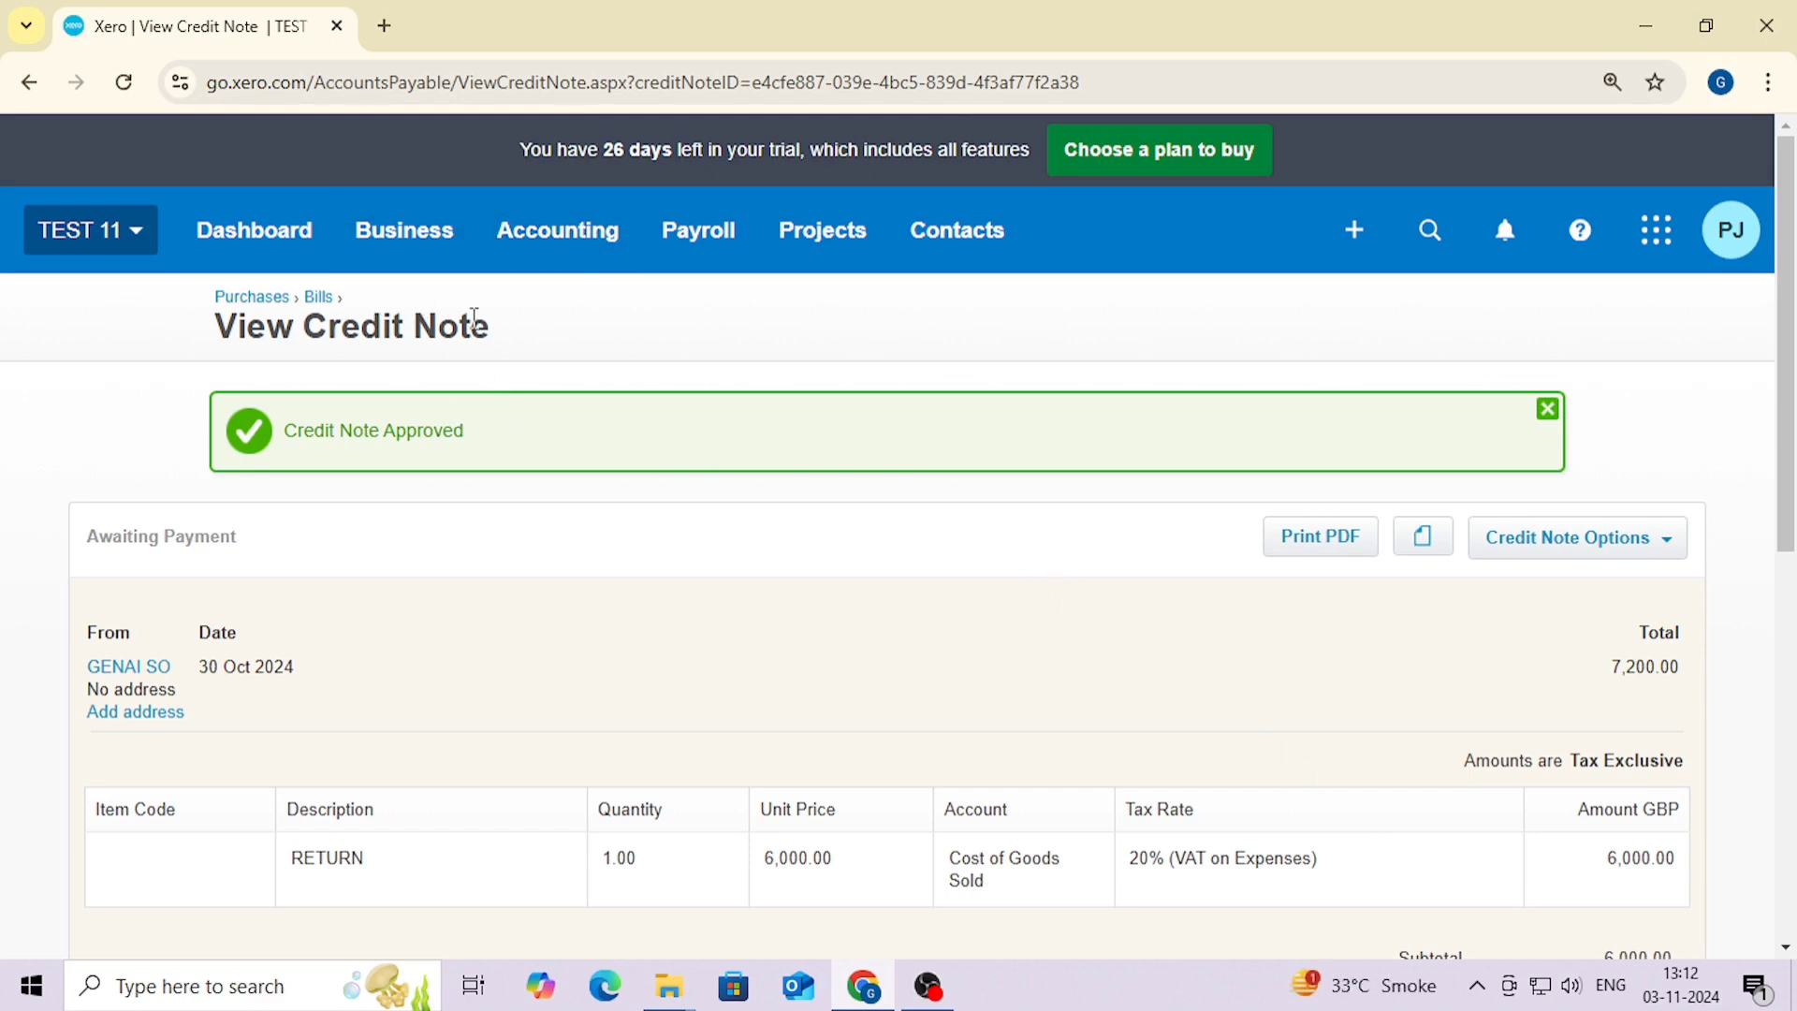
# - Return to the bills list and view the items awaiting payment
pyautogui.click(574, 259)
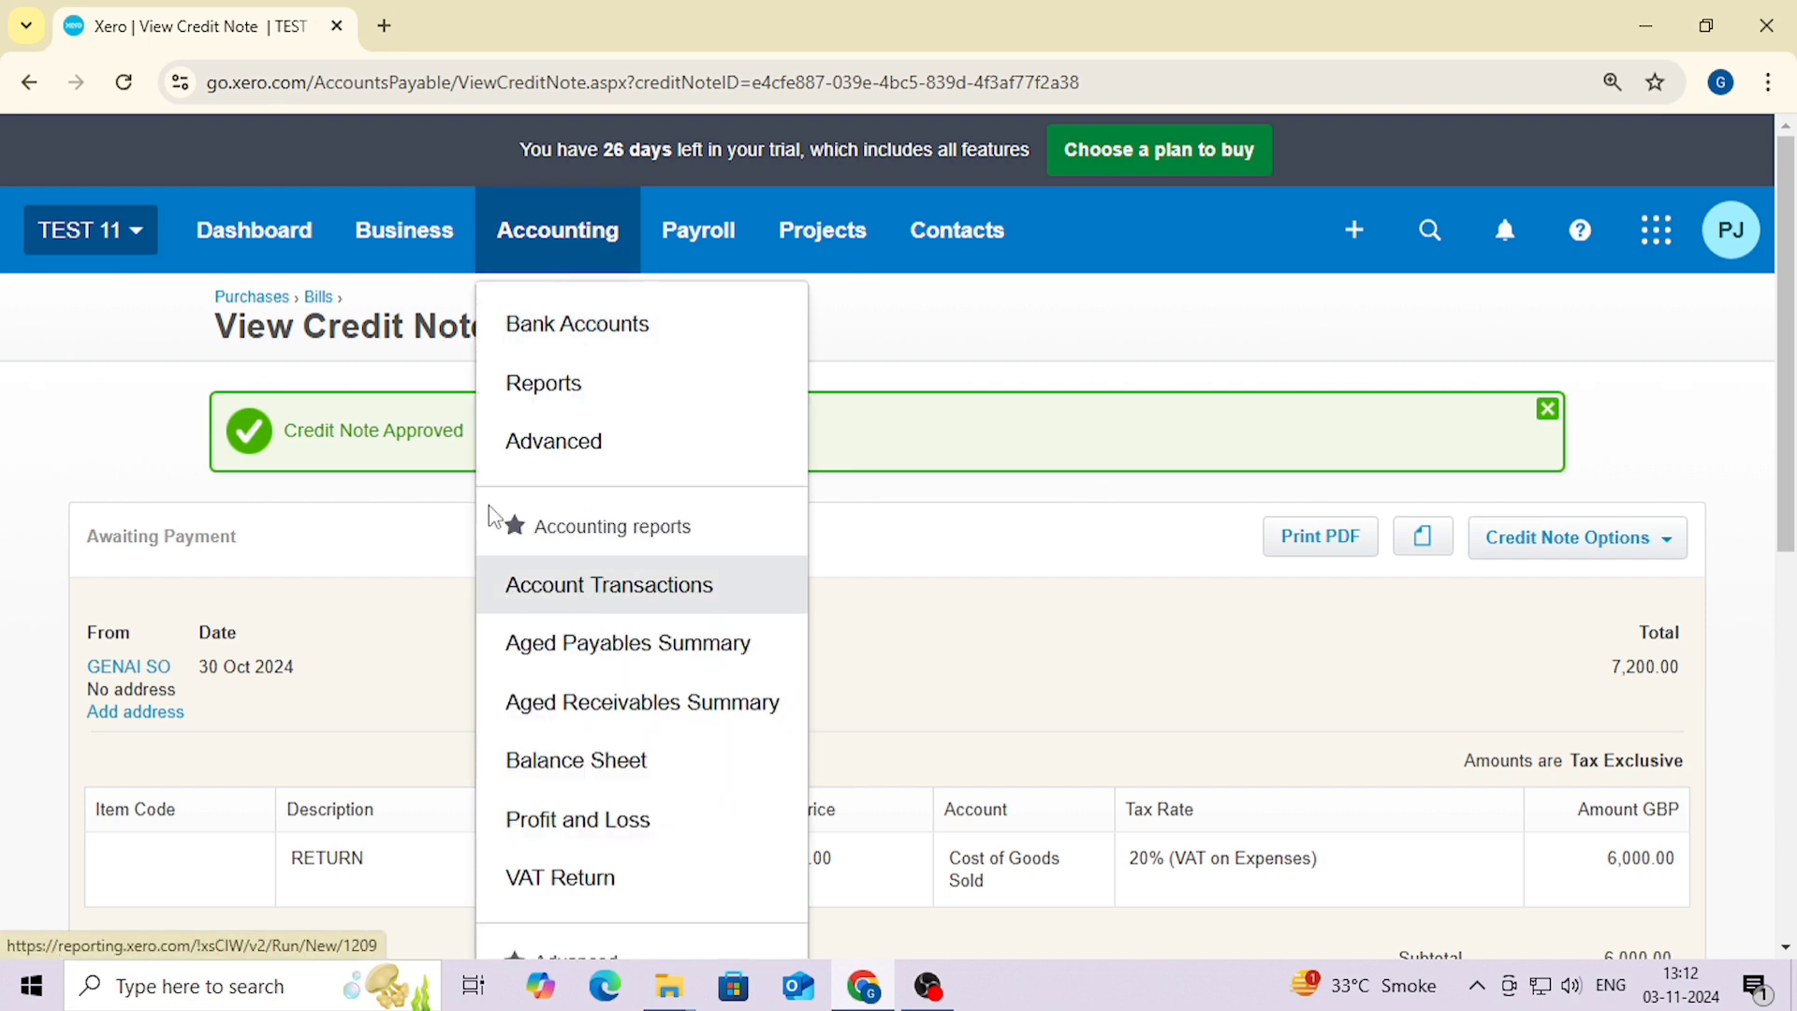
pyautogui.click(409, 224)
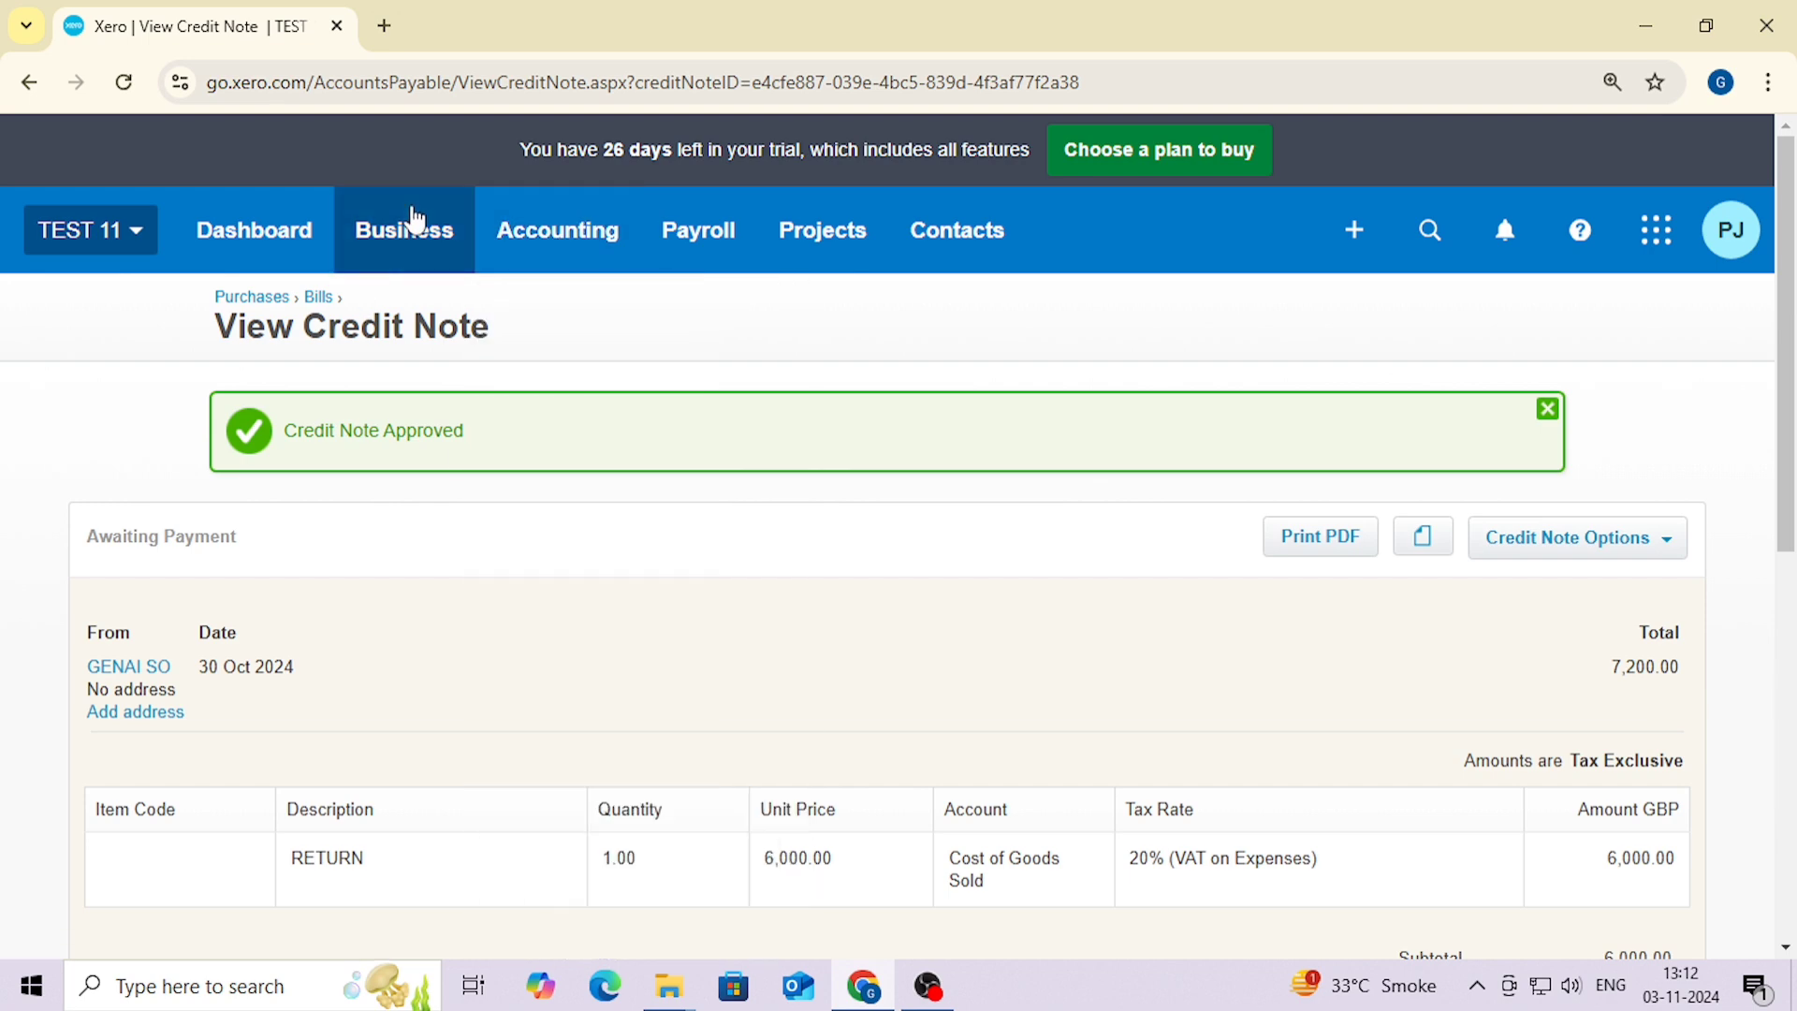
pyautogui.click(317, 297)
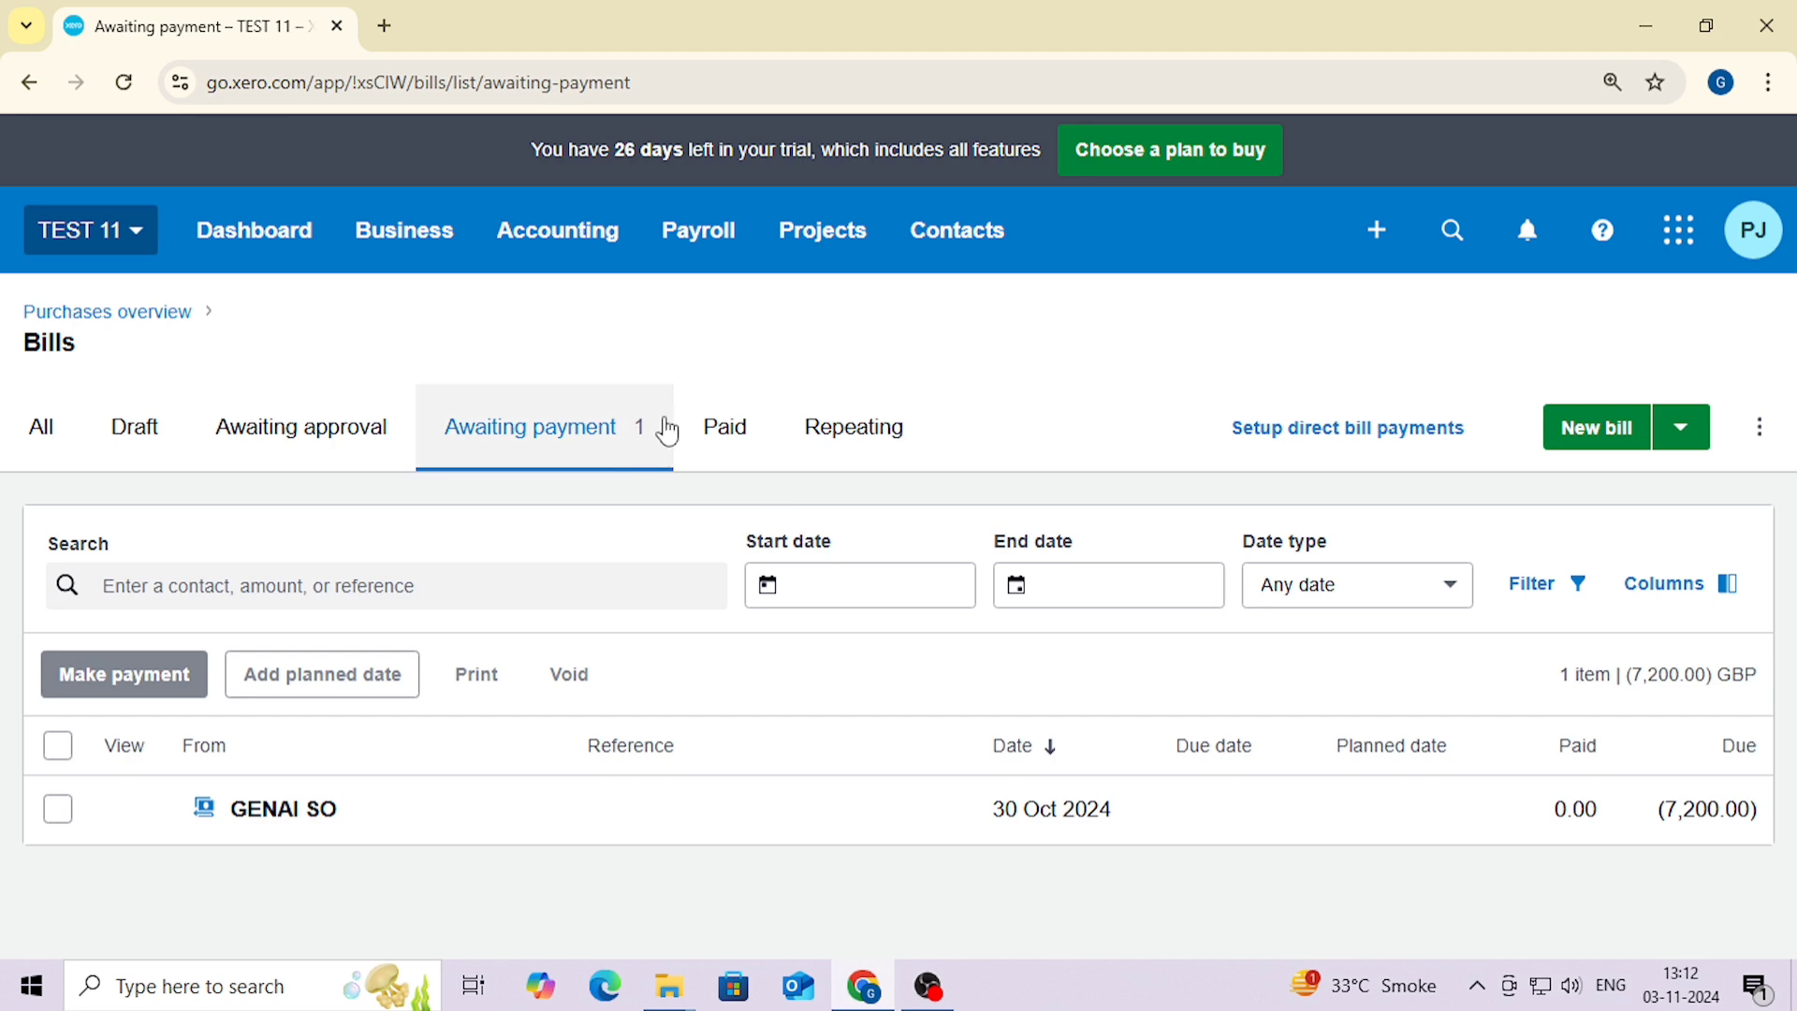
# - Go back to the bank accounts and start another statement import for the BANK account
pyautogui.click(553, 239)
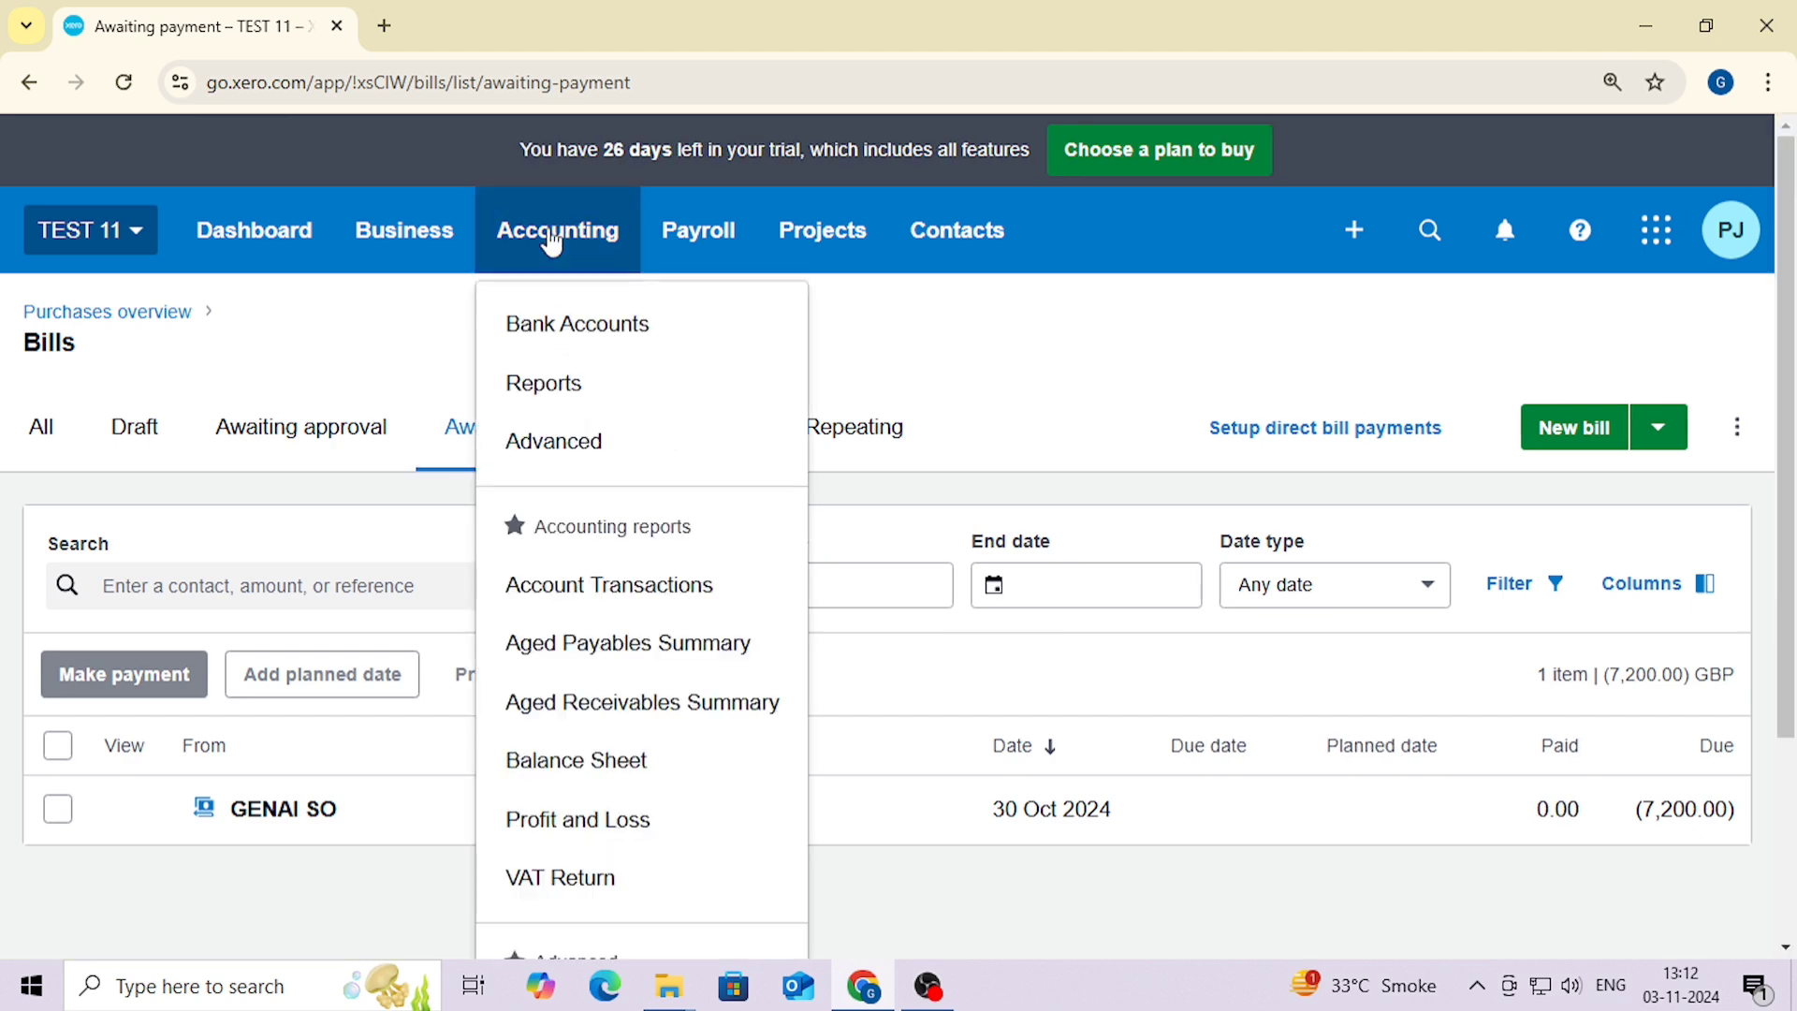
pyautogui.click(573, 318)
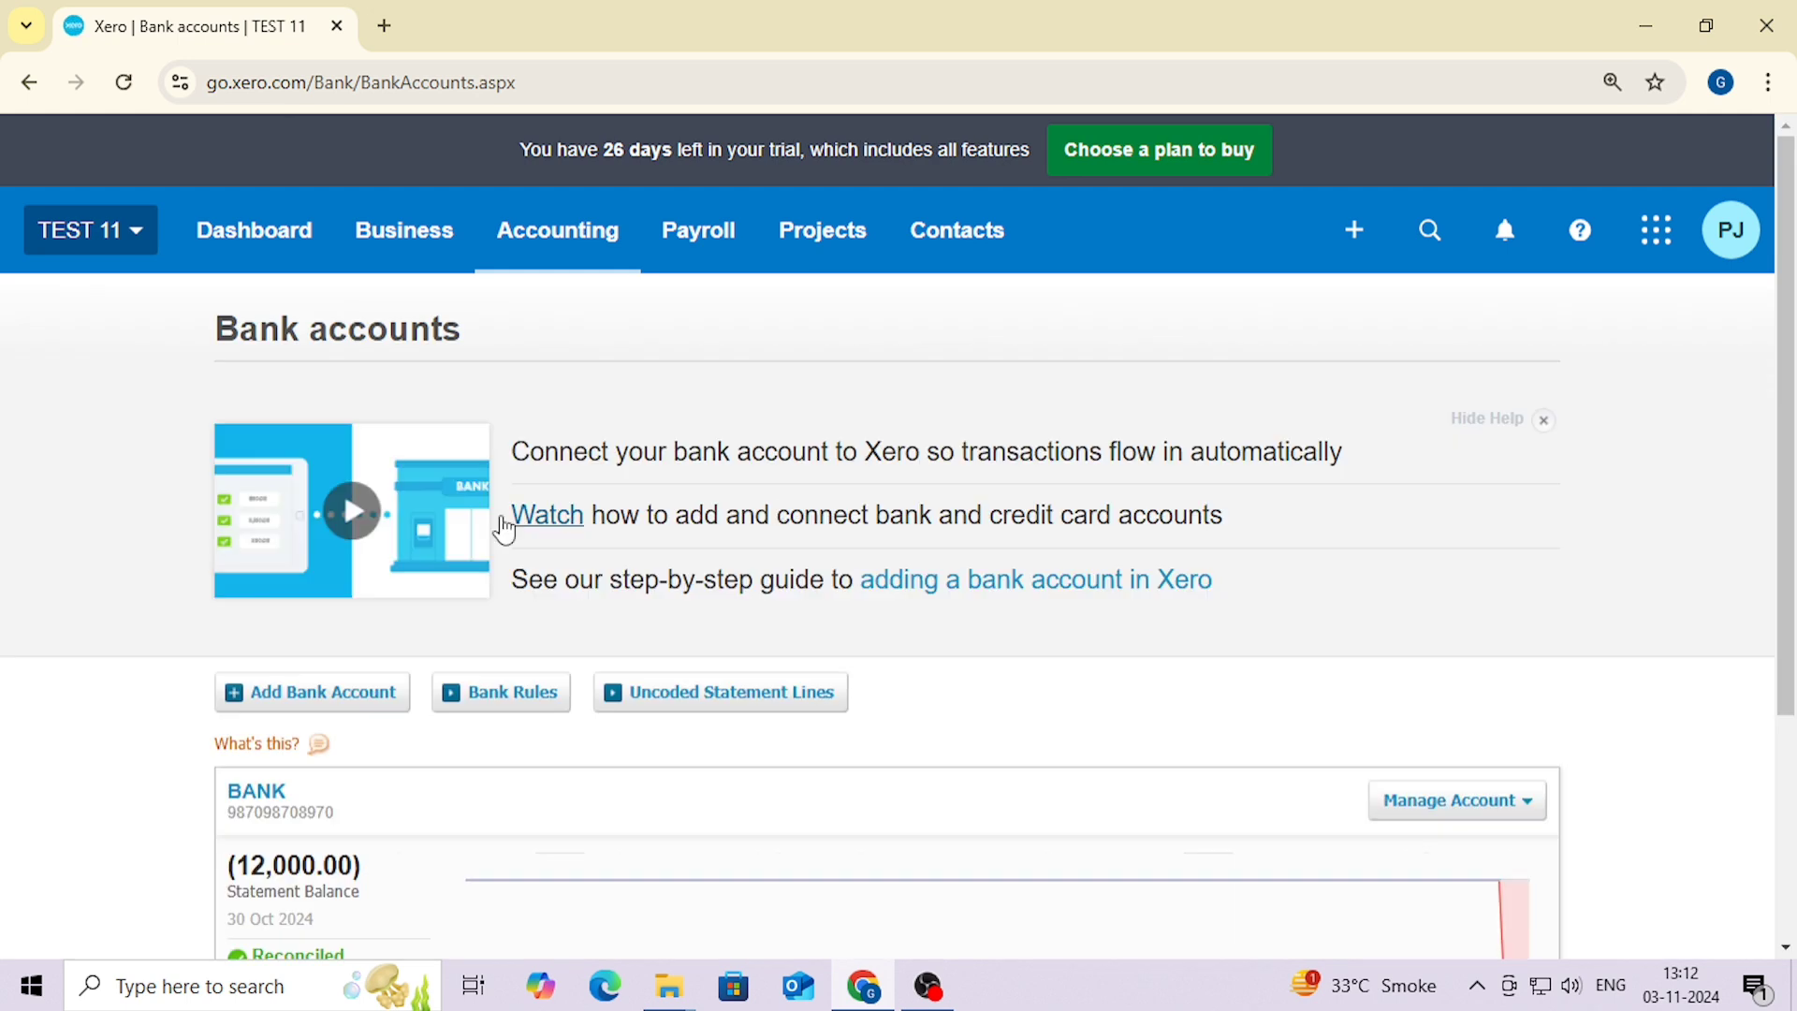
pyautogui.scroll(-3, 450, 669)
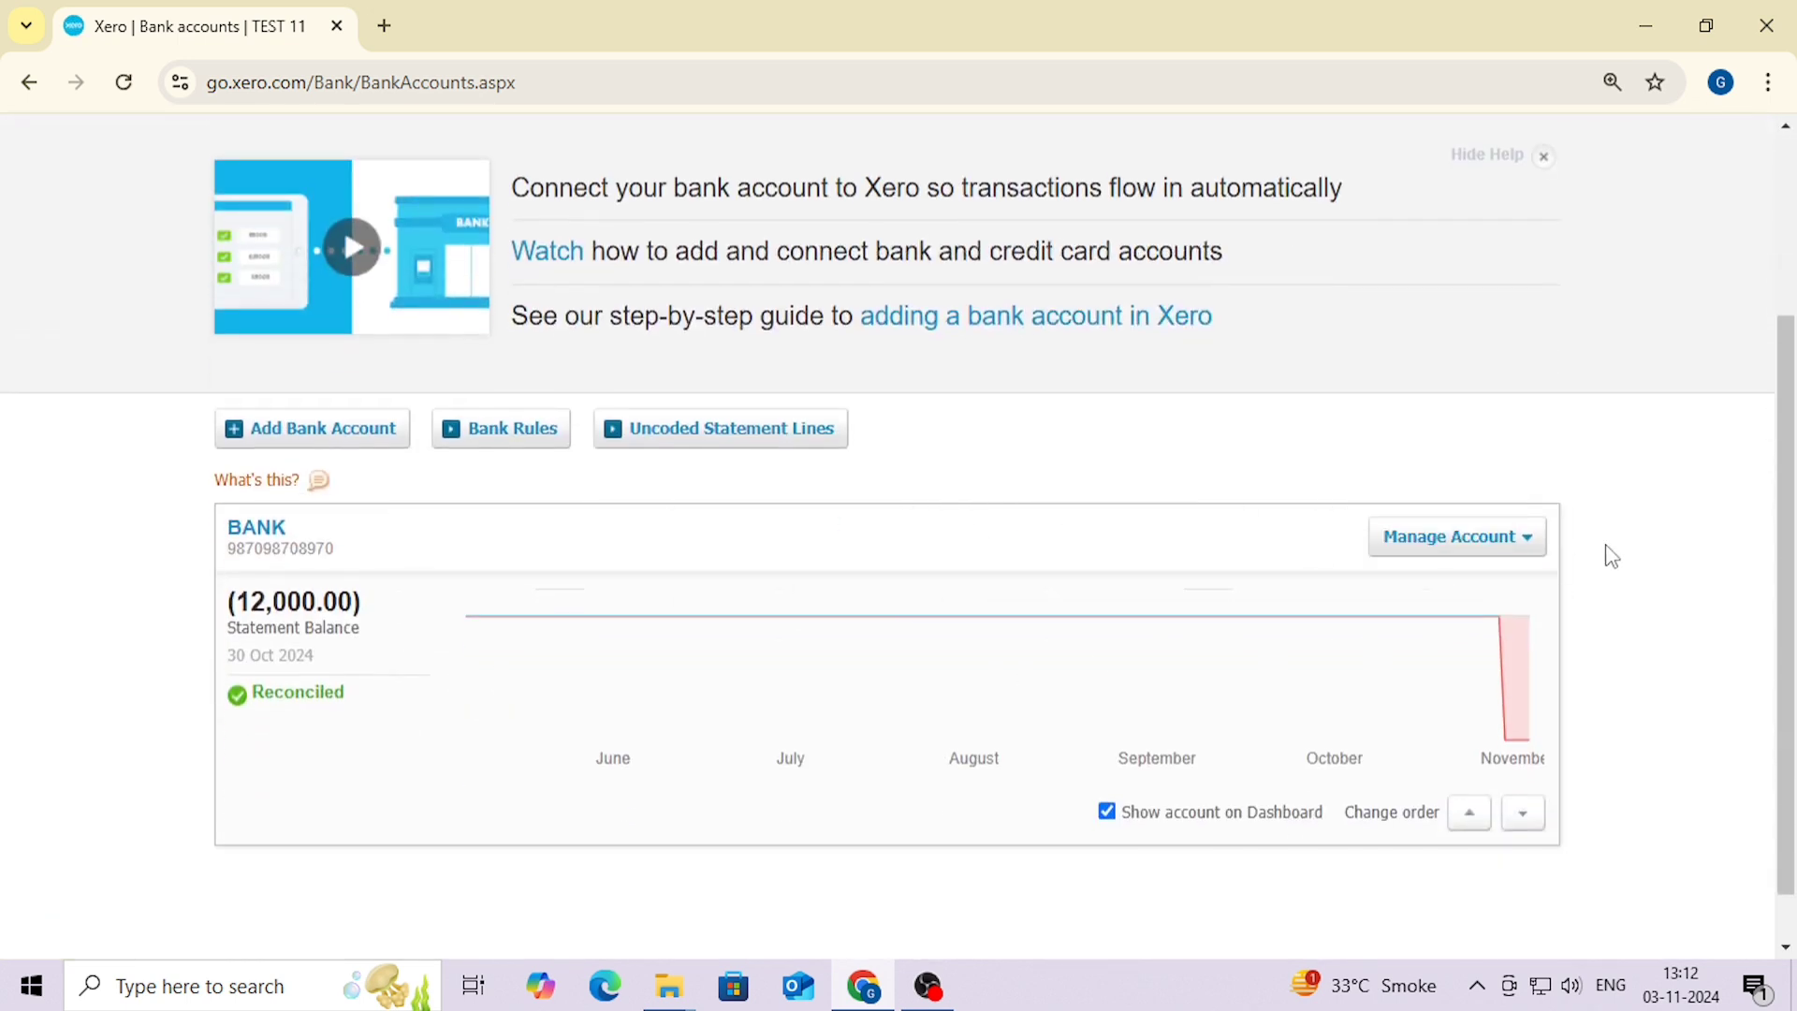
pyautogui.click(1460, 539)
pyautogui.click(1362, 739)
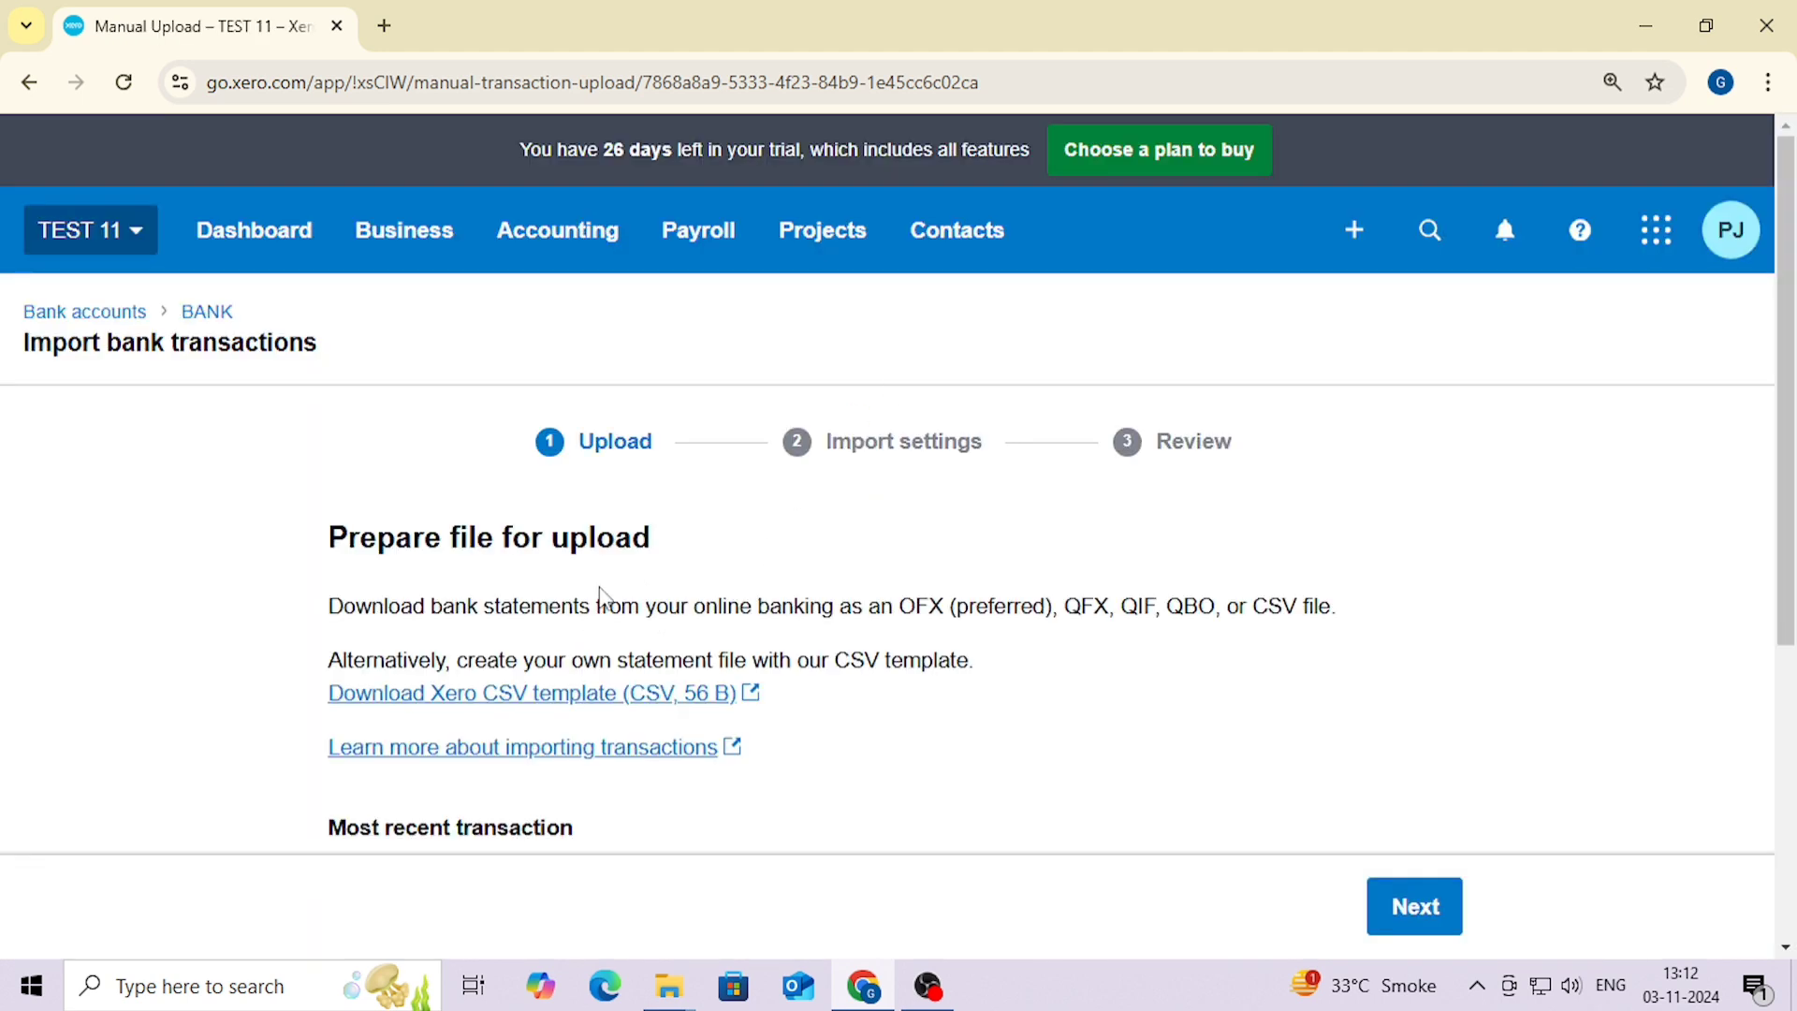
# - Upload the statement file 2.csv and complete its import into the BANK account
pyautogui.scroll(-3, 600, 597)
pyautogui.scroll(-3, 1004, 691)
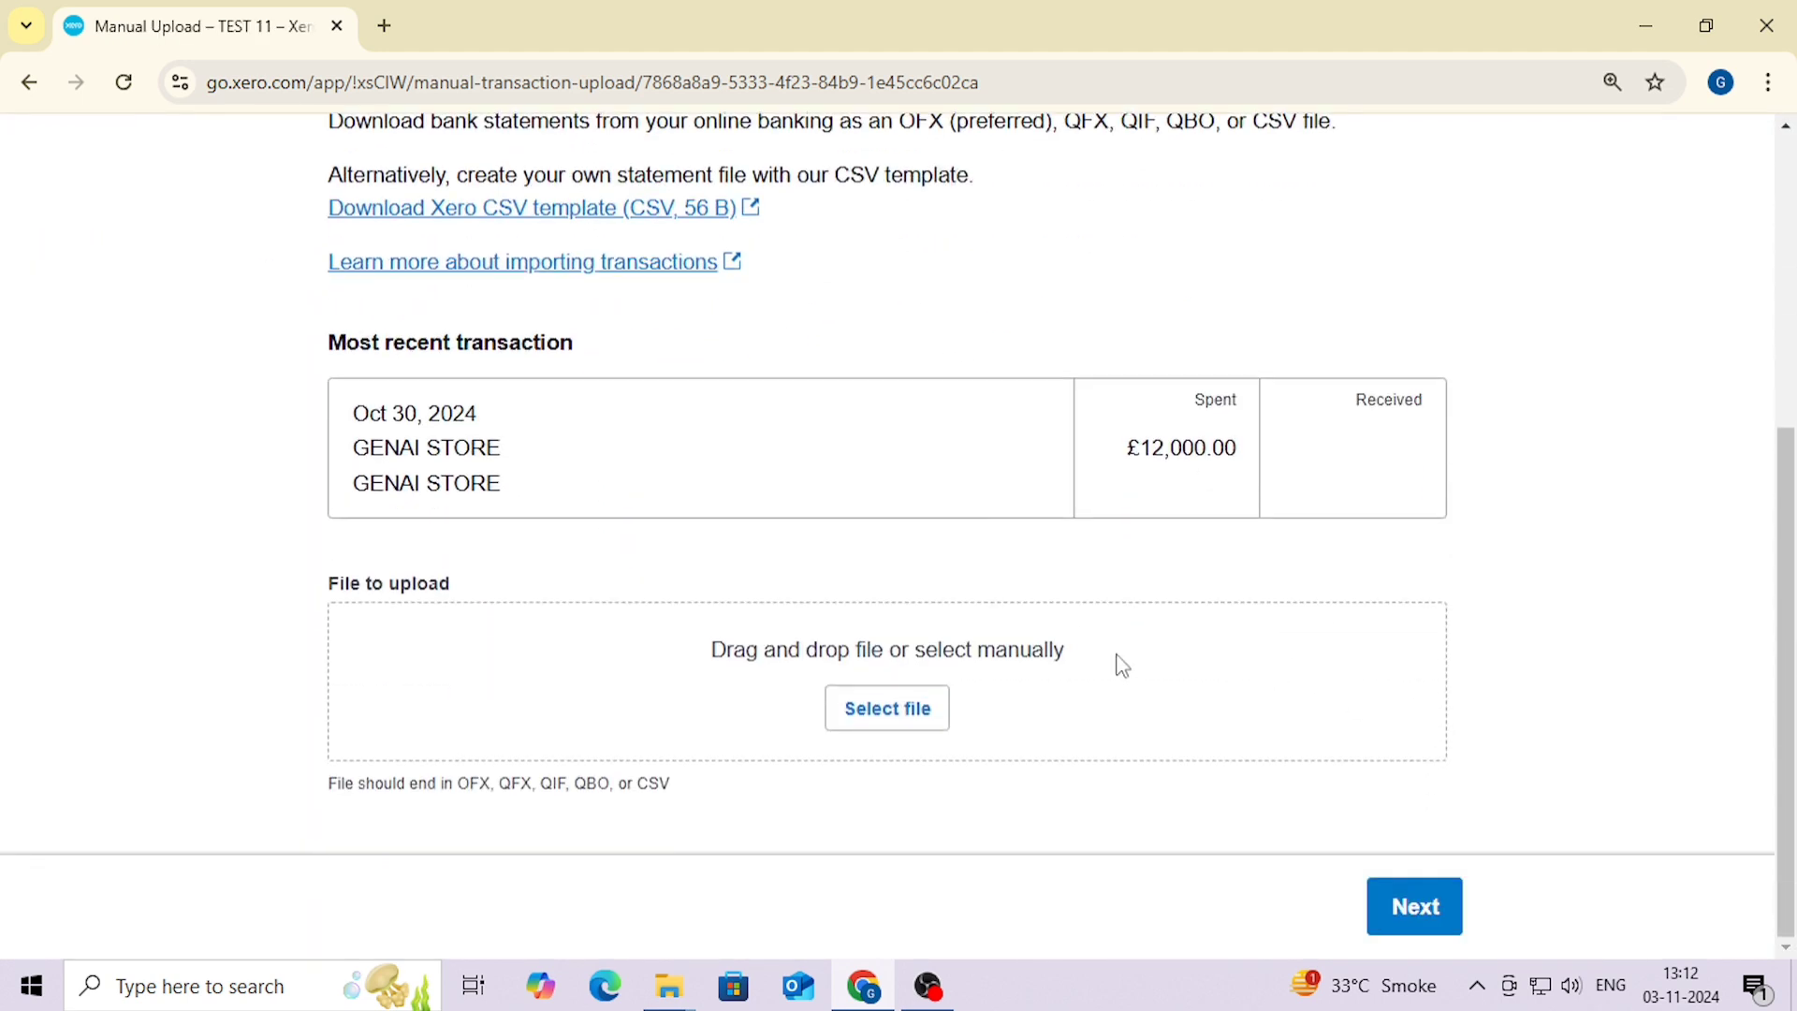
pyautogui.click(906, 702)
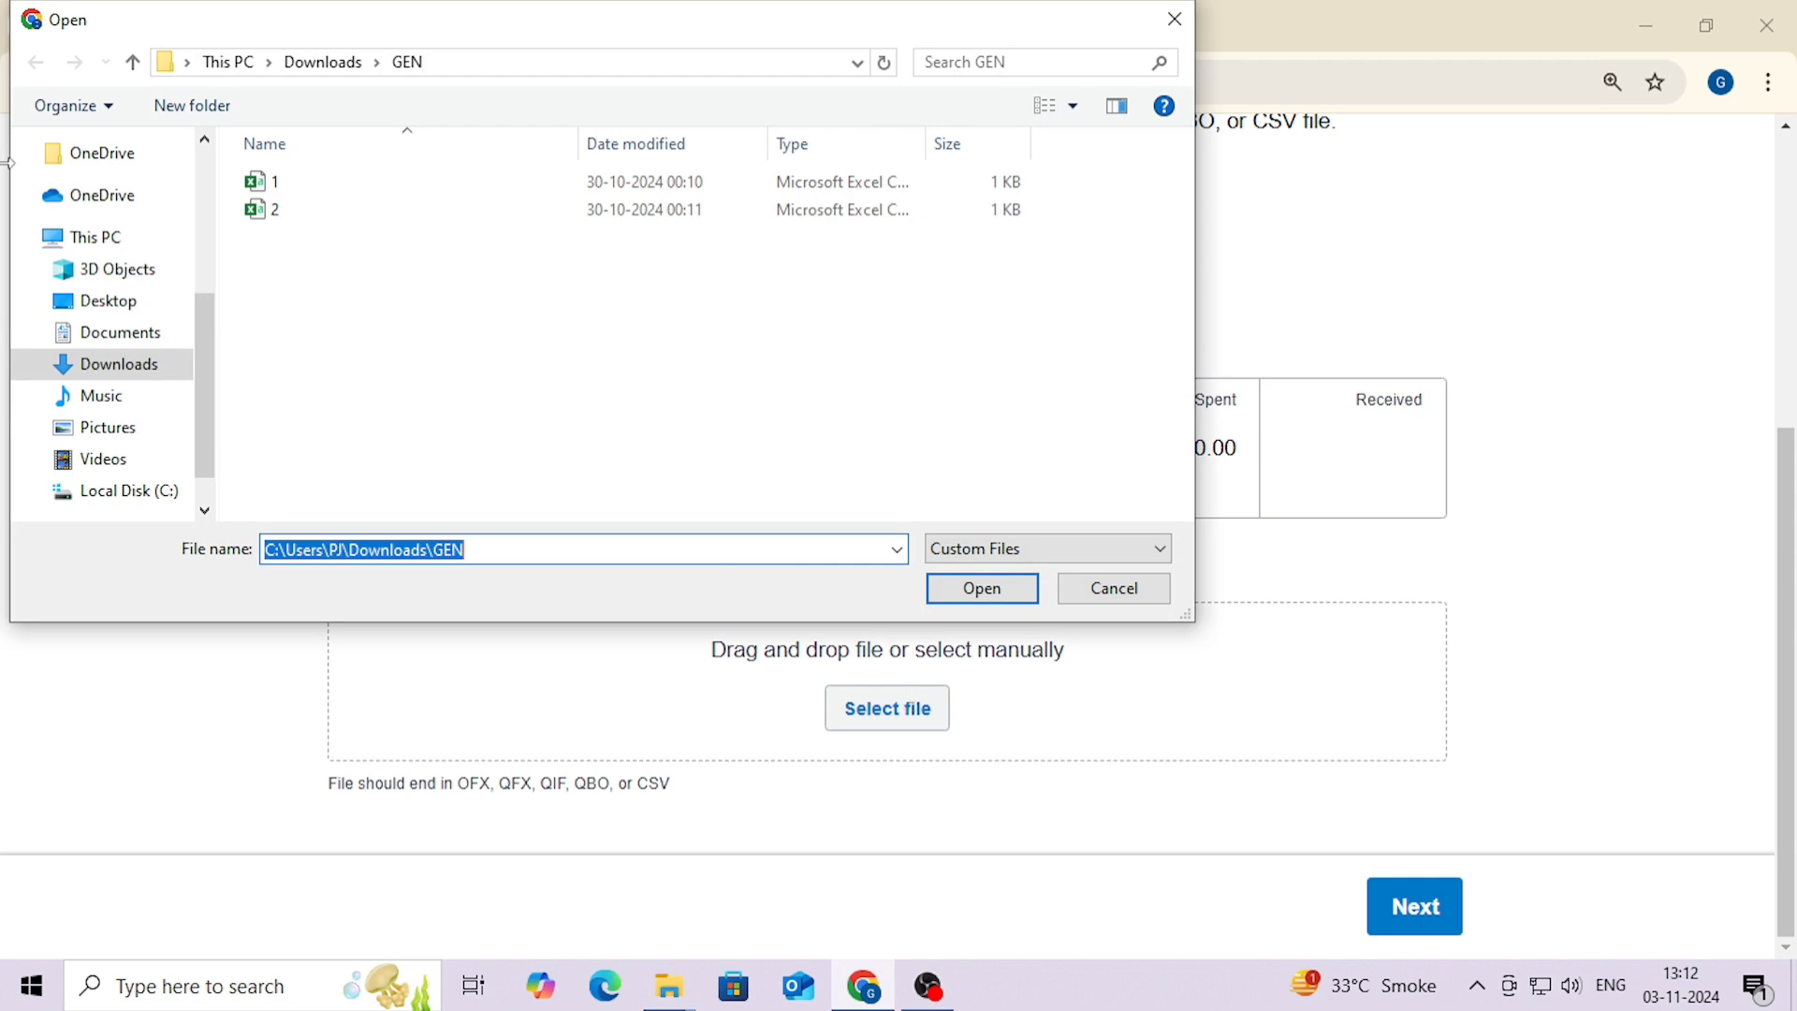
pyautogui.doubleClick(345, 212)
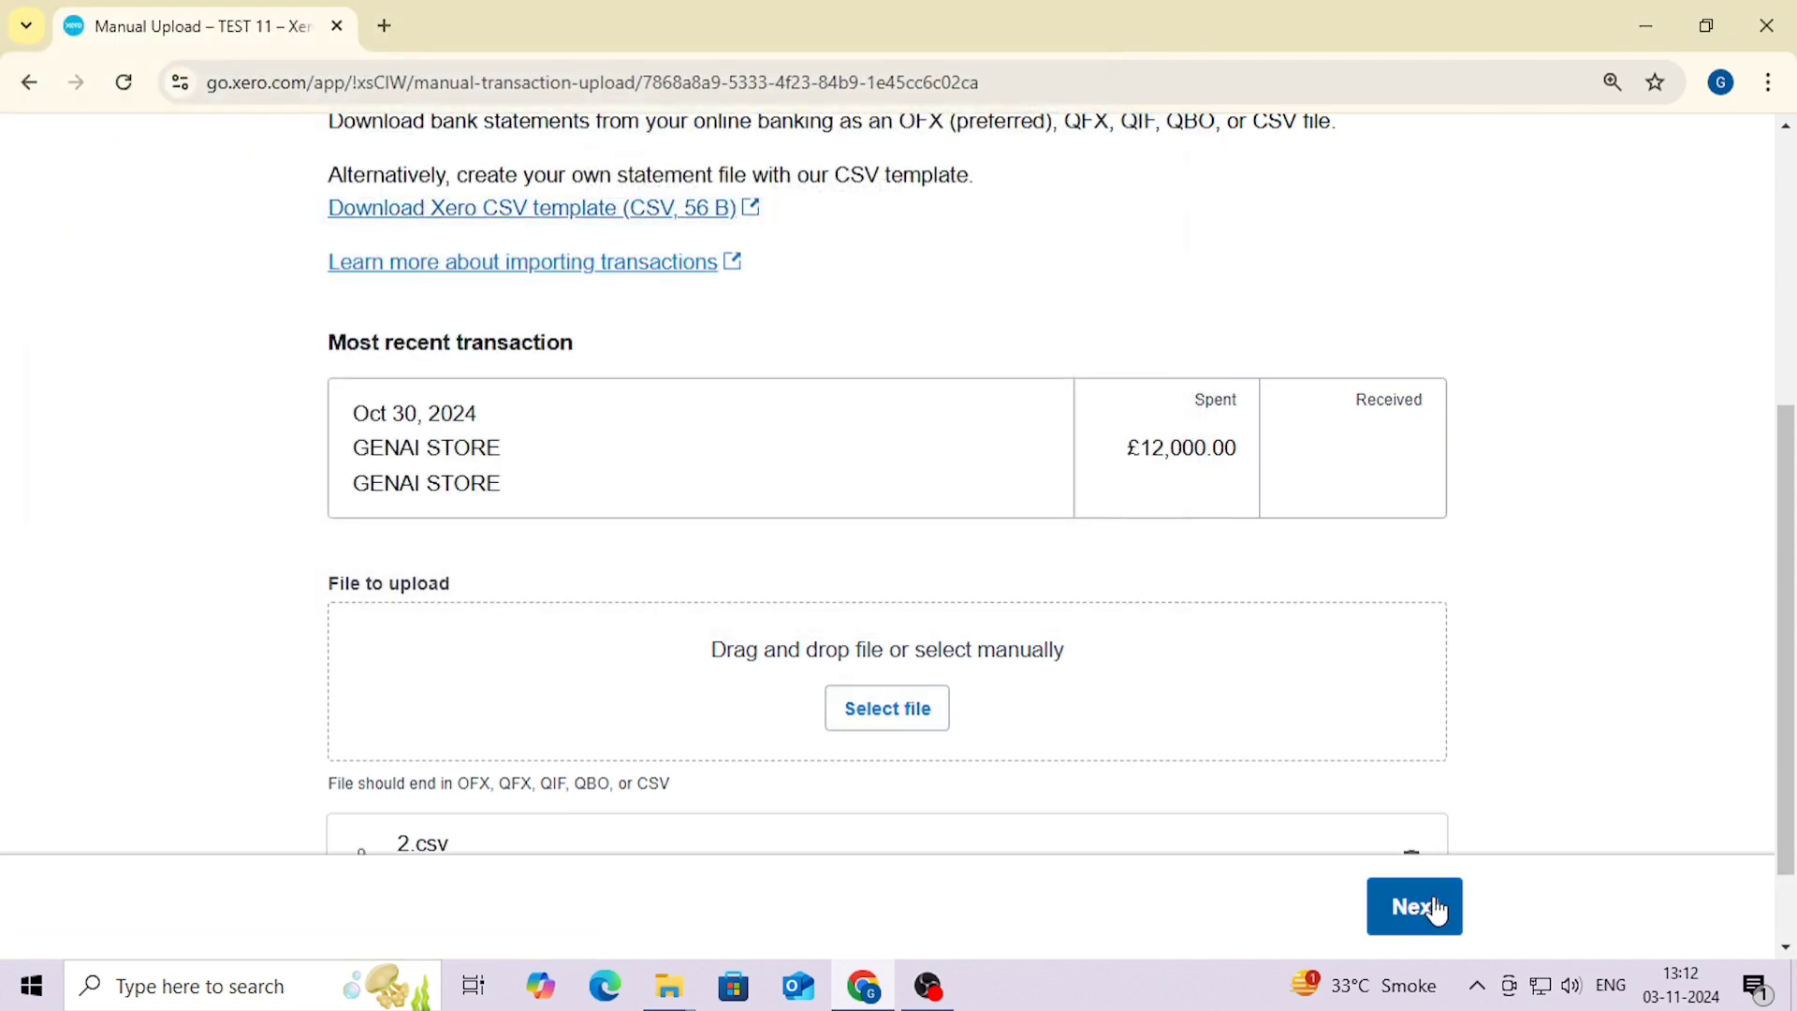
pyautogui.click(1436, 909)
pyautogui.click(1437, 908)
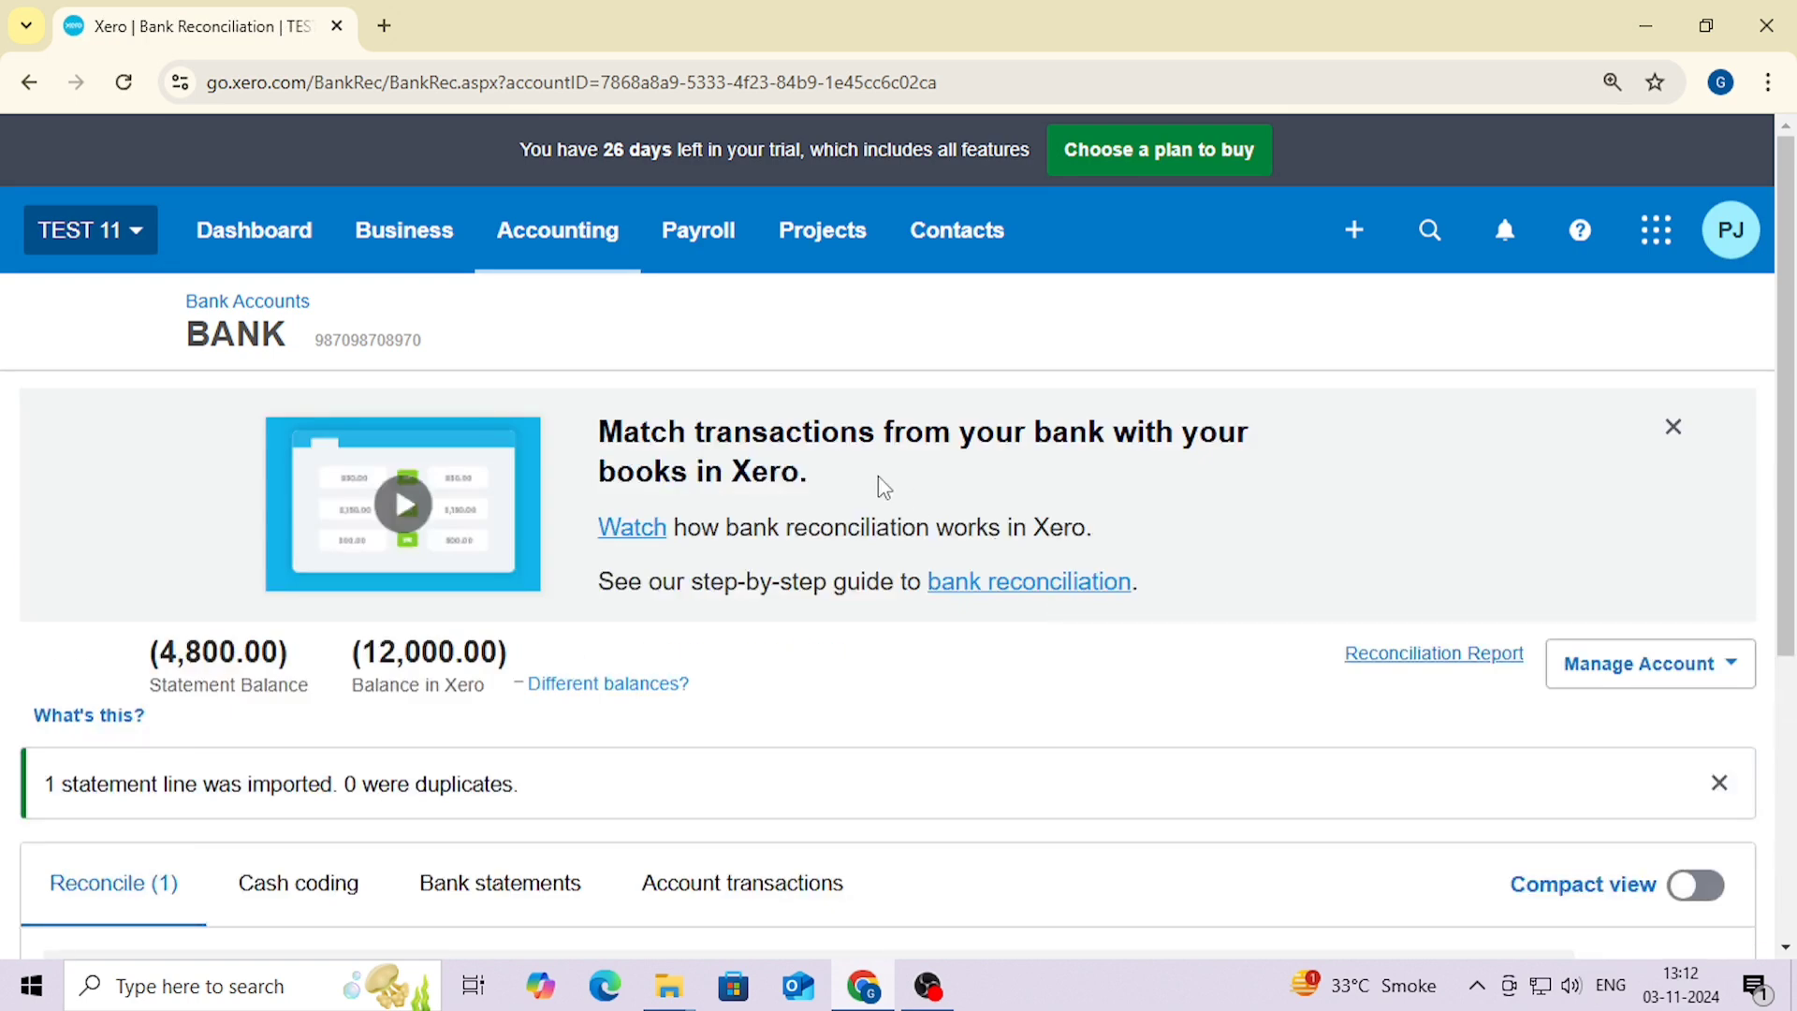
# - Look for transactions matching the 7,200.00 GENAI STORE receipt, with spent items included
pyautogui.scroll(-3, 936, 486)
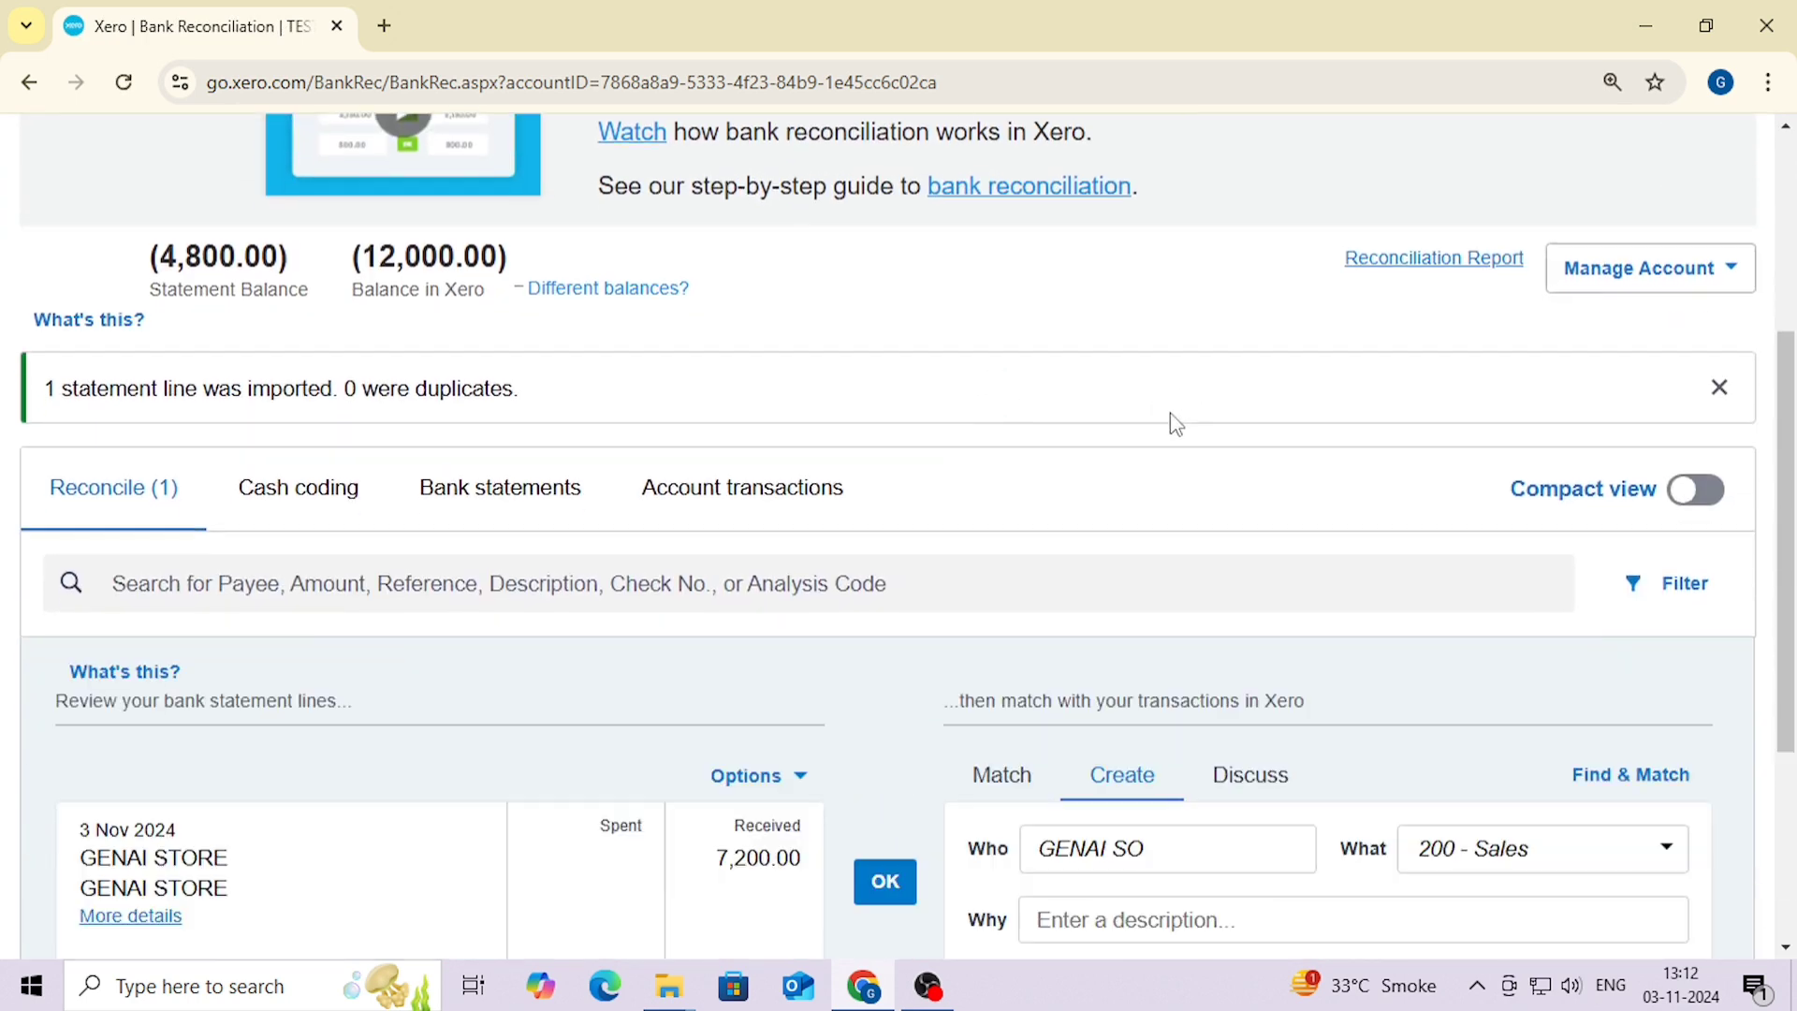
pyautogui.scroll(-3, 1149, 426)
pyautogui.scroll(-1, 1147, 423)
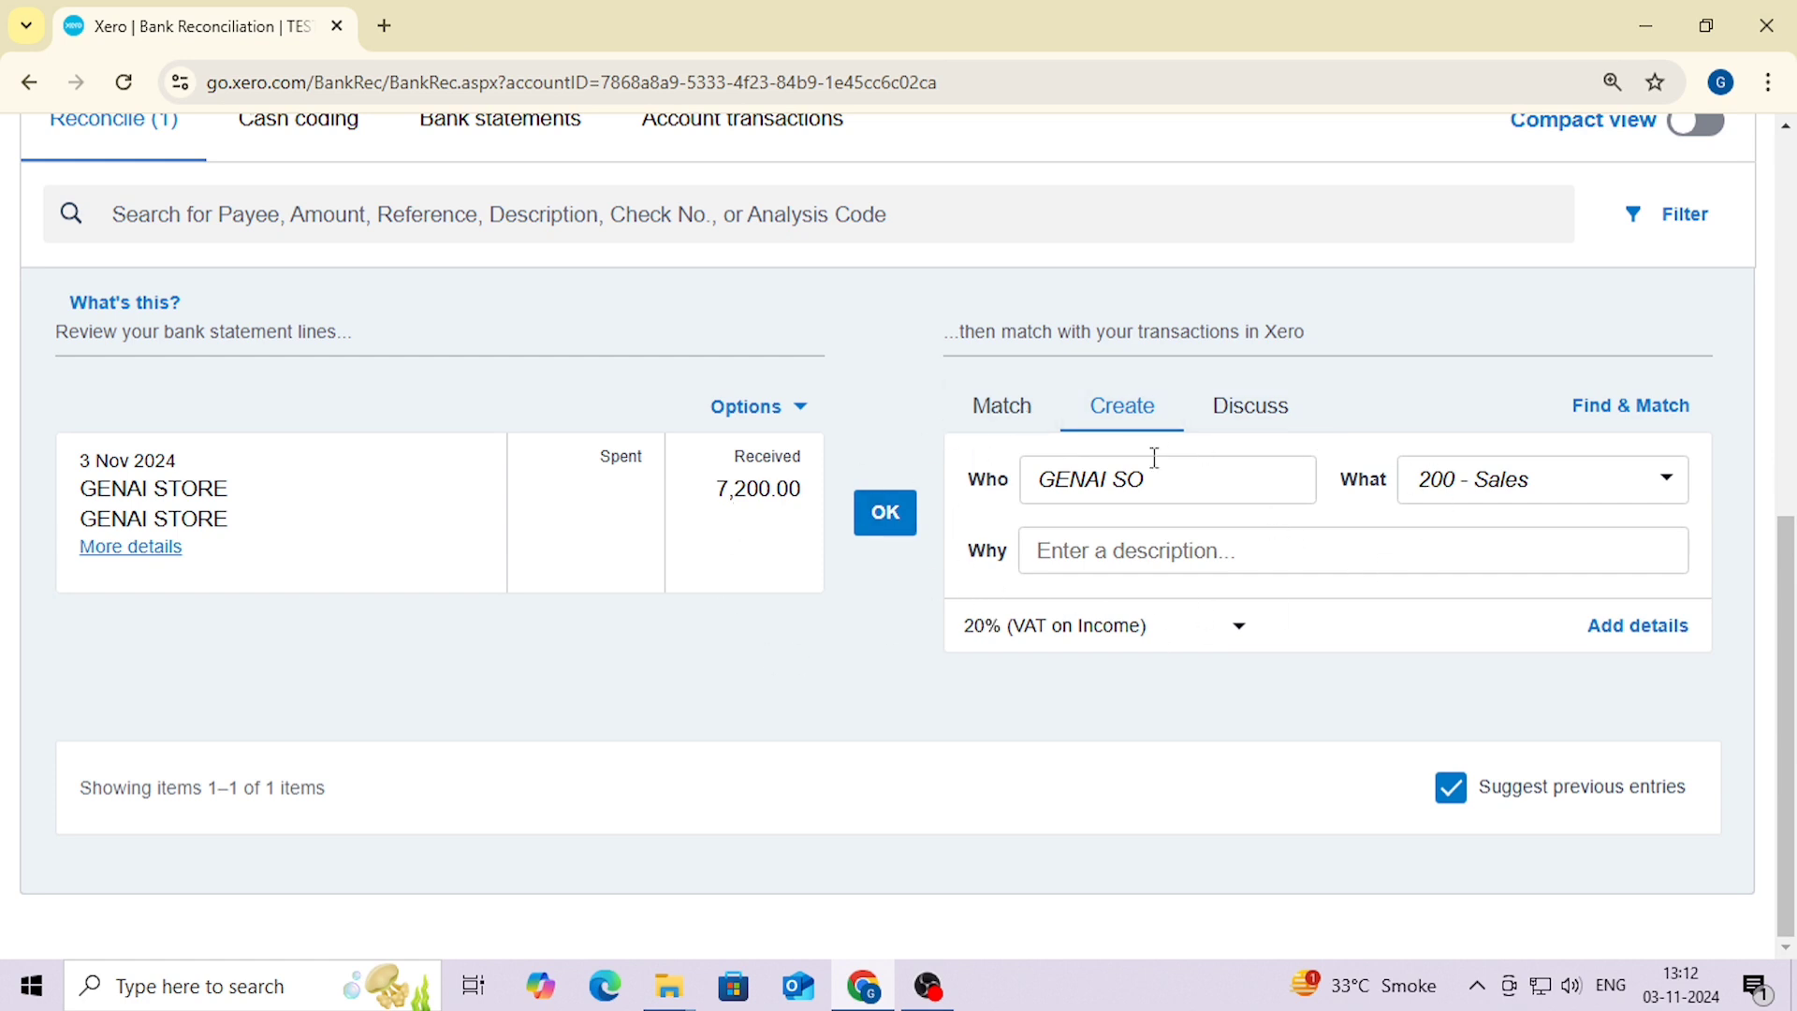
pyautogui.click(1011, 421)
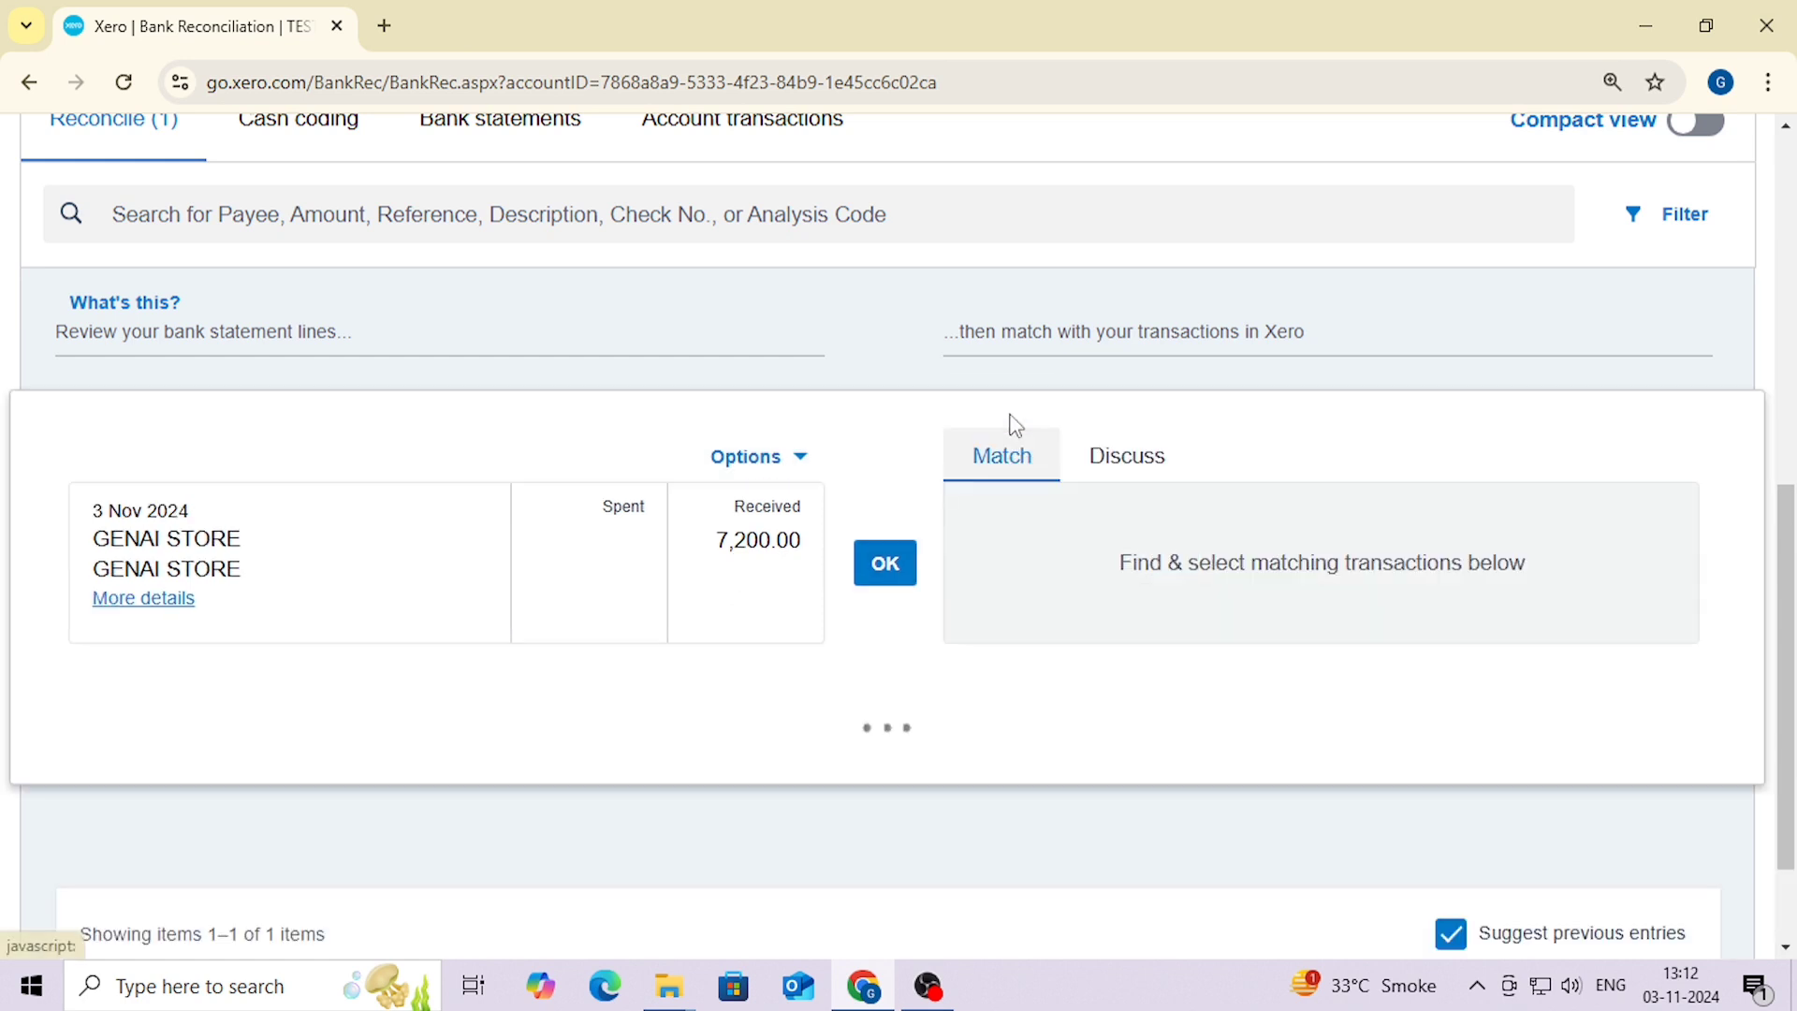
pyautogui.scroll(-2, 1007, 421)
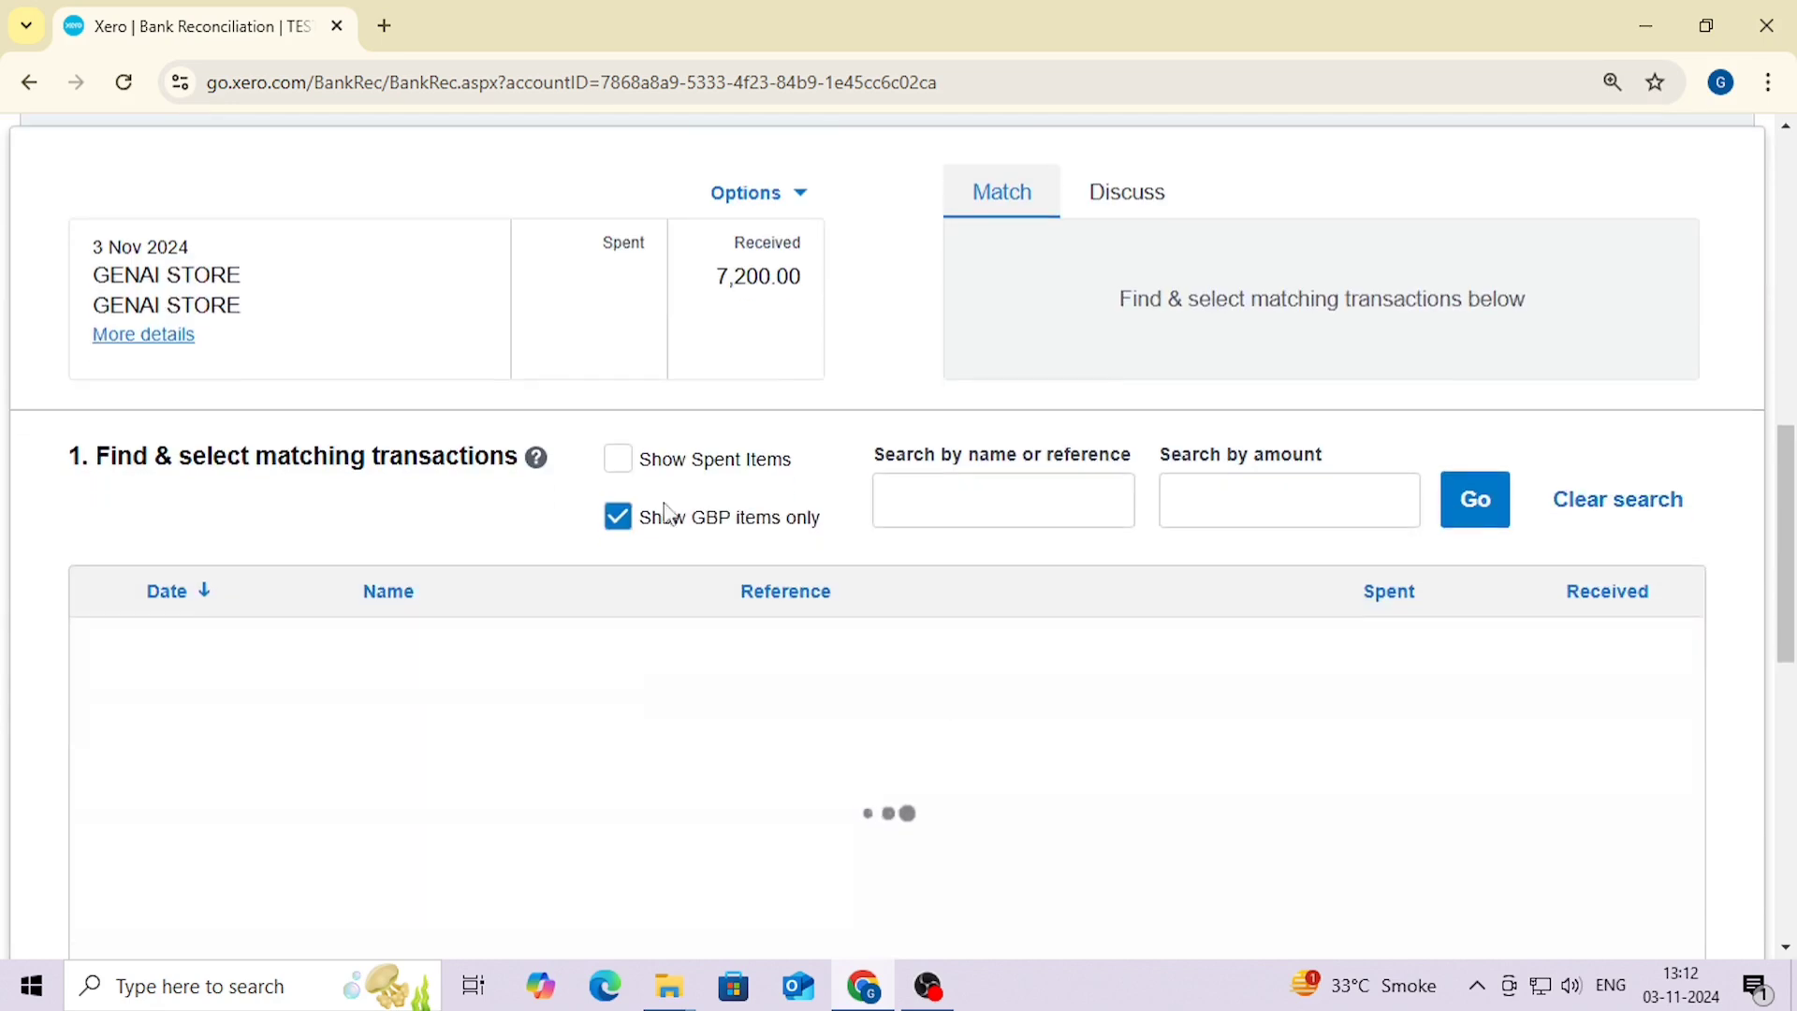
pyautogui.click(698, 459)
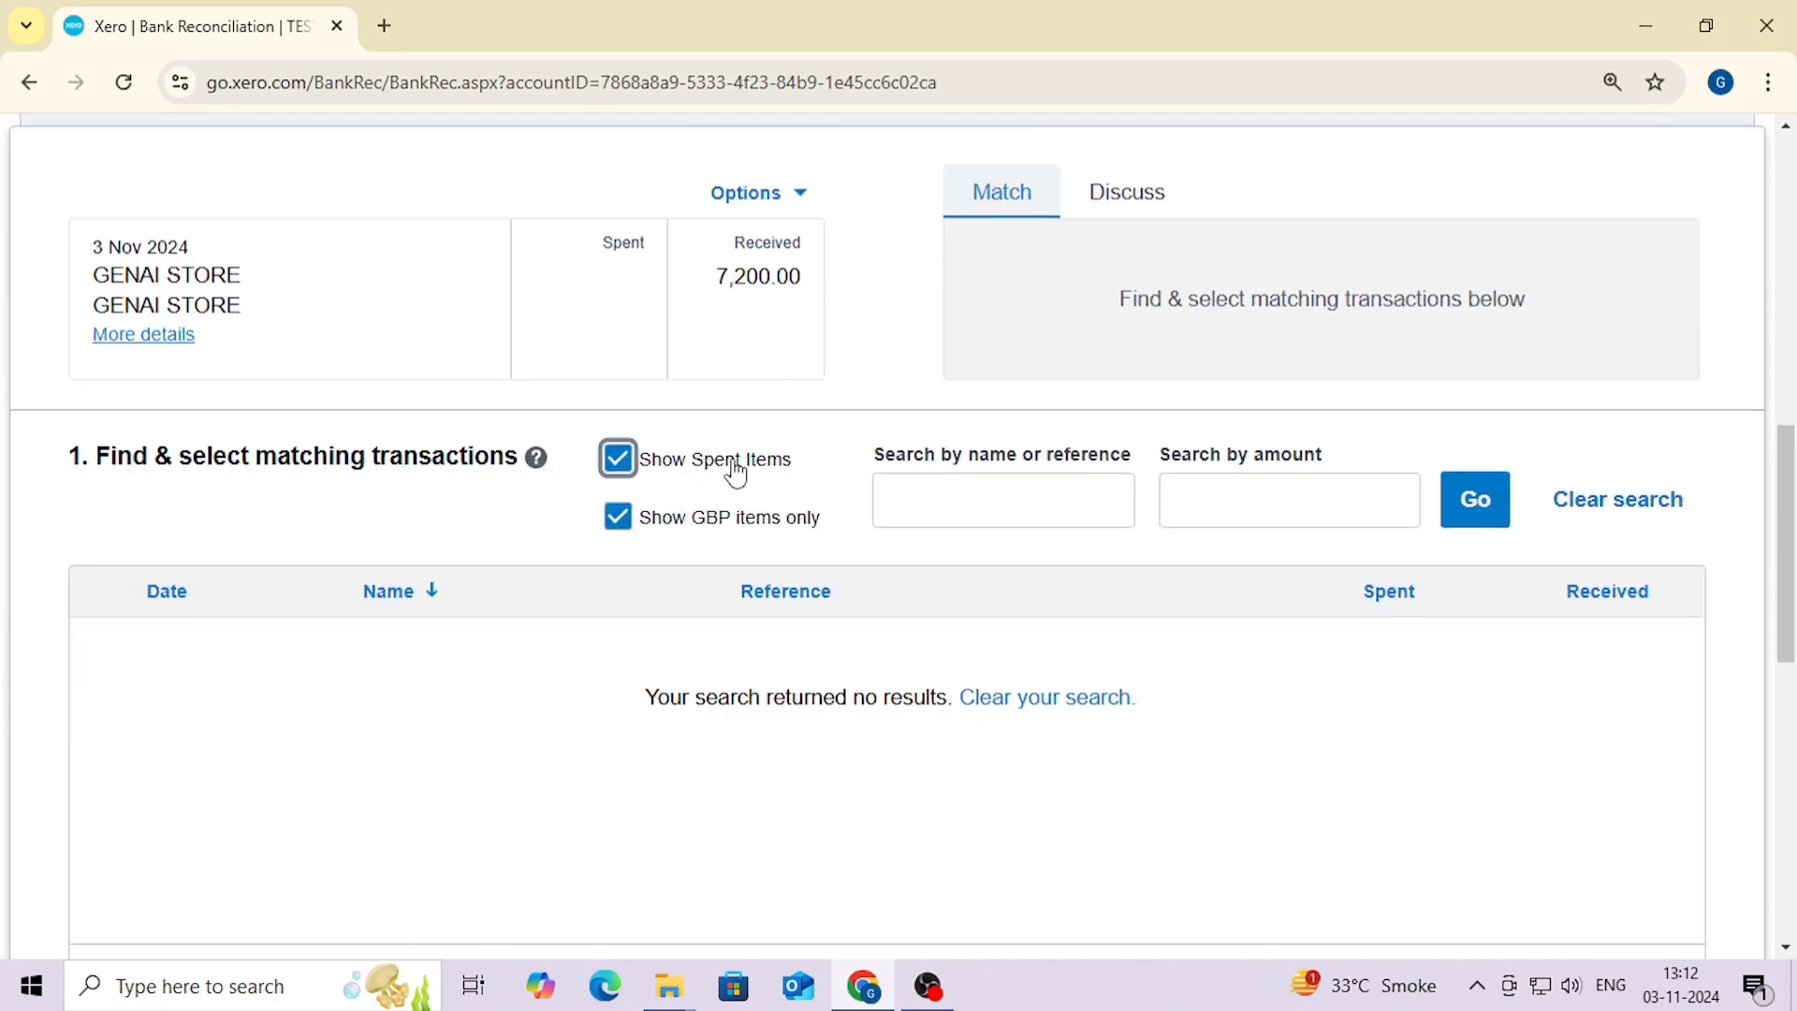
# - Return to the bills to pay and open the GENAI SO credit note awaiting payment at its cash refund section
pyautogui.scroll(4, 911, 478)
pyautogui.scroll(5, 911, 551)
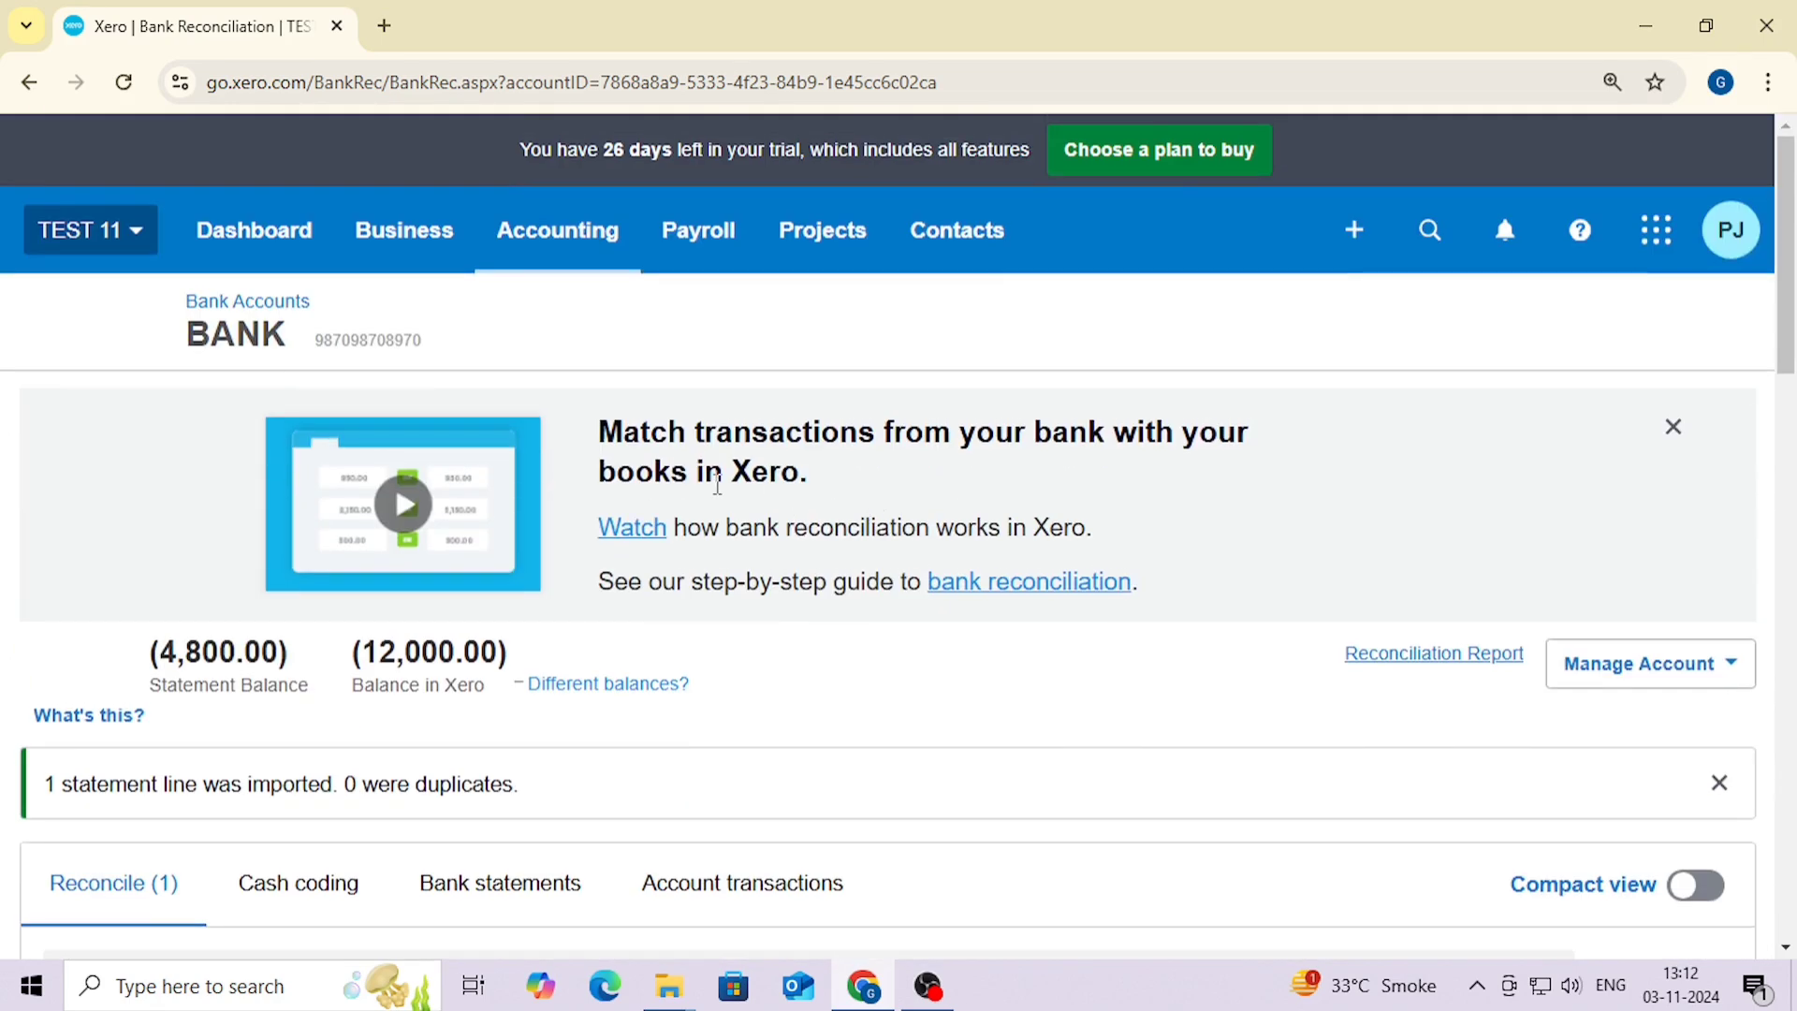
pyautogui.click(400, 266)
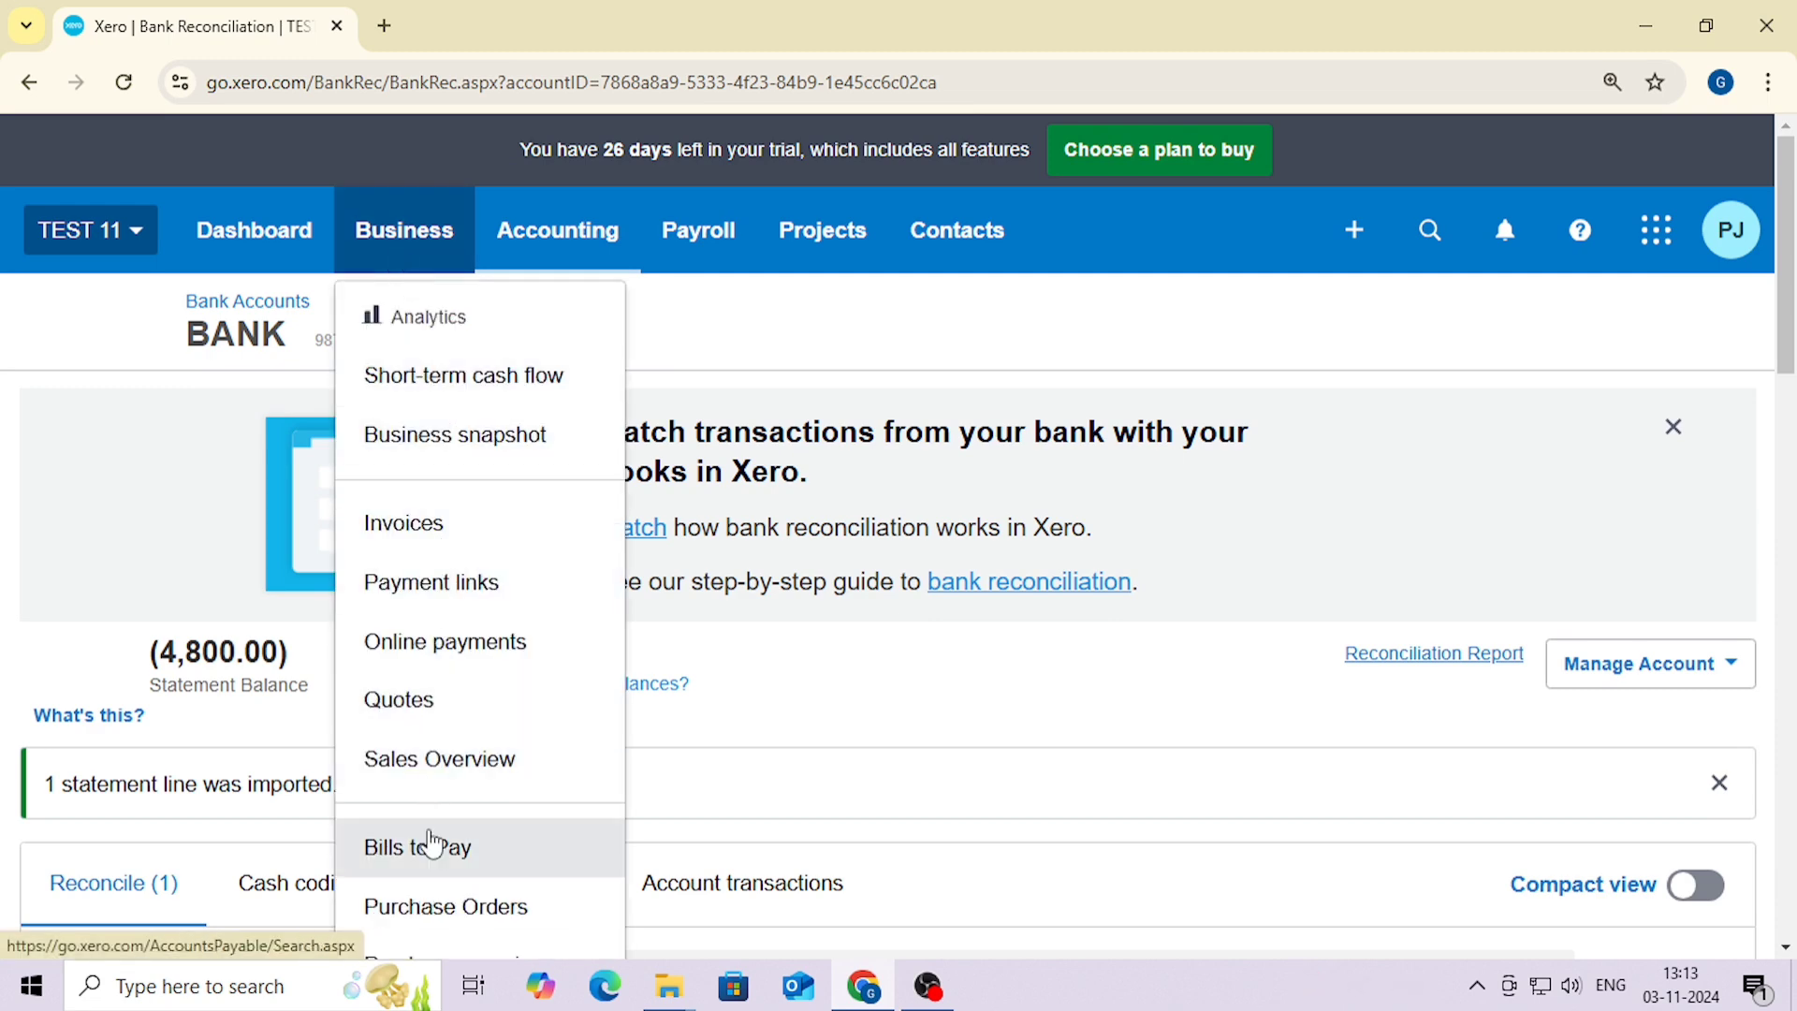
pyautogui.scroll(-2, 429, 836)
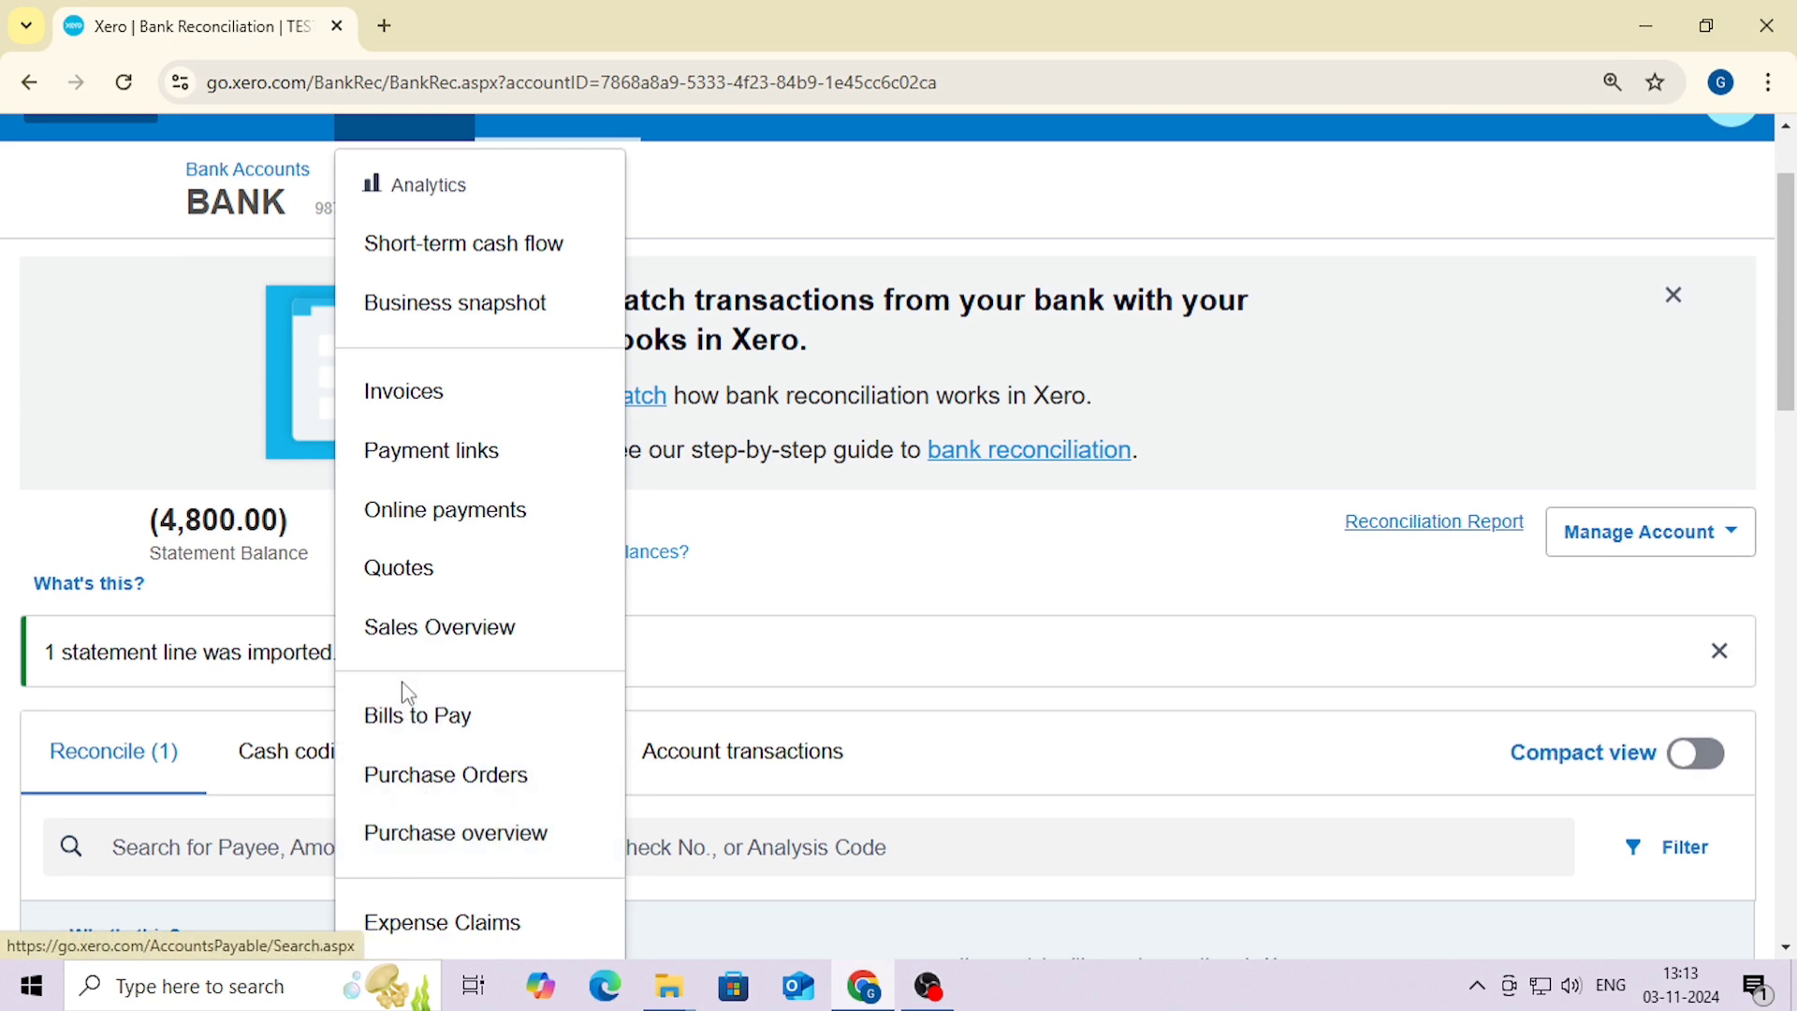
pyautogui.click(409, 717)
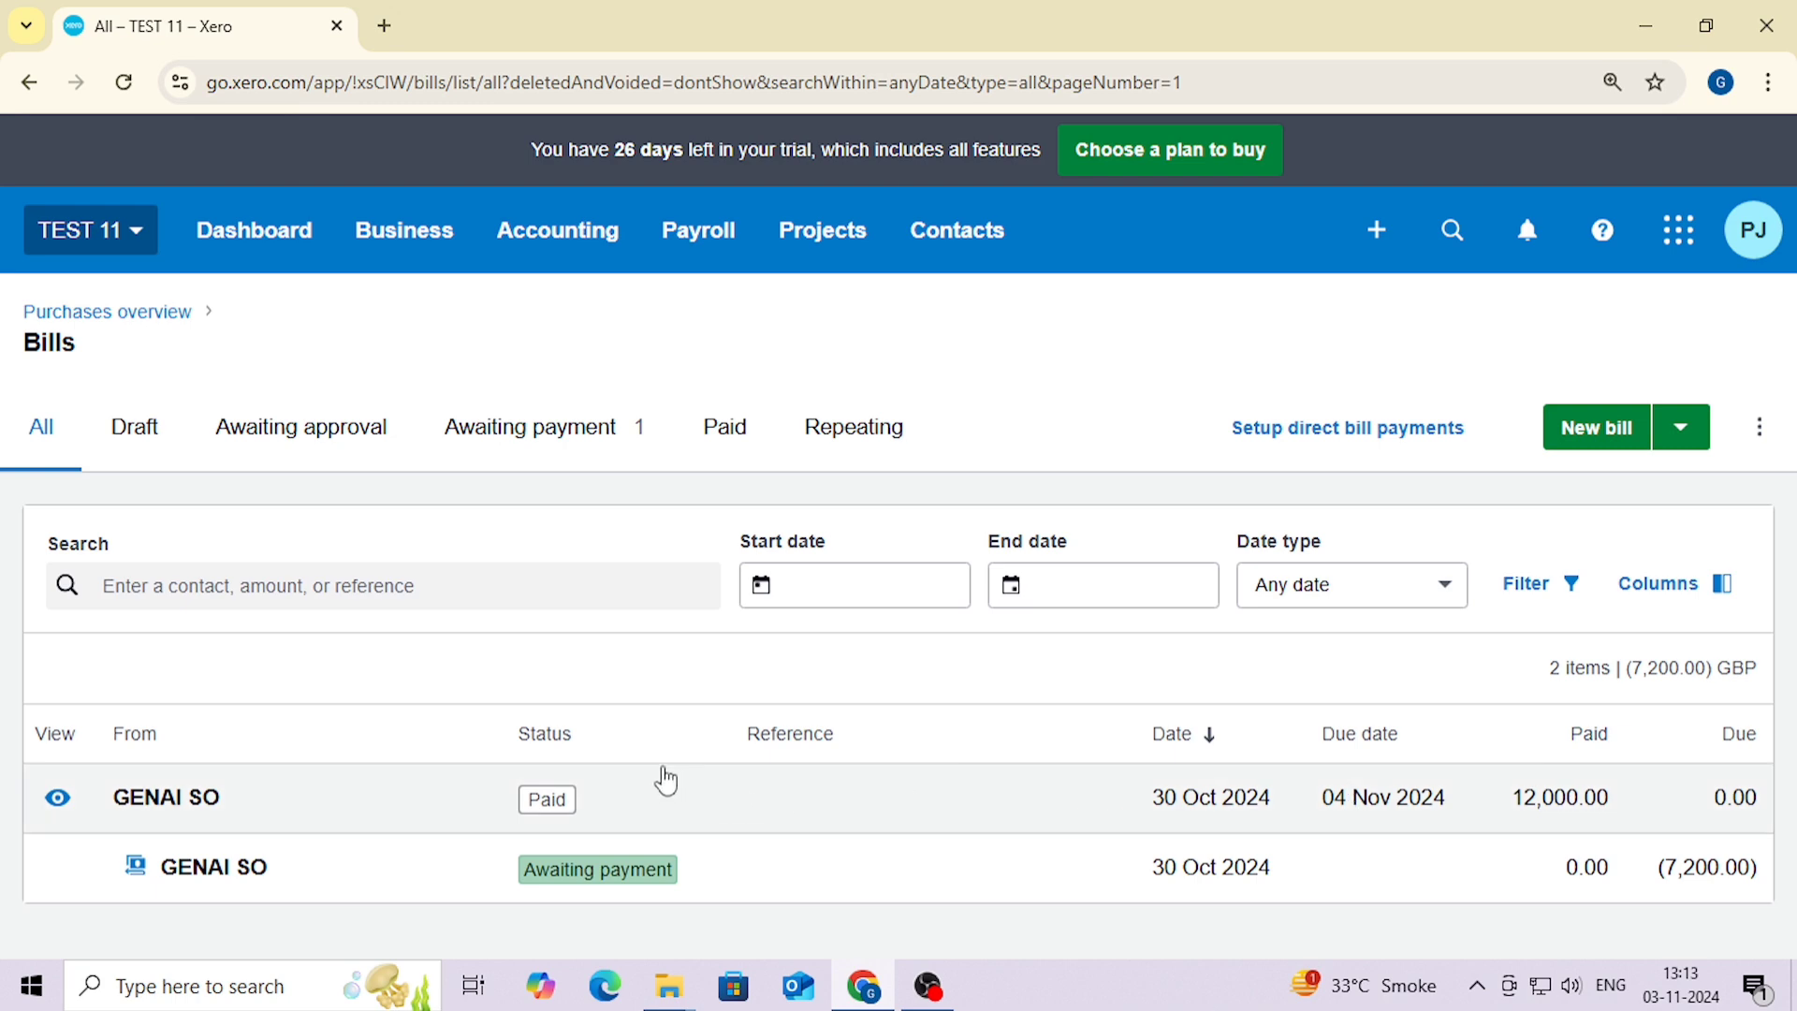
pyautogui.click(214, 868)
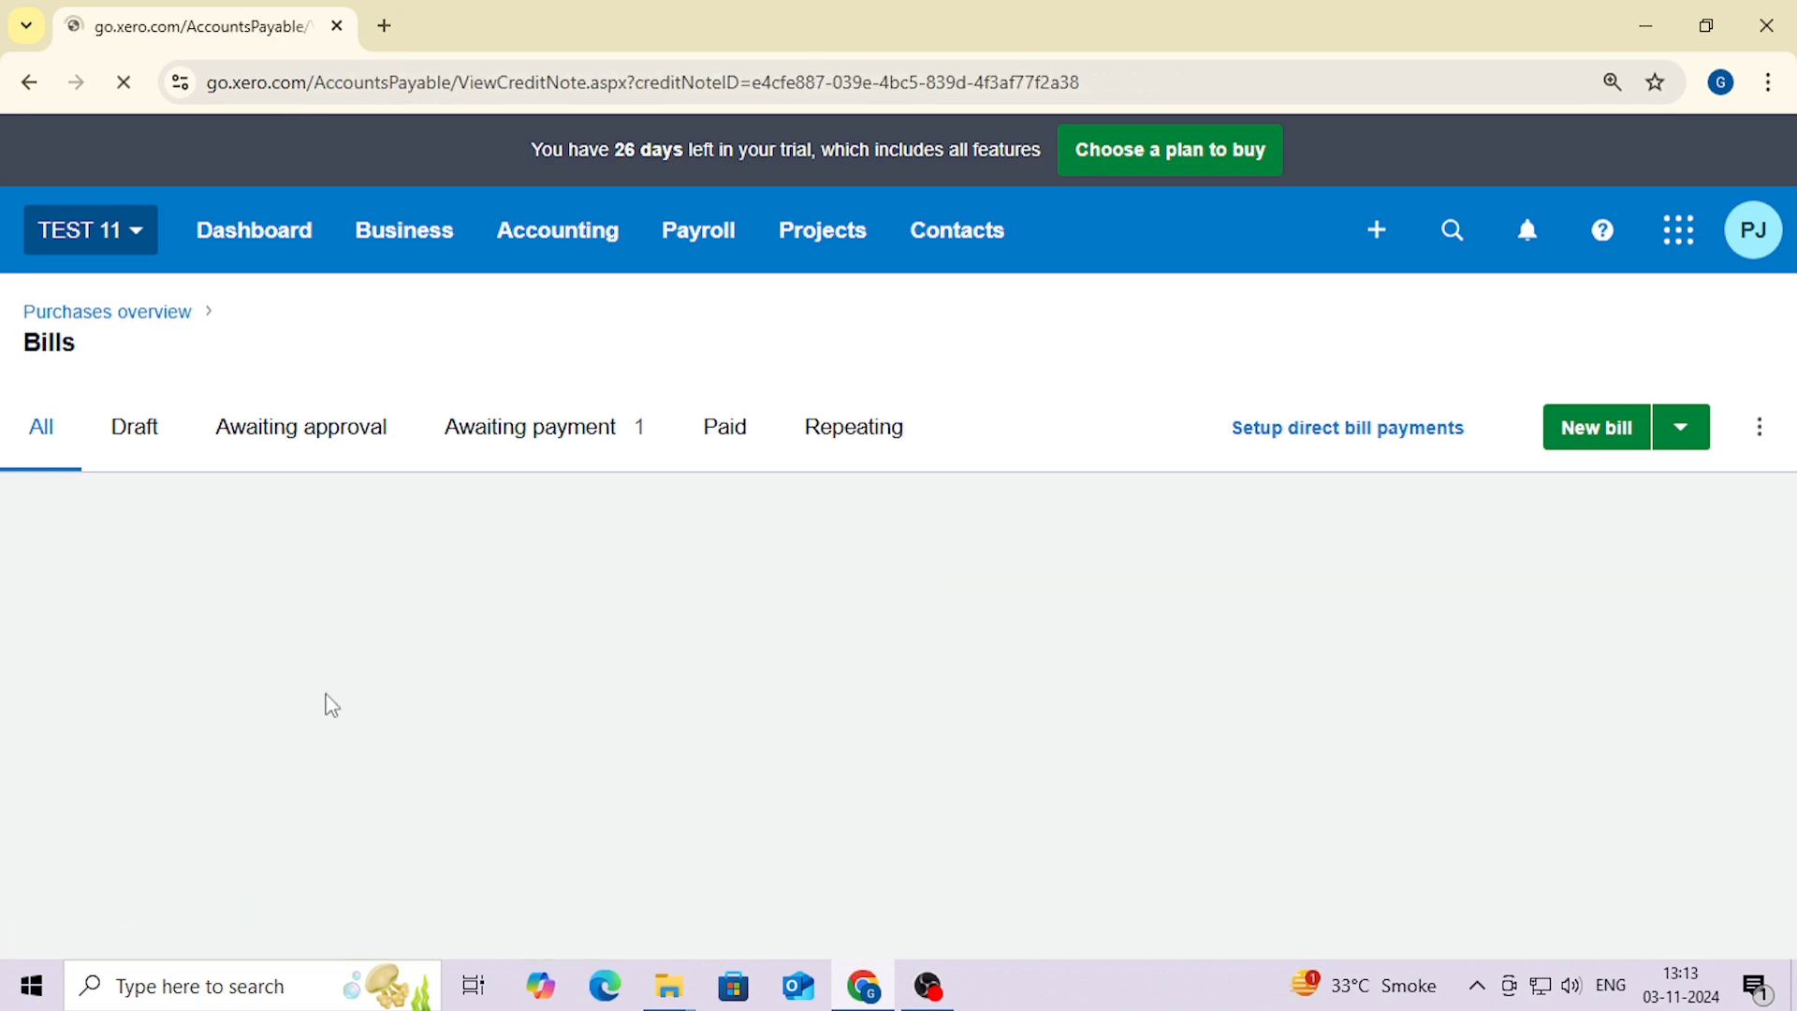
pyautogui.scroll(-4, 343, 658)
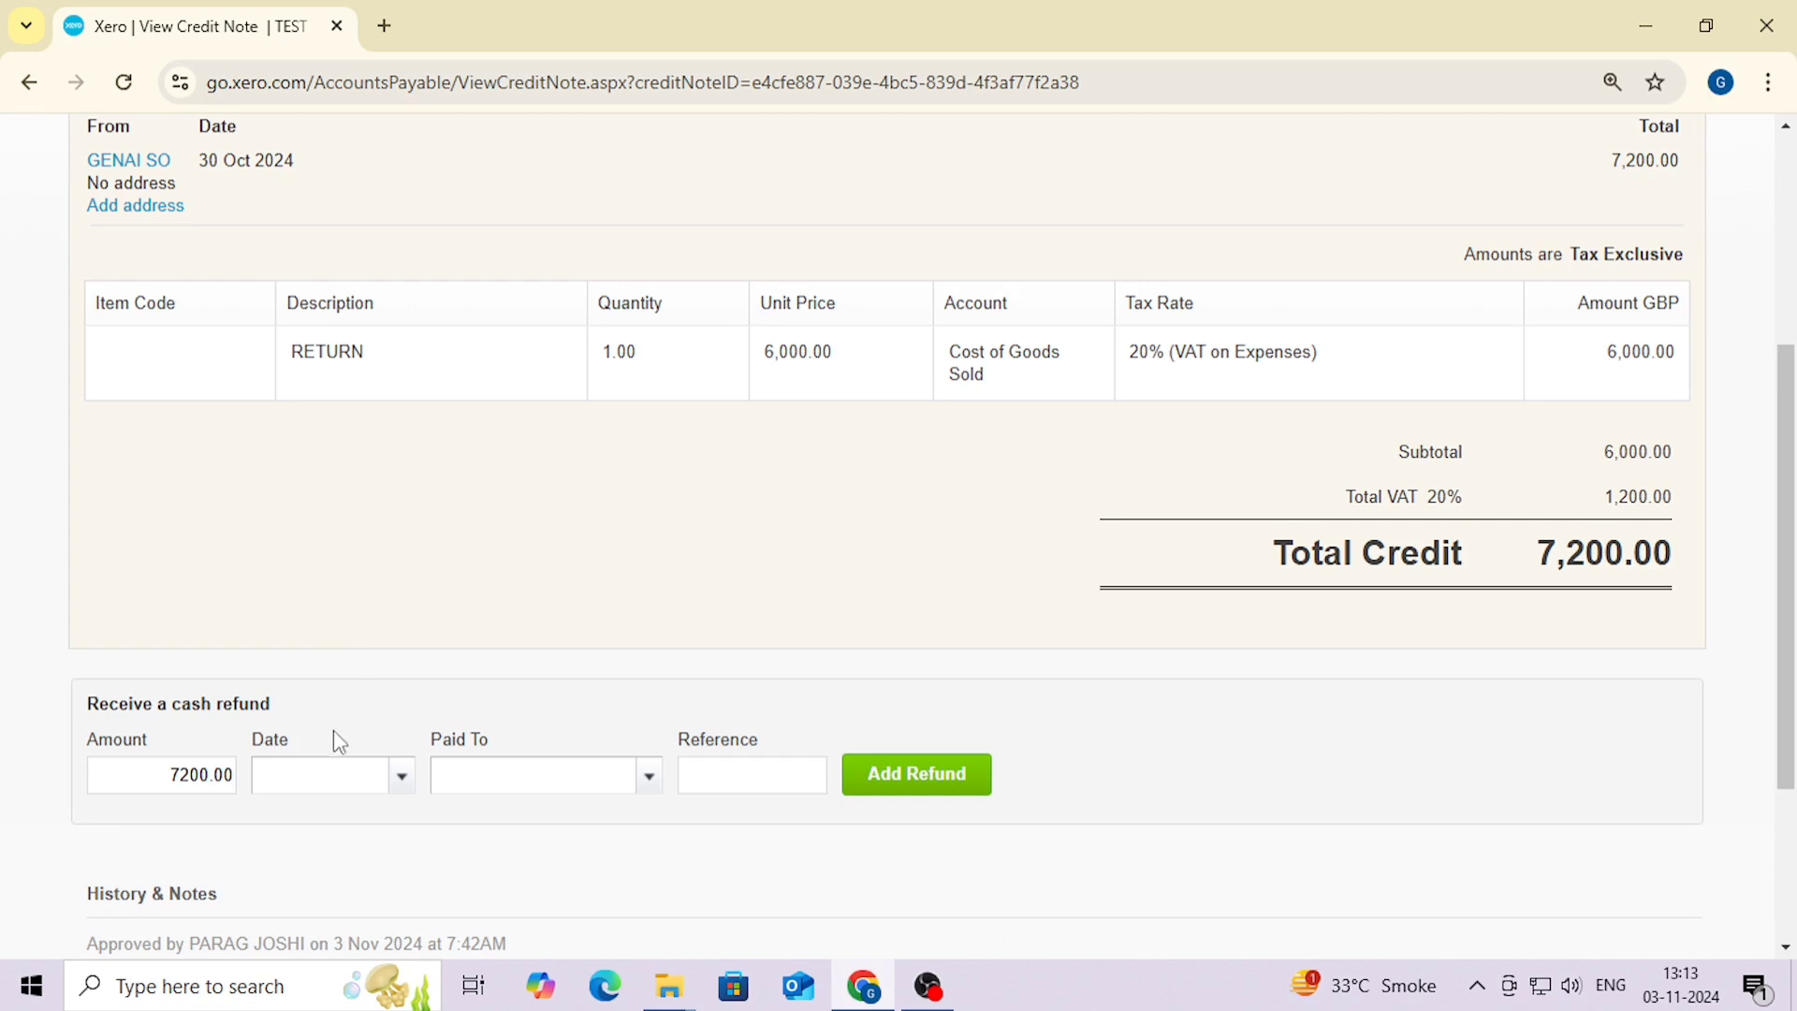
# - Set the cash refund date to 30 Oct 2024
pyautogui.moveTo(120, 700); pyautogui.dragTo(271, 707)
pyautogui.click(314, 775)
pyautogui.click(410, 784)
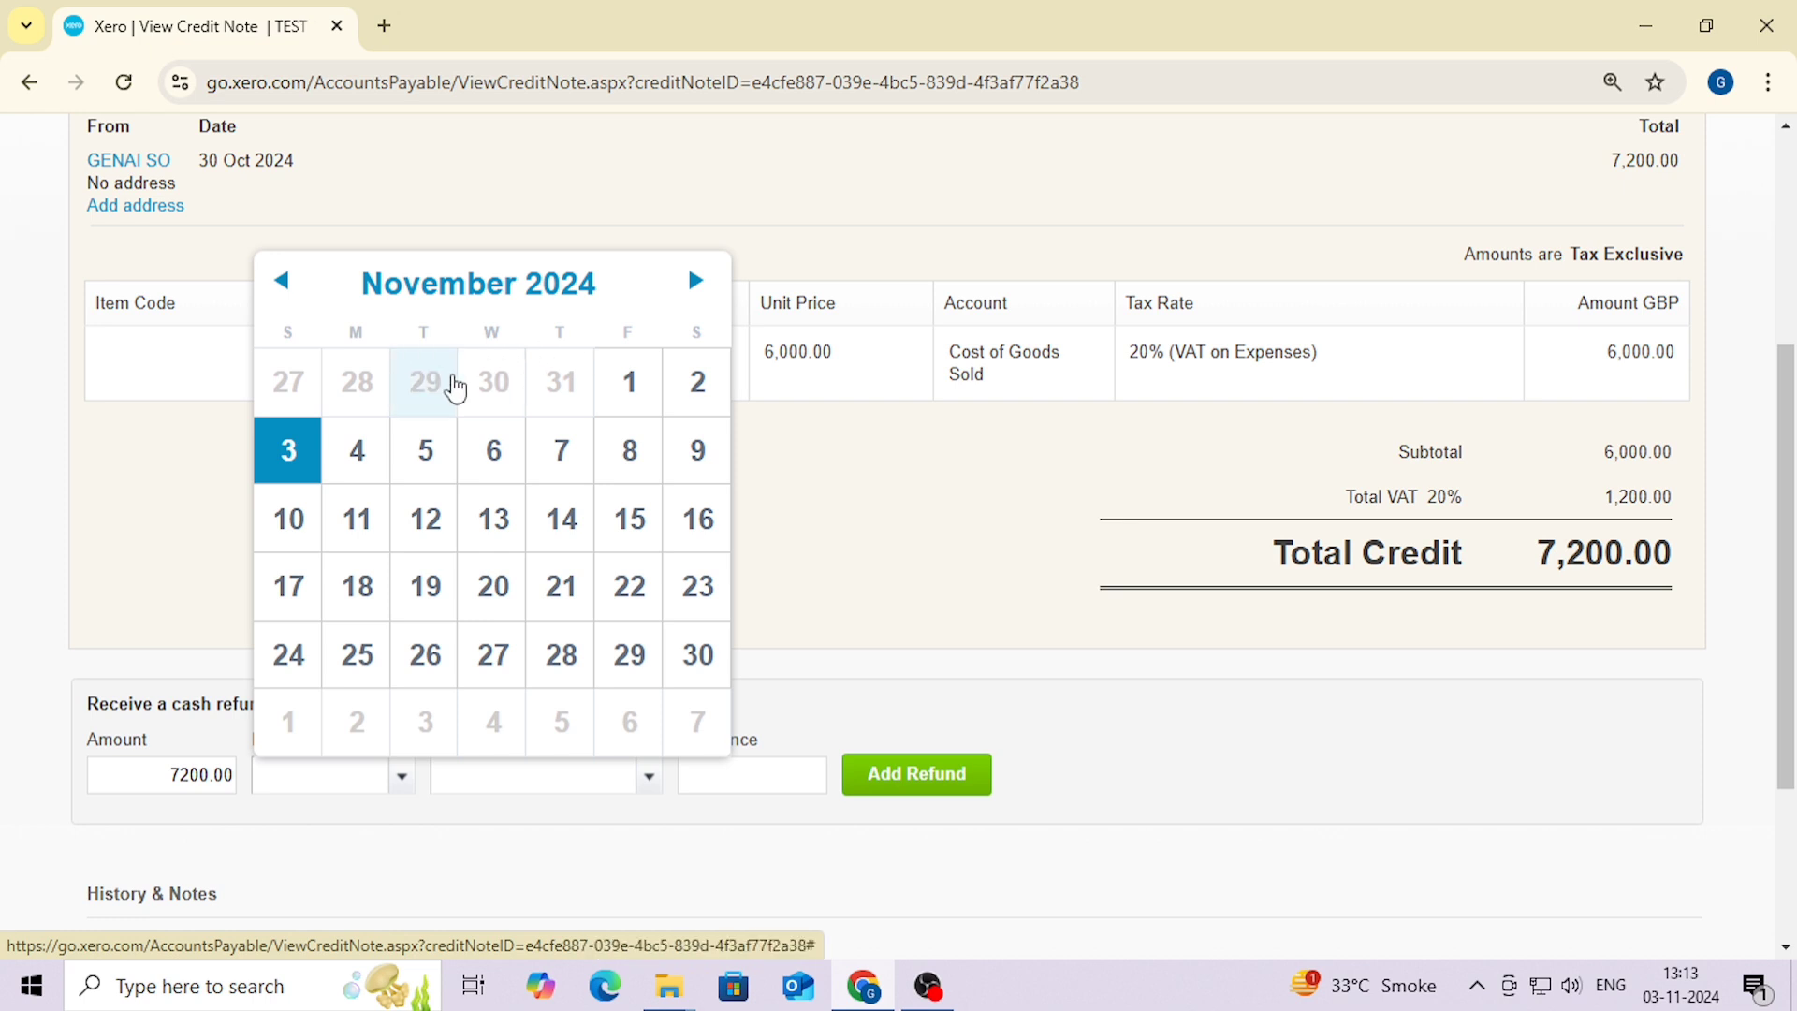
pyautogui.click(495, 379)
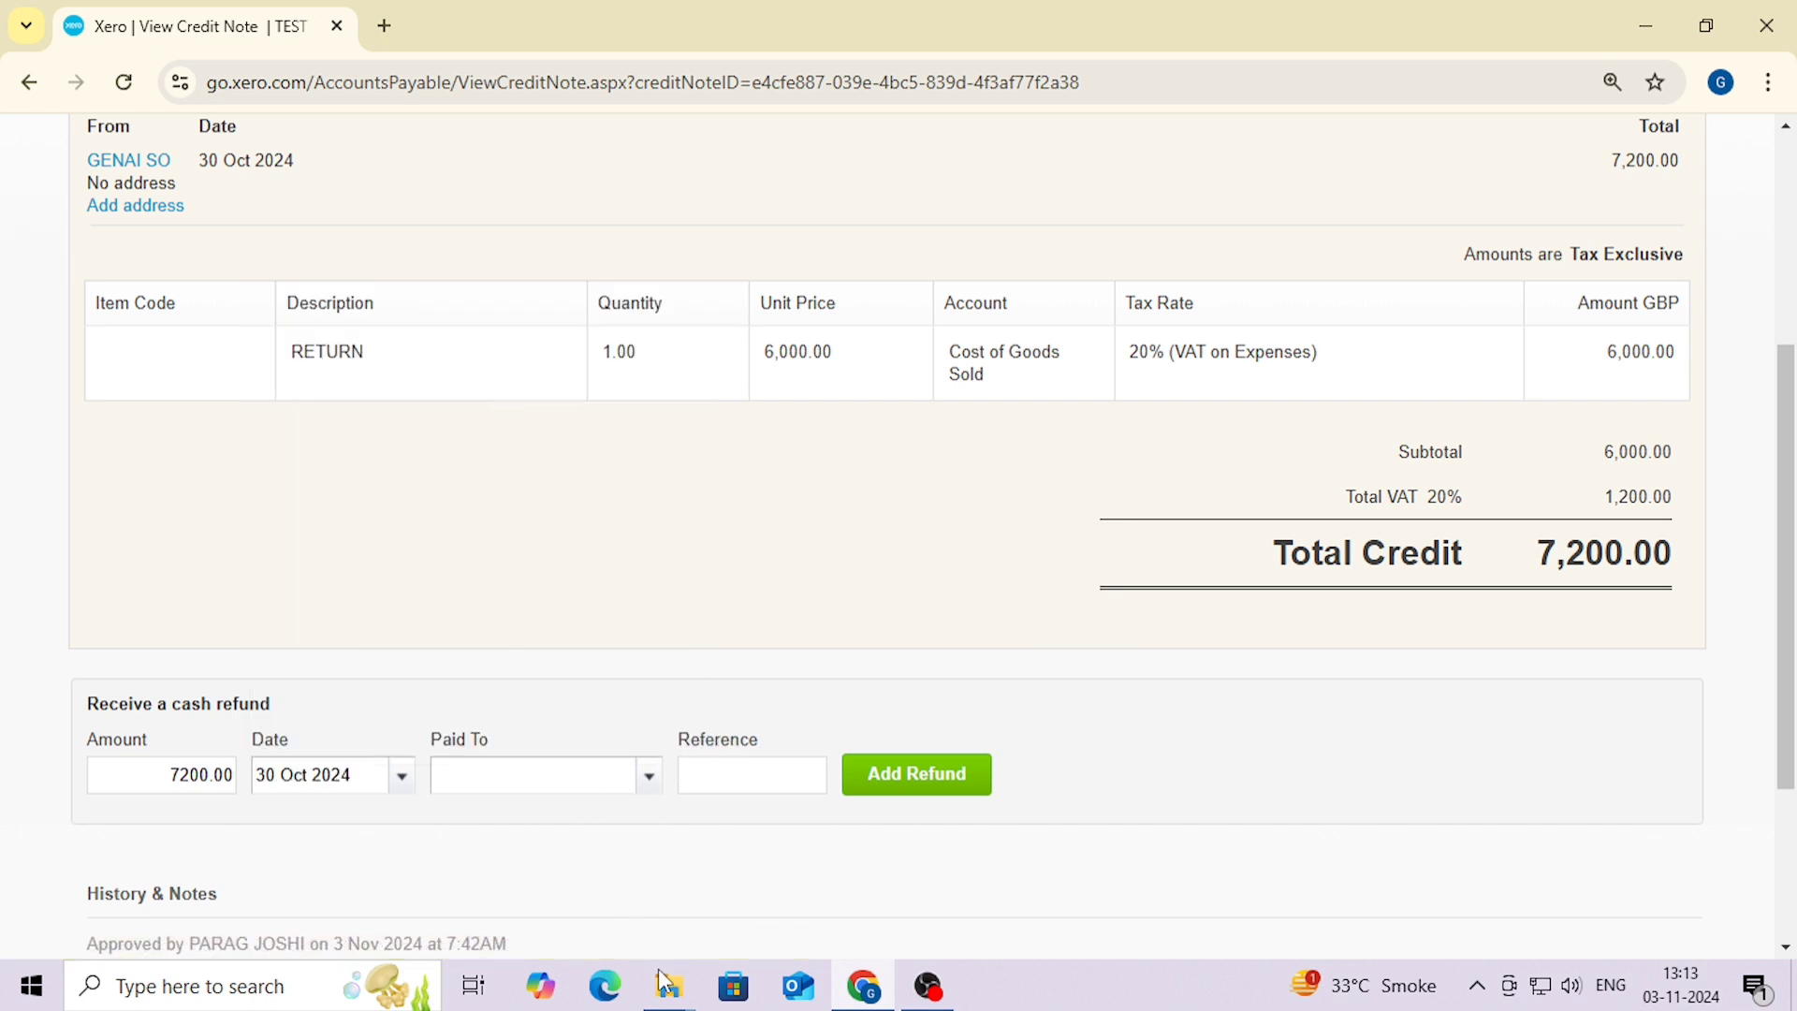
# - Switch to statement file 2 in Excel and widen the Date column to check the transaction date
pyautogui.moveTo(666, 983)
pyautogui.click(721, 913)
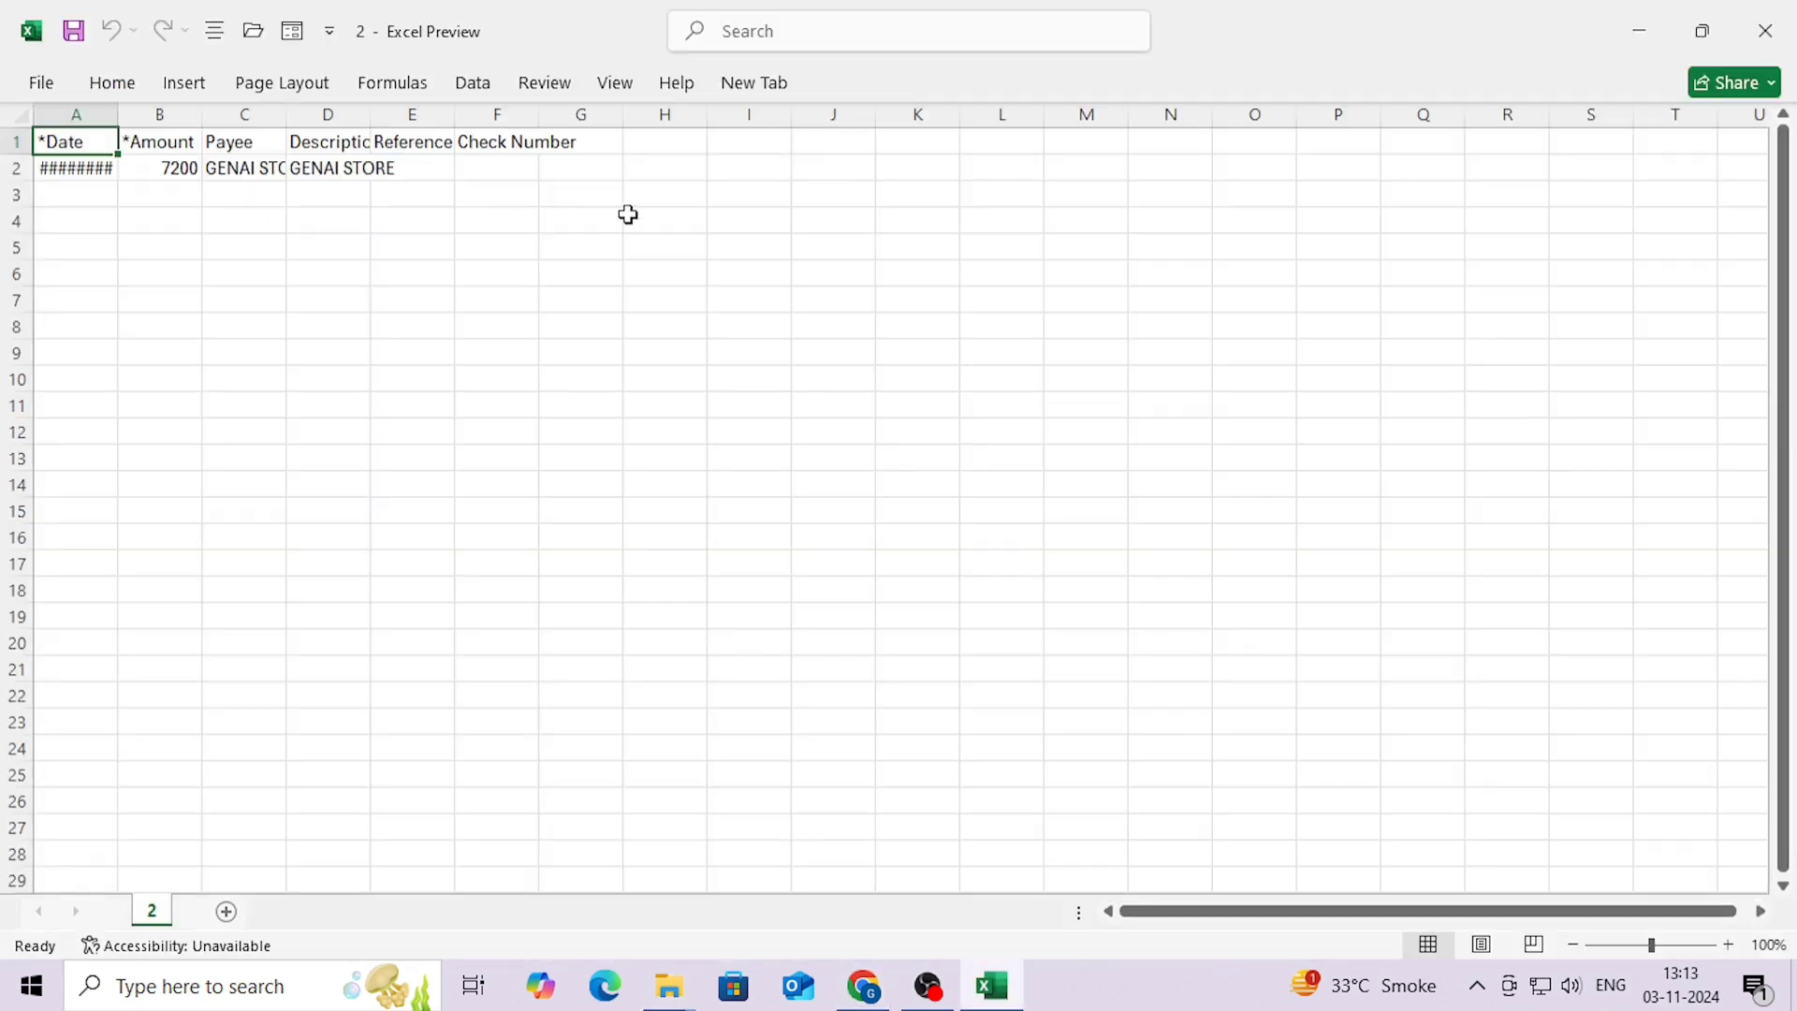
pyautogui.doubleClick(124, 126)
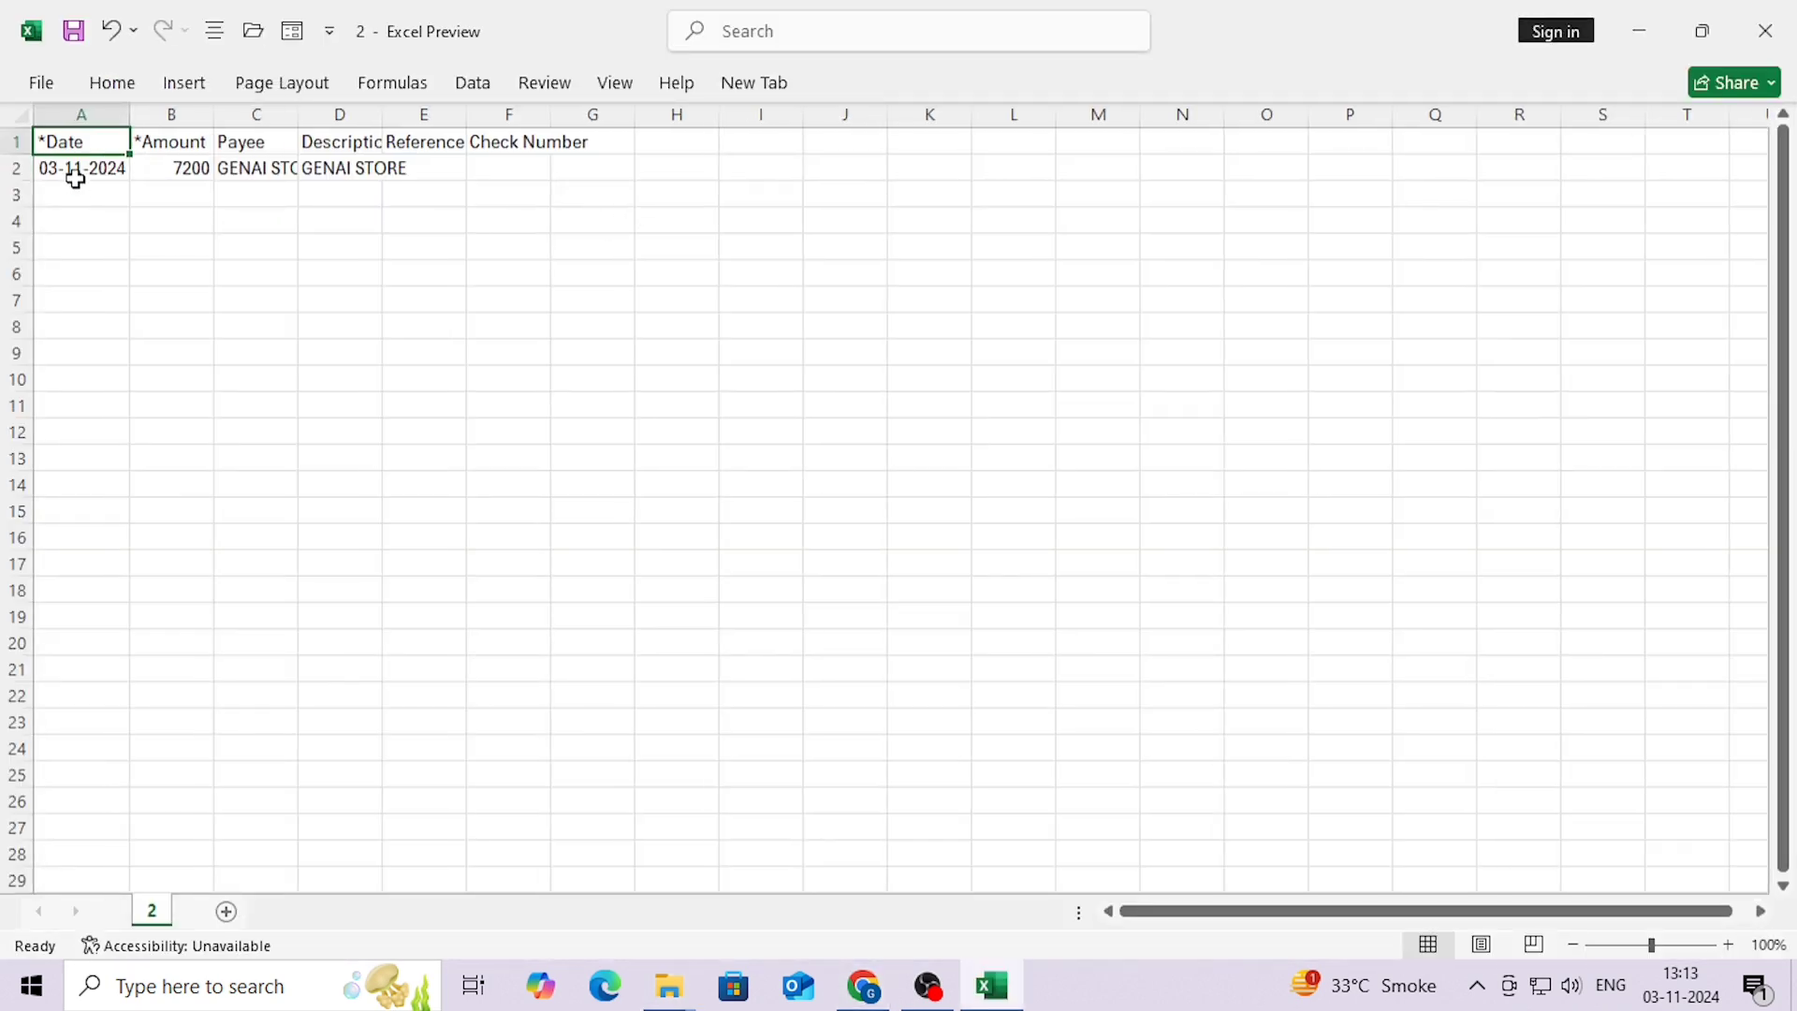
pyautogui.click(74, 168)
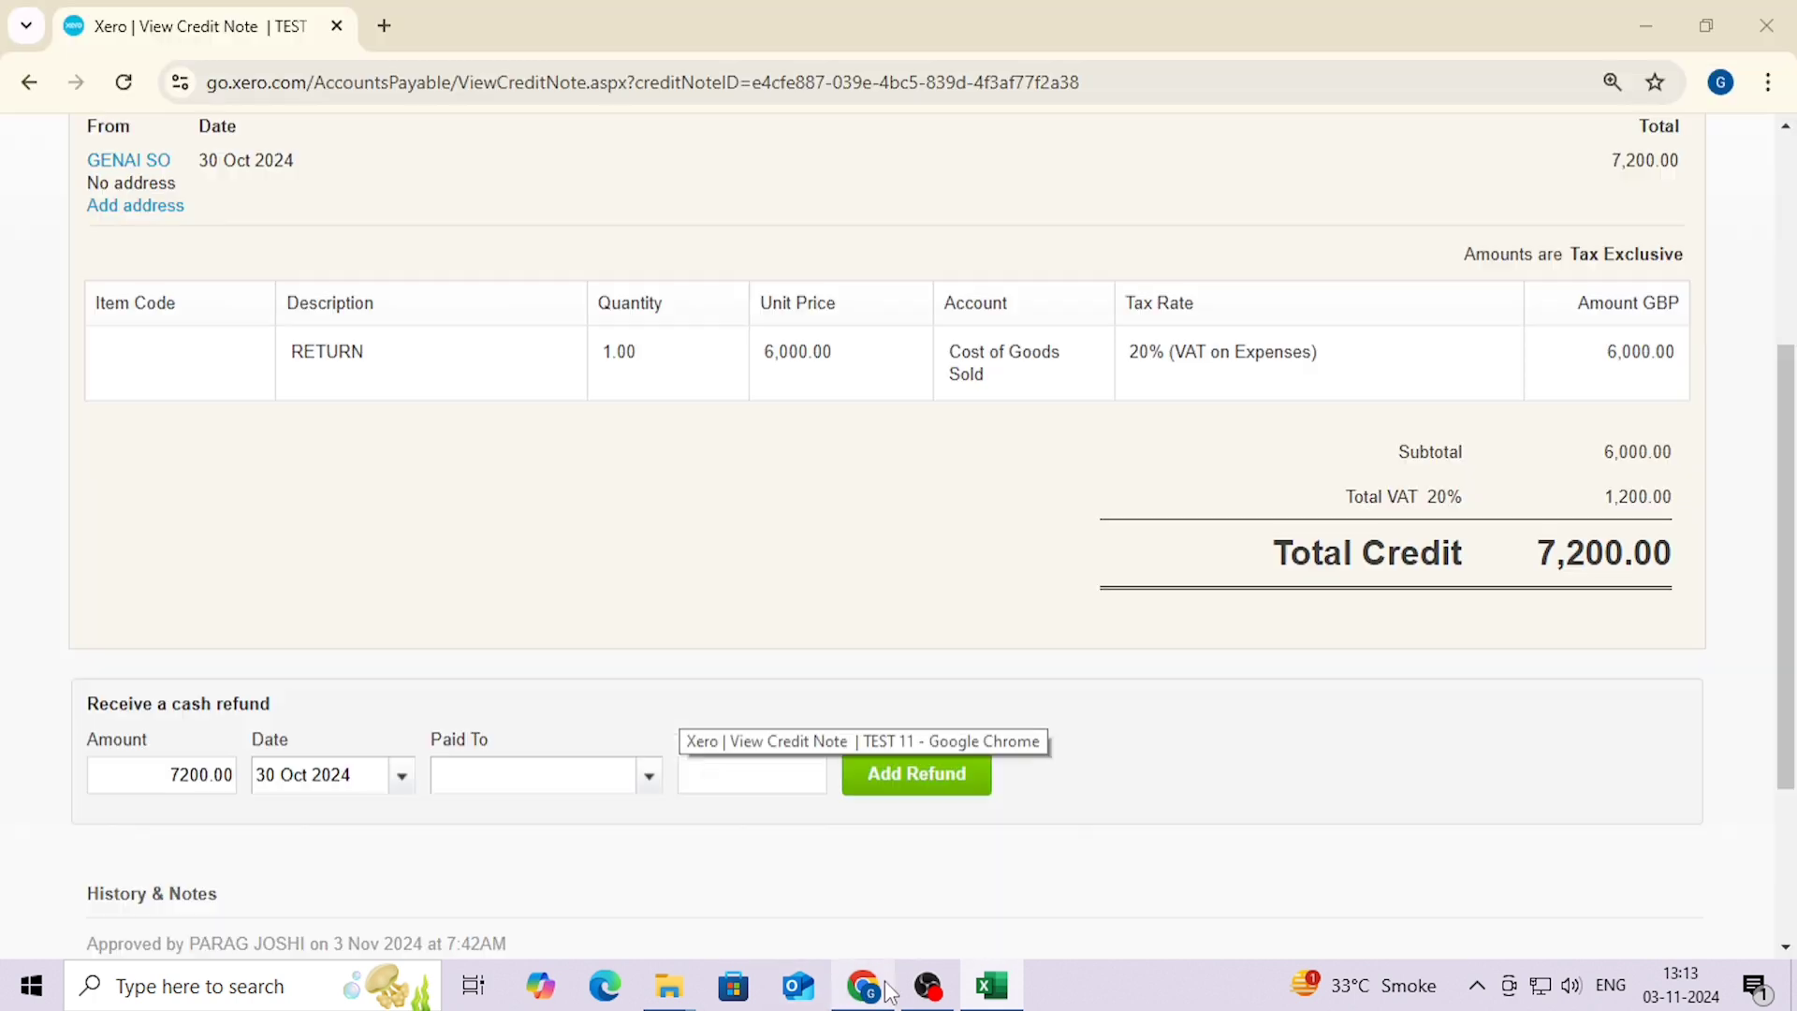
# - Switch back to the credit note in Chrome and set the cash refund date to 03/11/2024
pyautogui.click(842, 843)
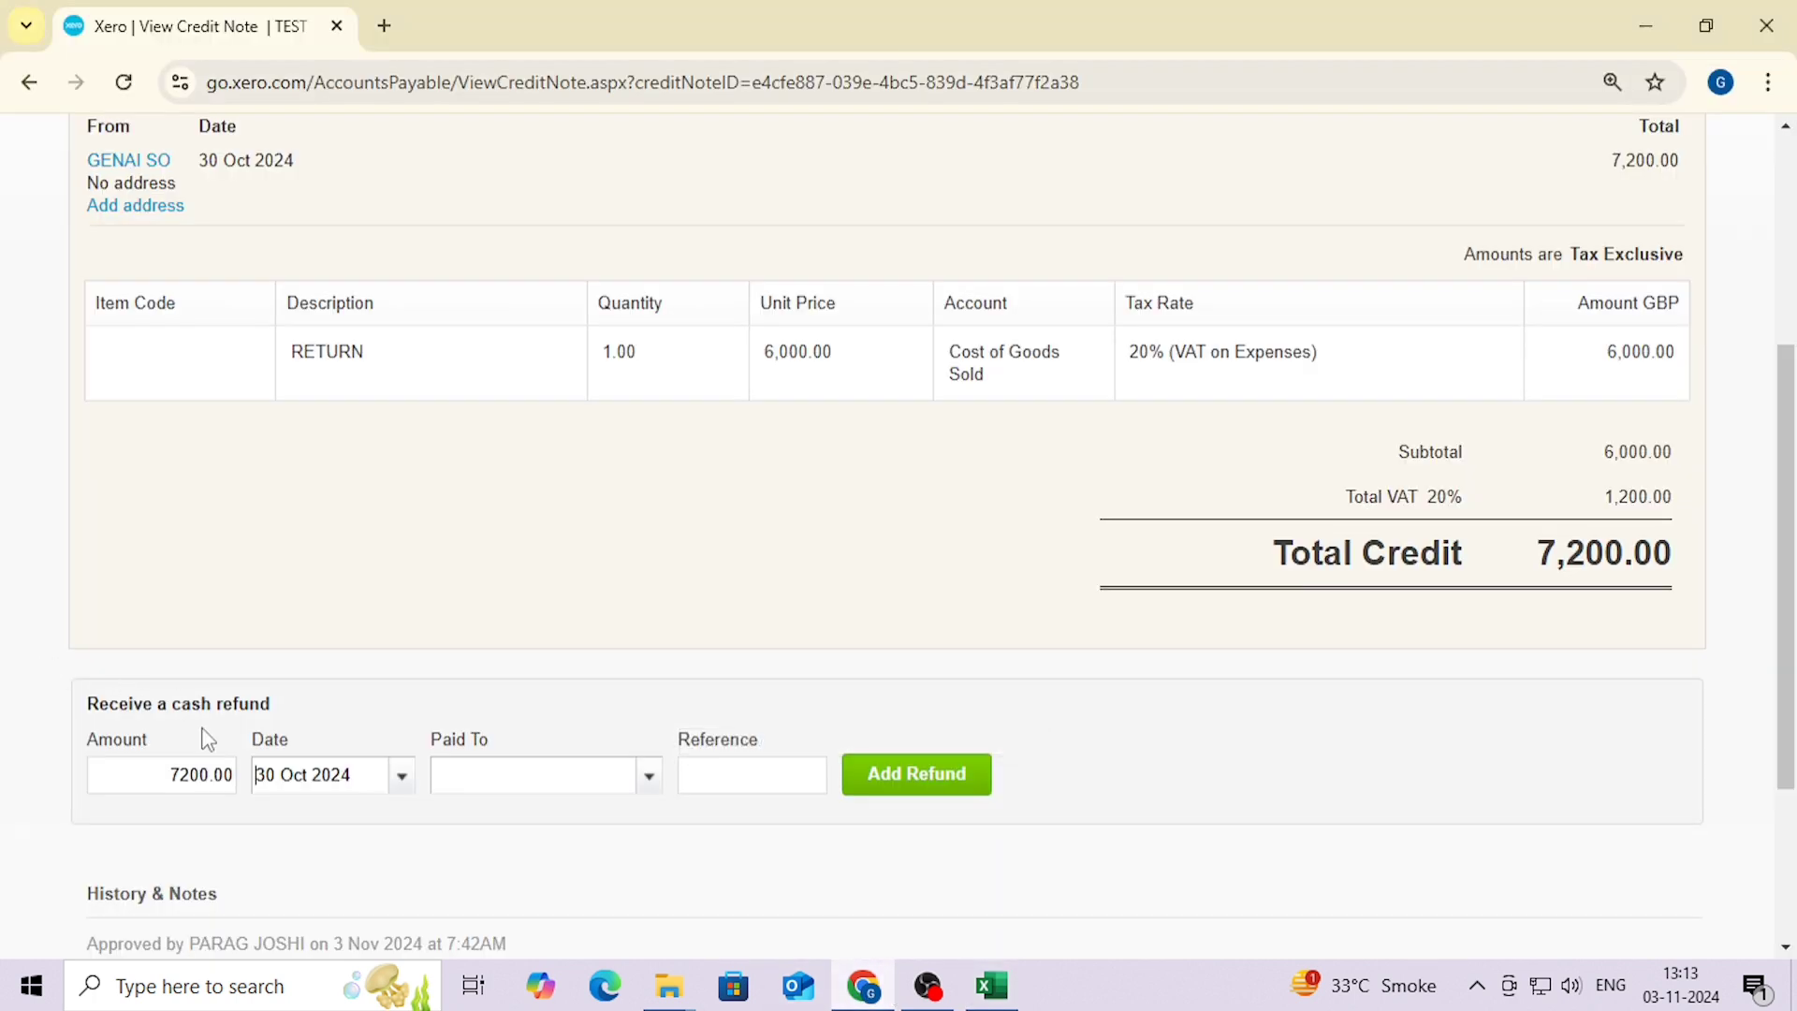
pyautogui.moveTo(349, 784); pyautogui.dragTo(243, 763)
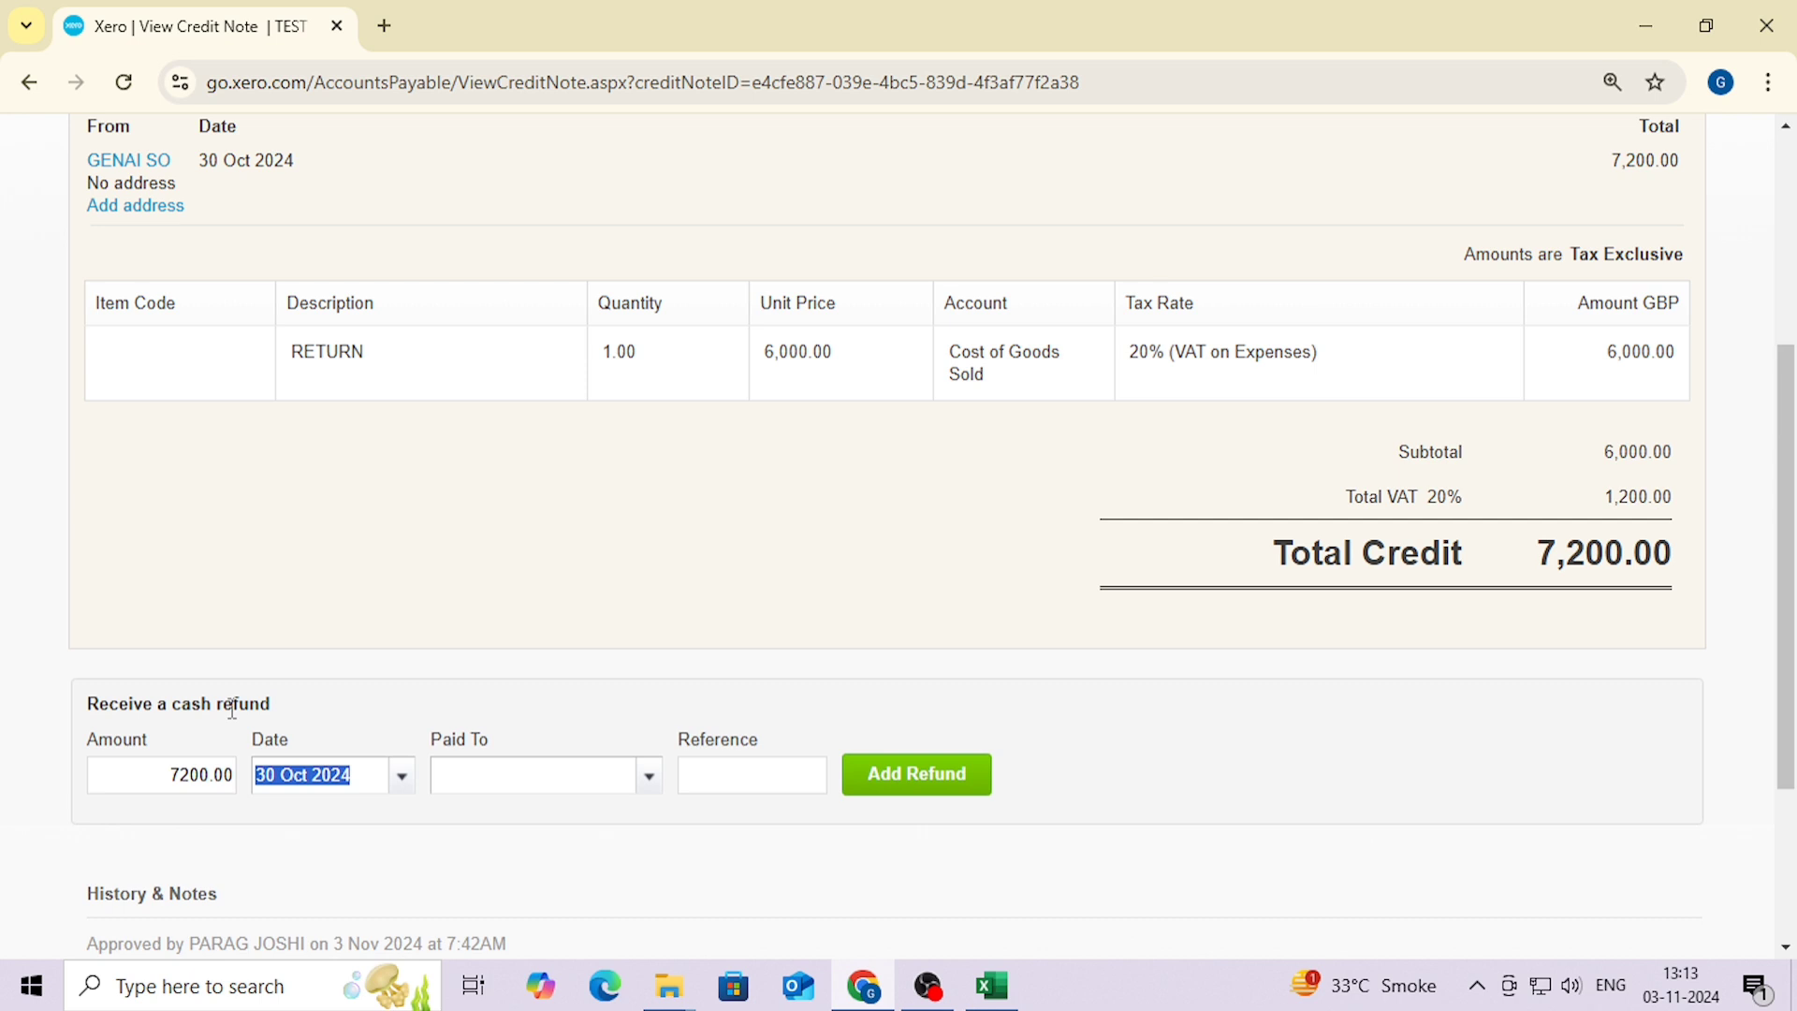
pyautogui.write('03/')
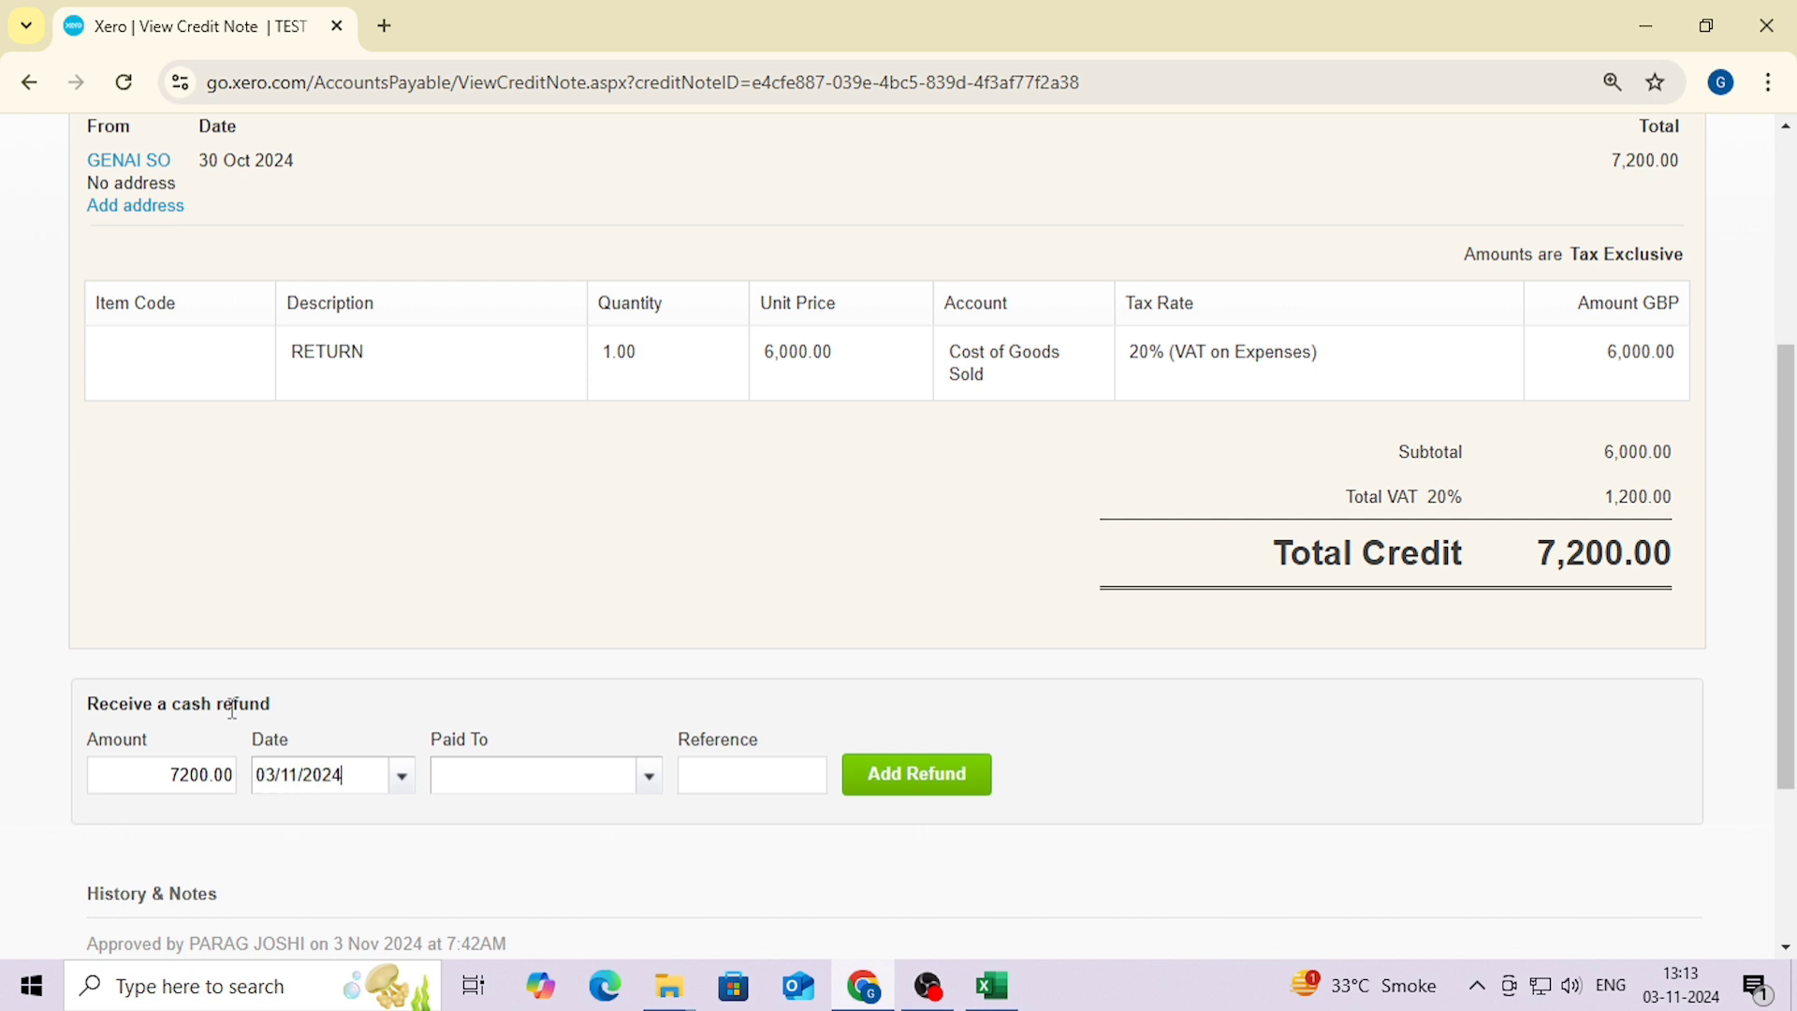
pyautogui.write('11/2024')
pyautogui.press('Tab')
# - Set the refund's paid-to account to 700 - BANK and reference to REFUND 01, and add the refund
pyautogui.click(649, 775)
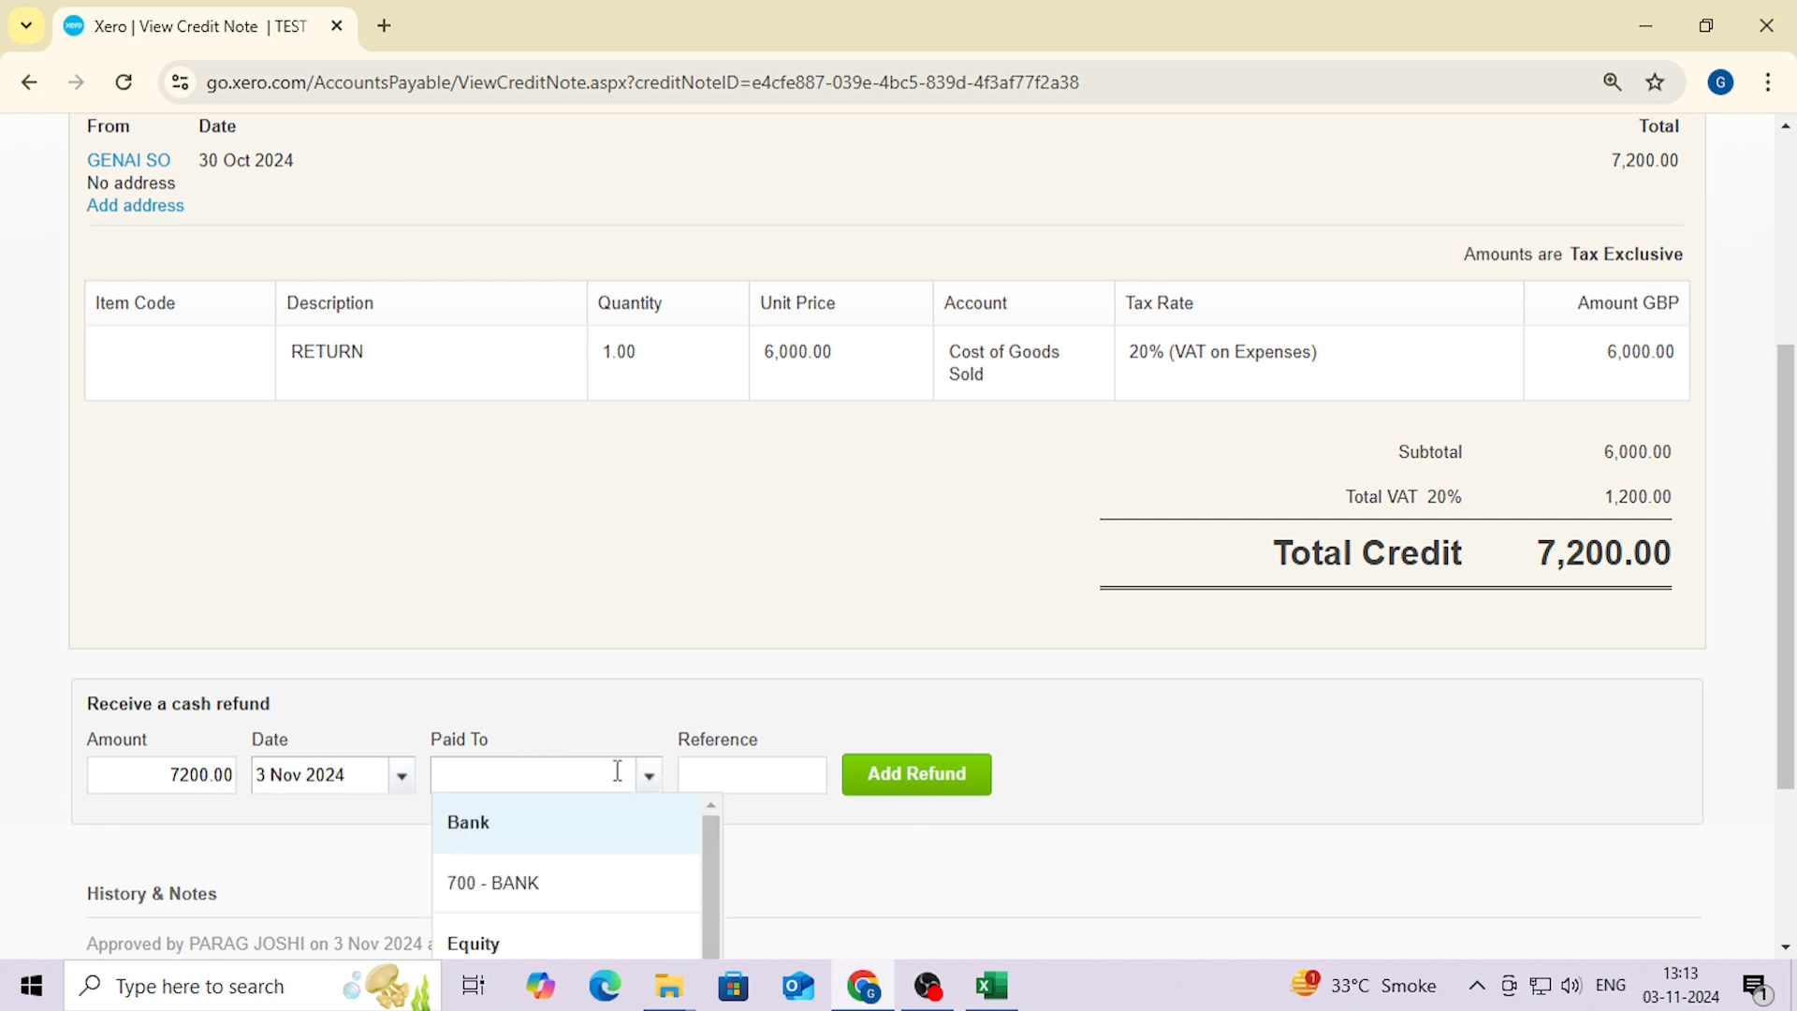
pyautogui.scroll(-3, 618, 770)
pyautogui.click(600, 642)
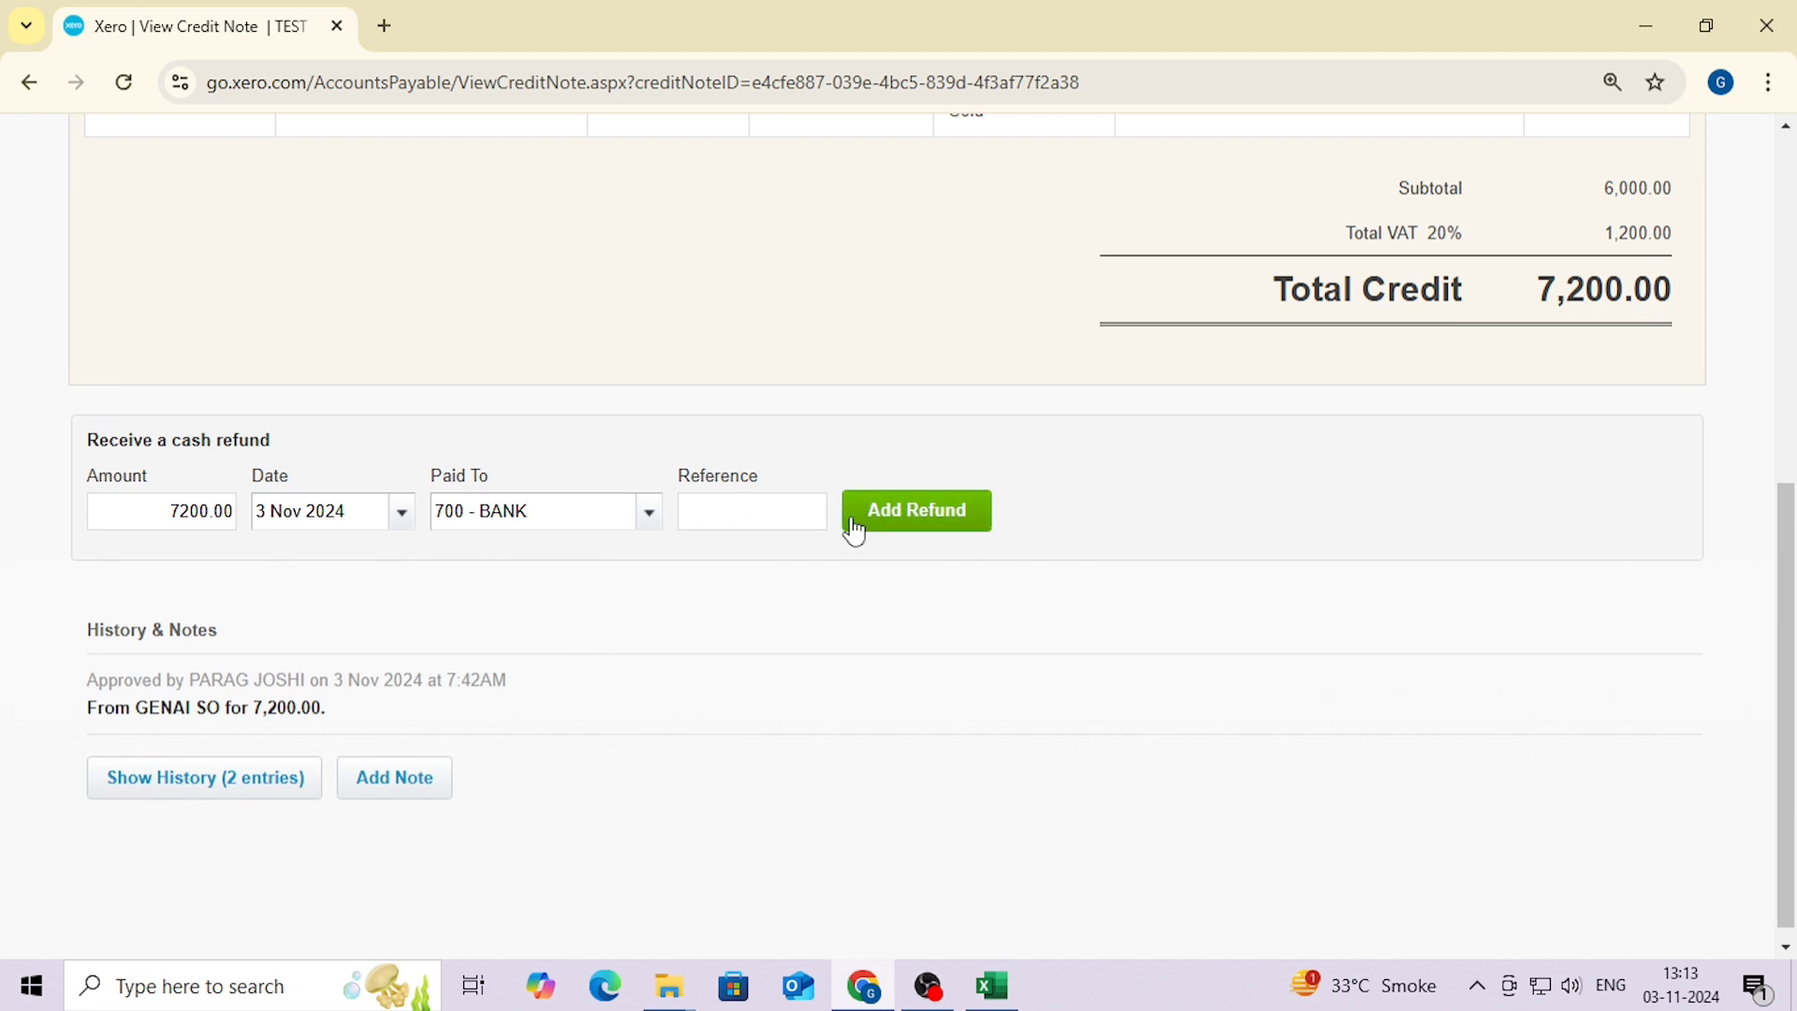
pyautogui.press('Tab')
pyautogui.write('RE')
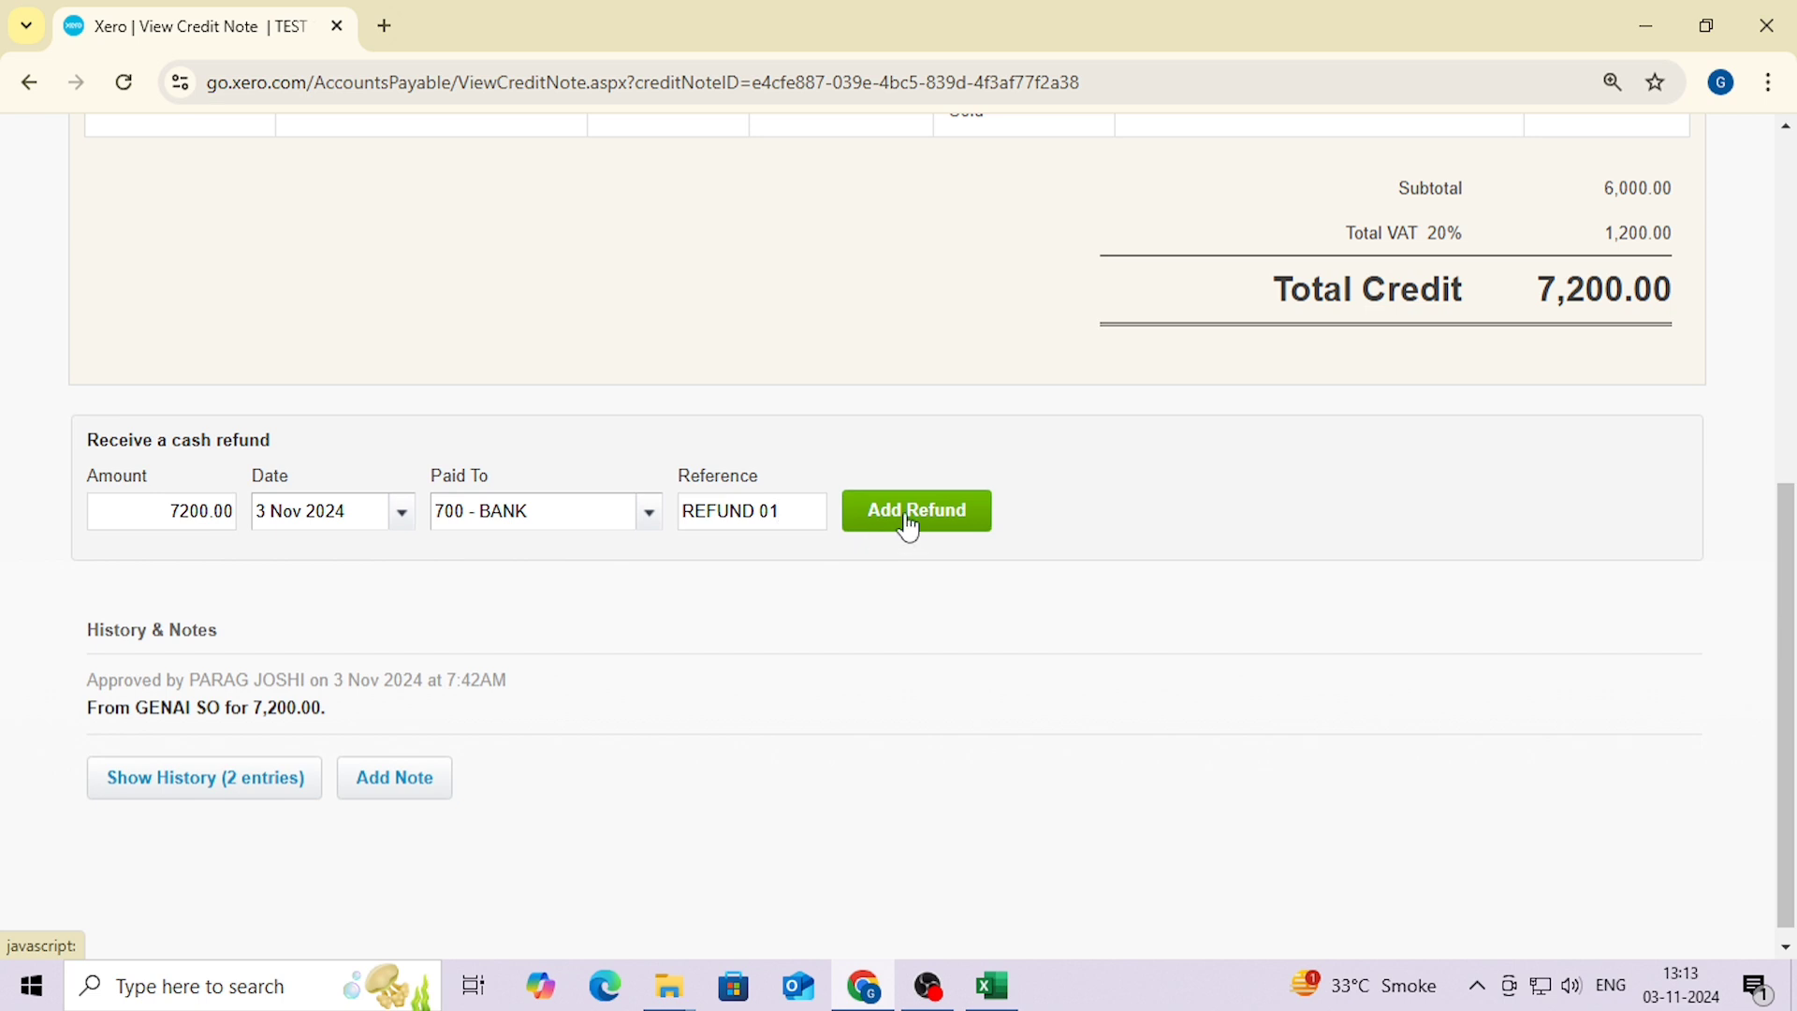
pyautogui.click(909, 527)
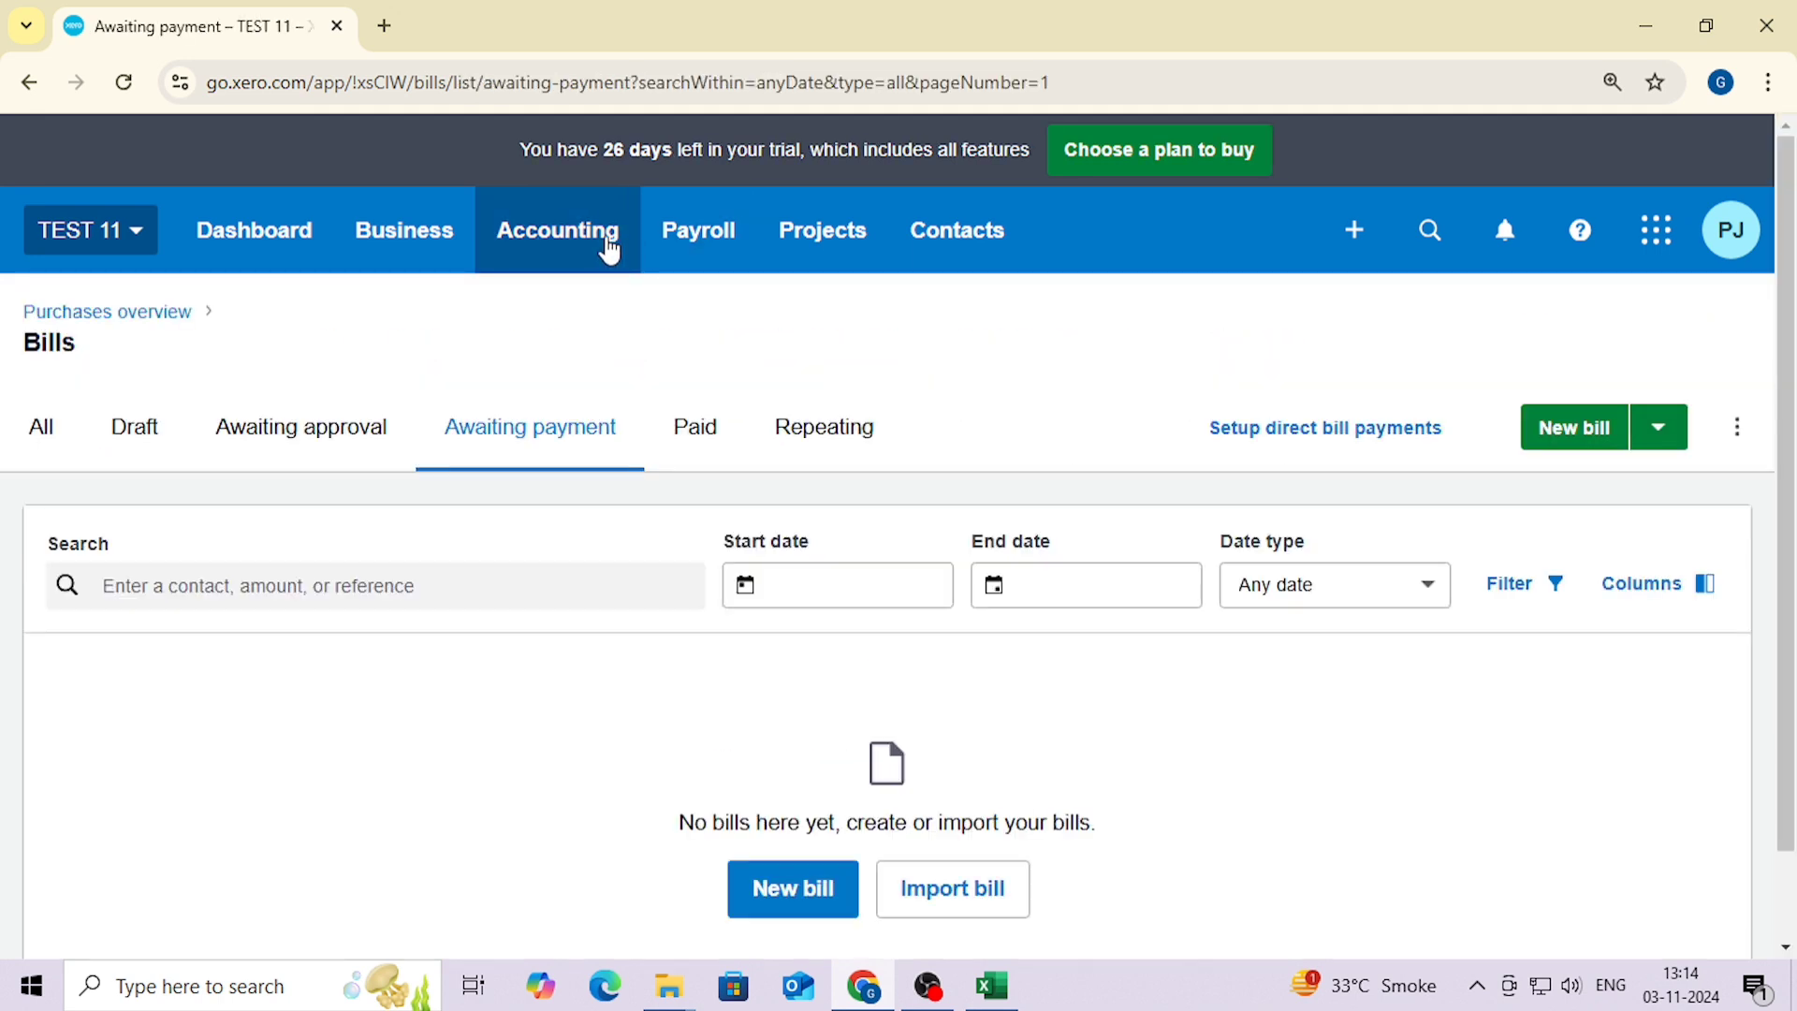
# - Check the bills awaiting payment and the paid bills
pyautogui.scroll(-2, 514, 505)
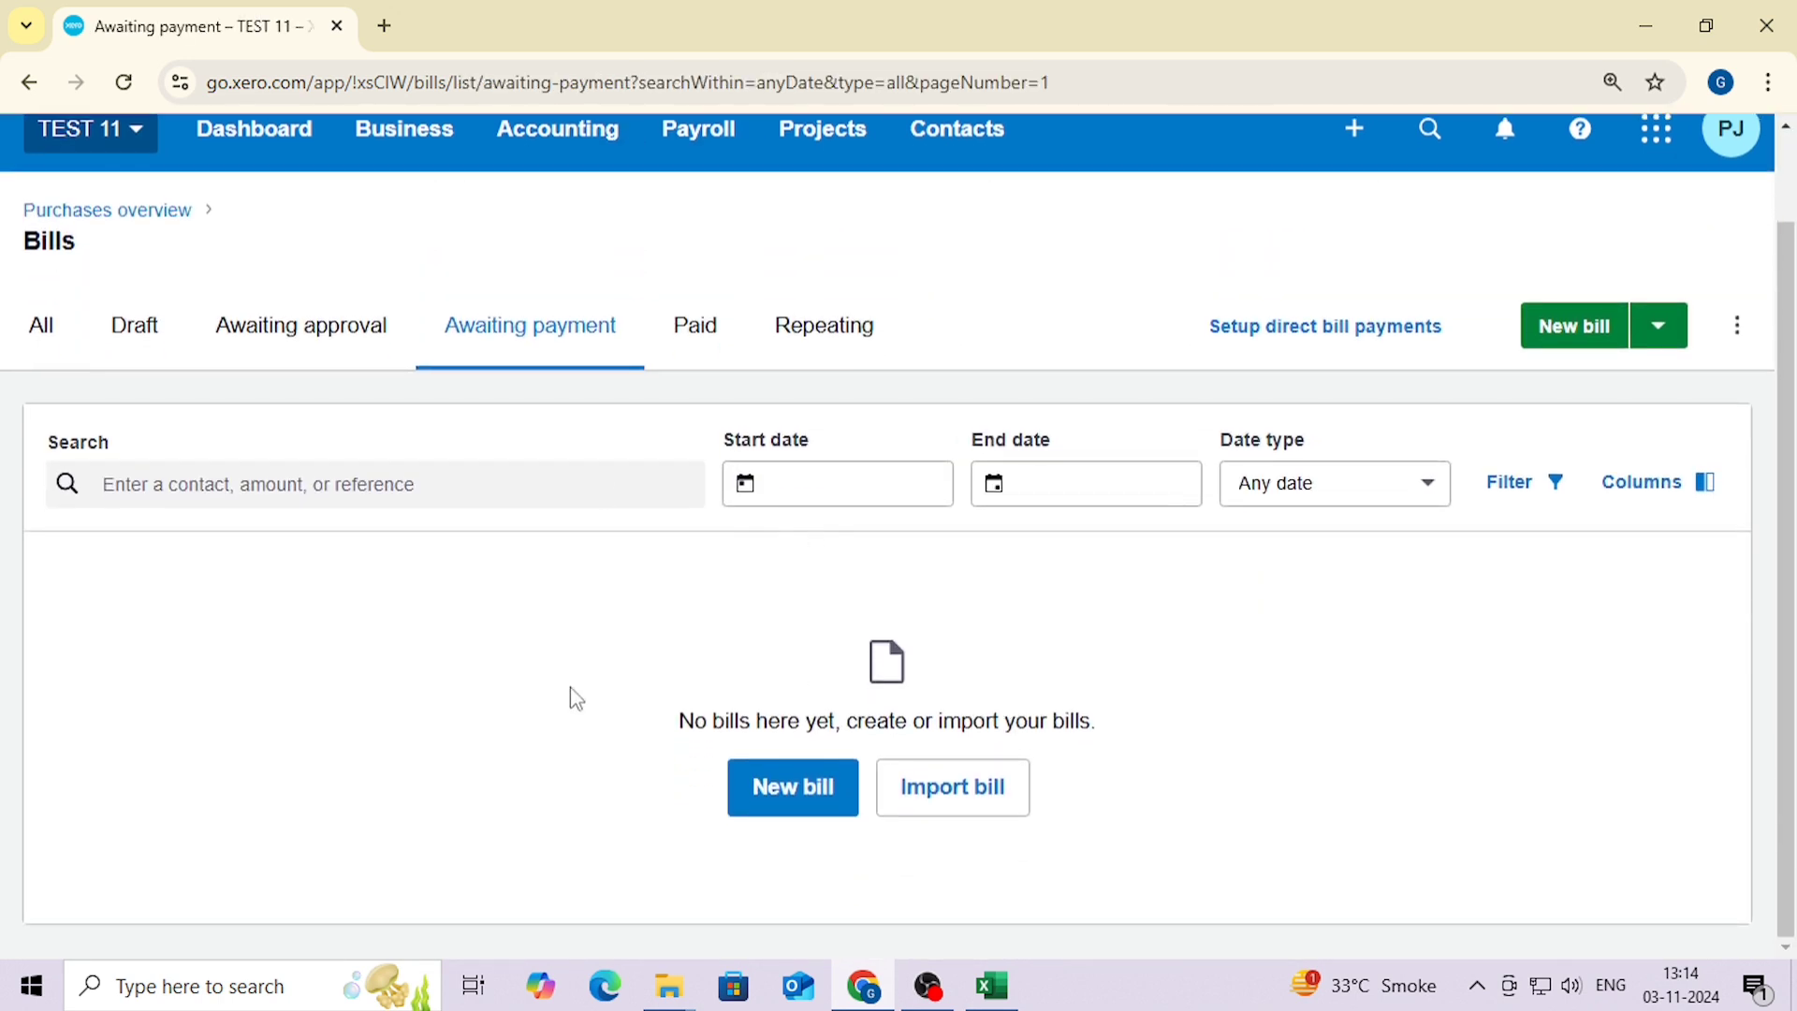
pyautogui.click(676, 356)
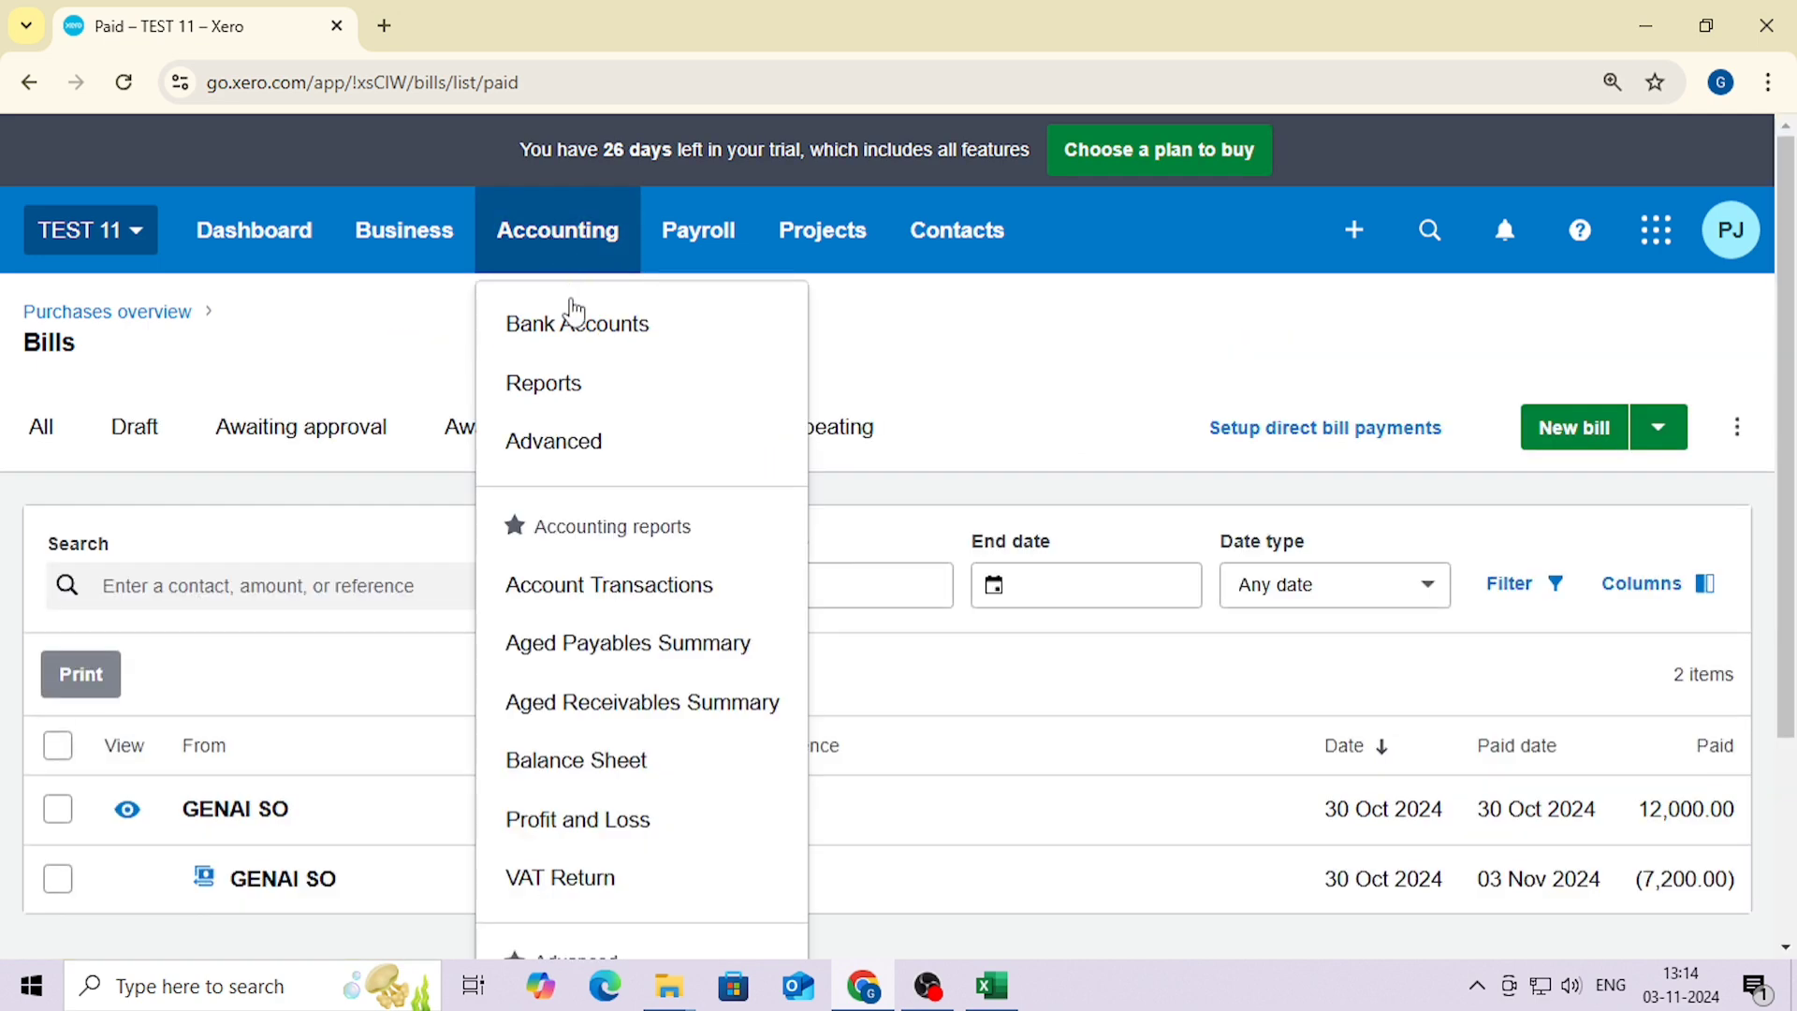
# - Open the BANK account's reconciliation and reconcile the 7,200.00 GENAI STORE receipt with the REFUND 01 payment
pyautogui.click(558, 323)
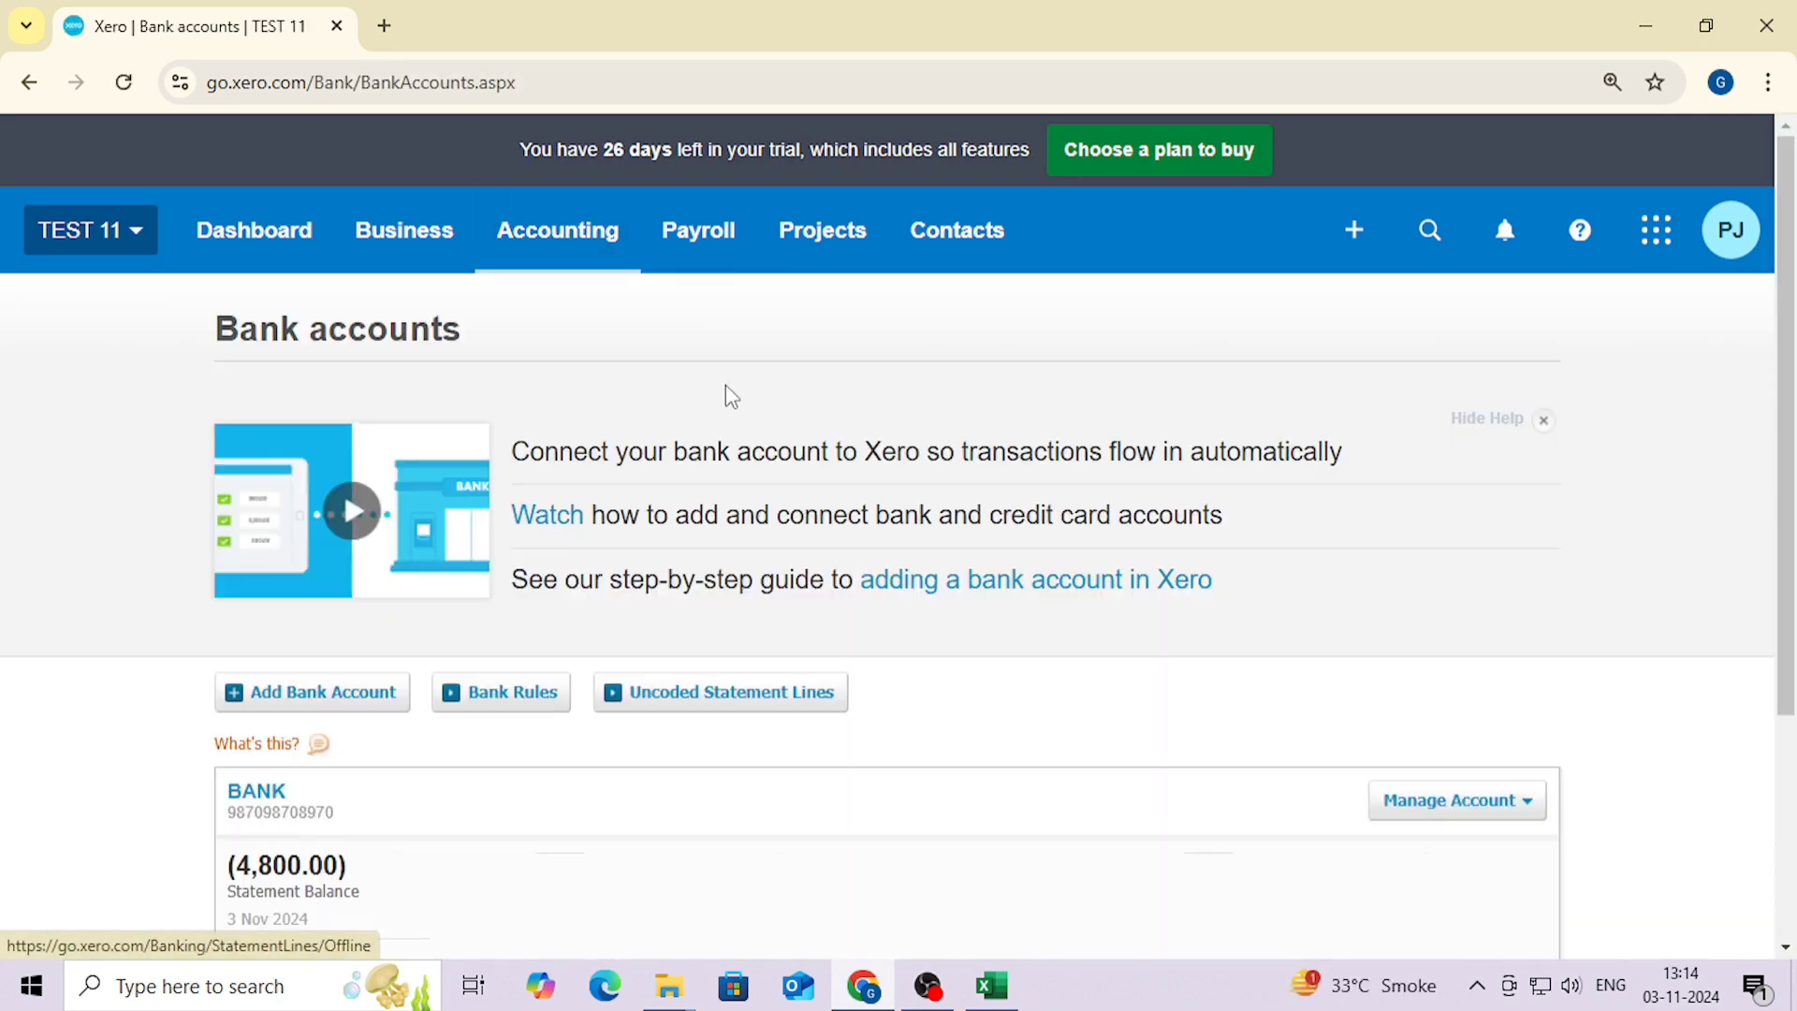
pyautogui.scroll(-3, 558, 445)
pyautogui.click(319, 763)
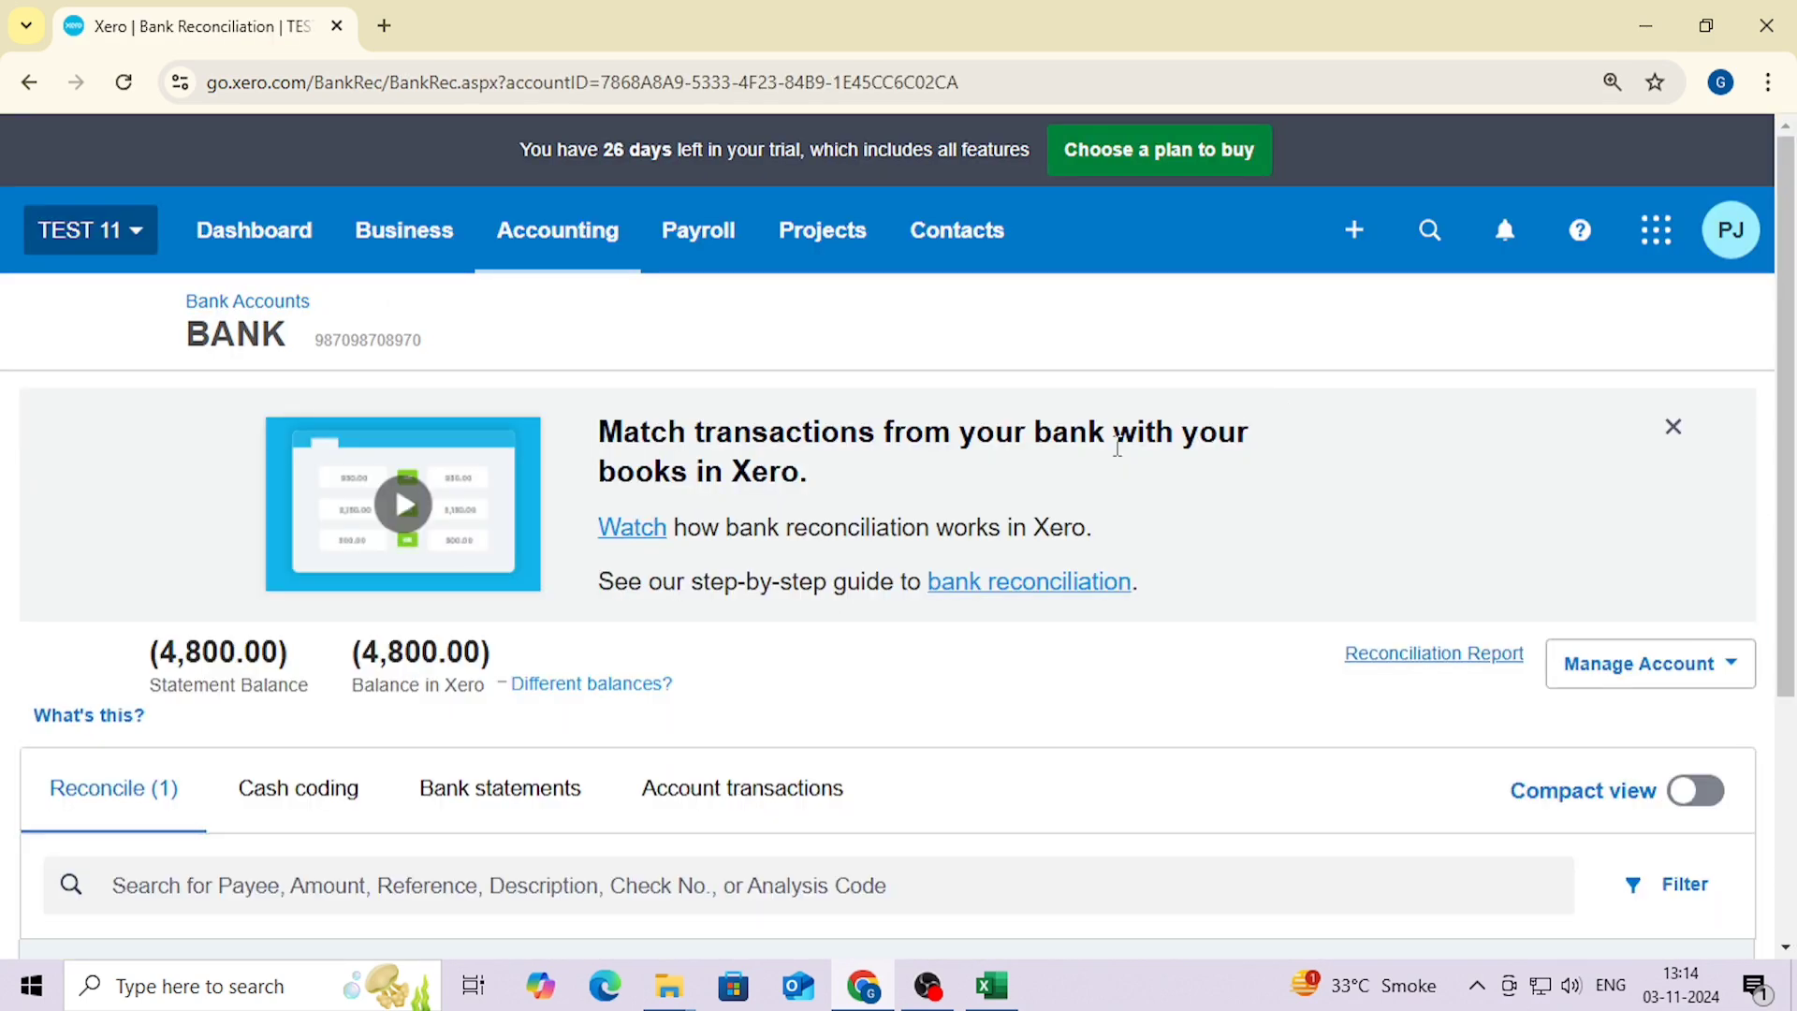
pyautogui.scroll(-7, 1104, 486)
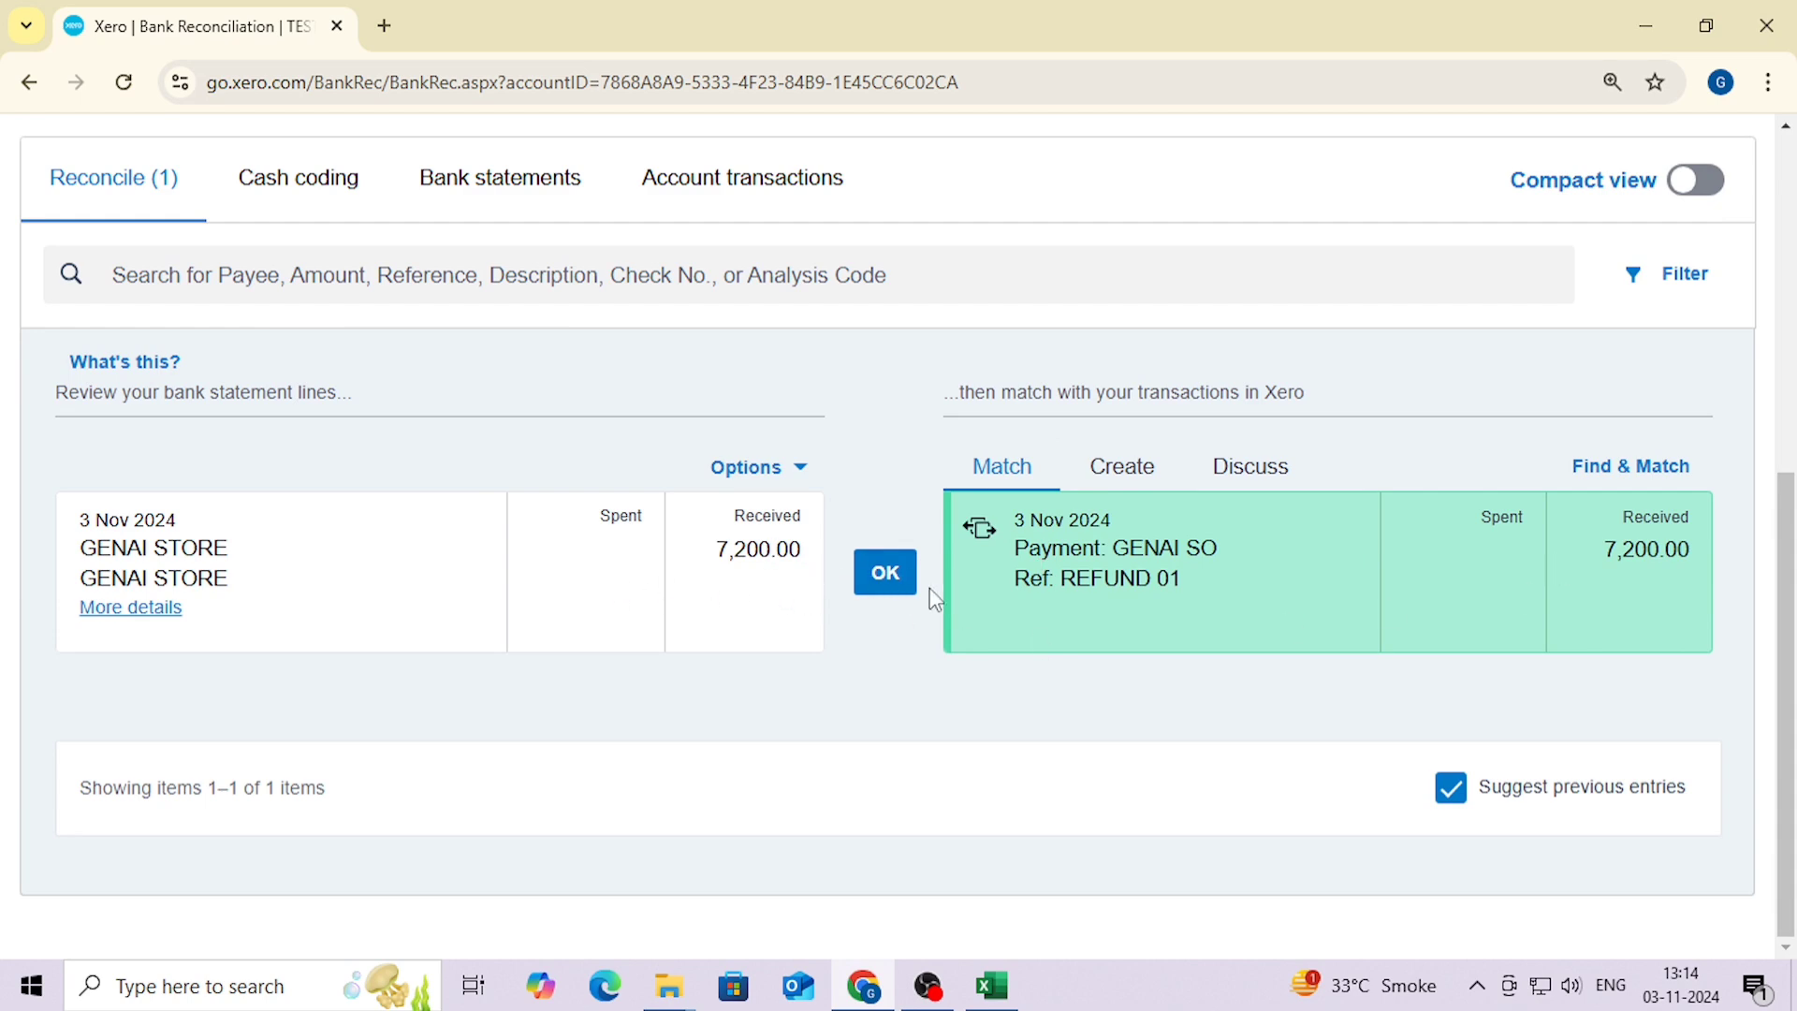
pyautogui.click(897, 575)
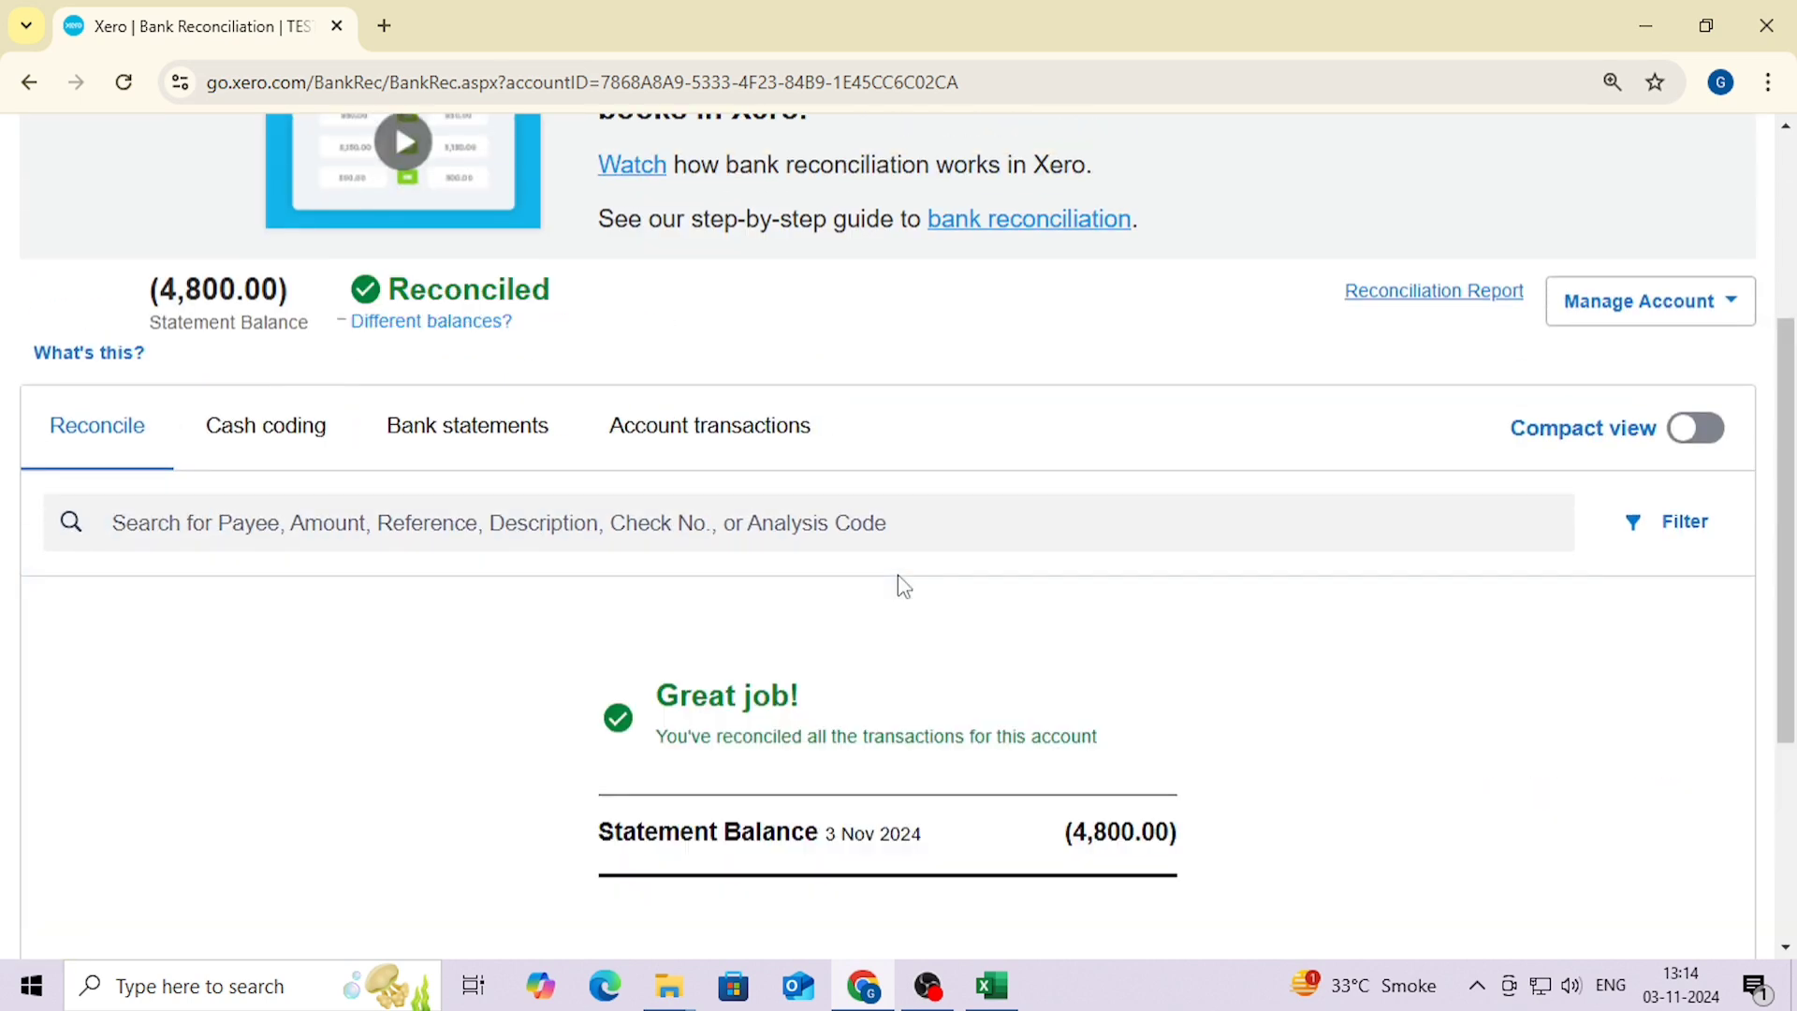
# - Review the BANK account in the bank accounts overview and return to the bills to pay
pyautogui.scroll(4, 922, 581)
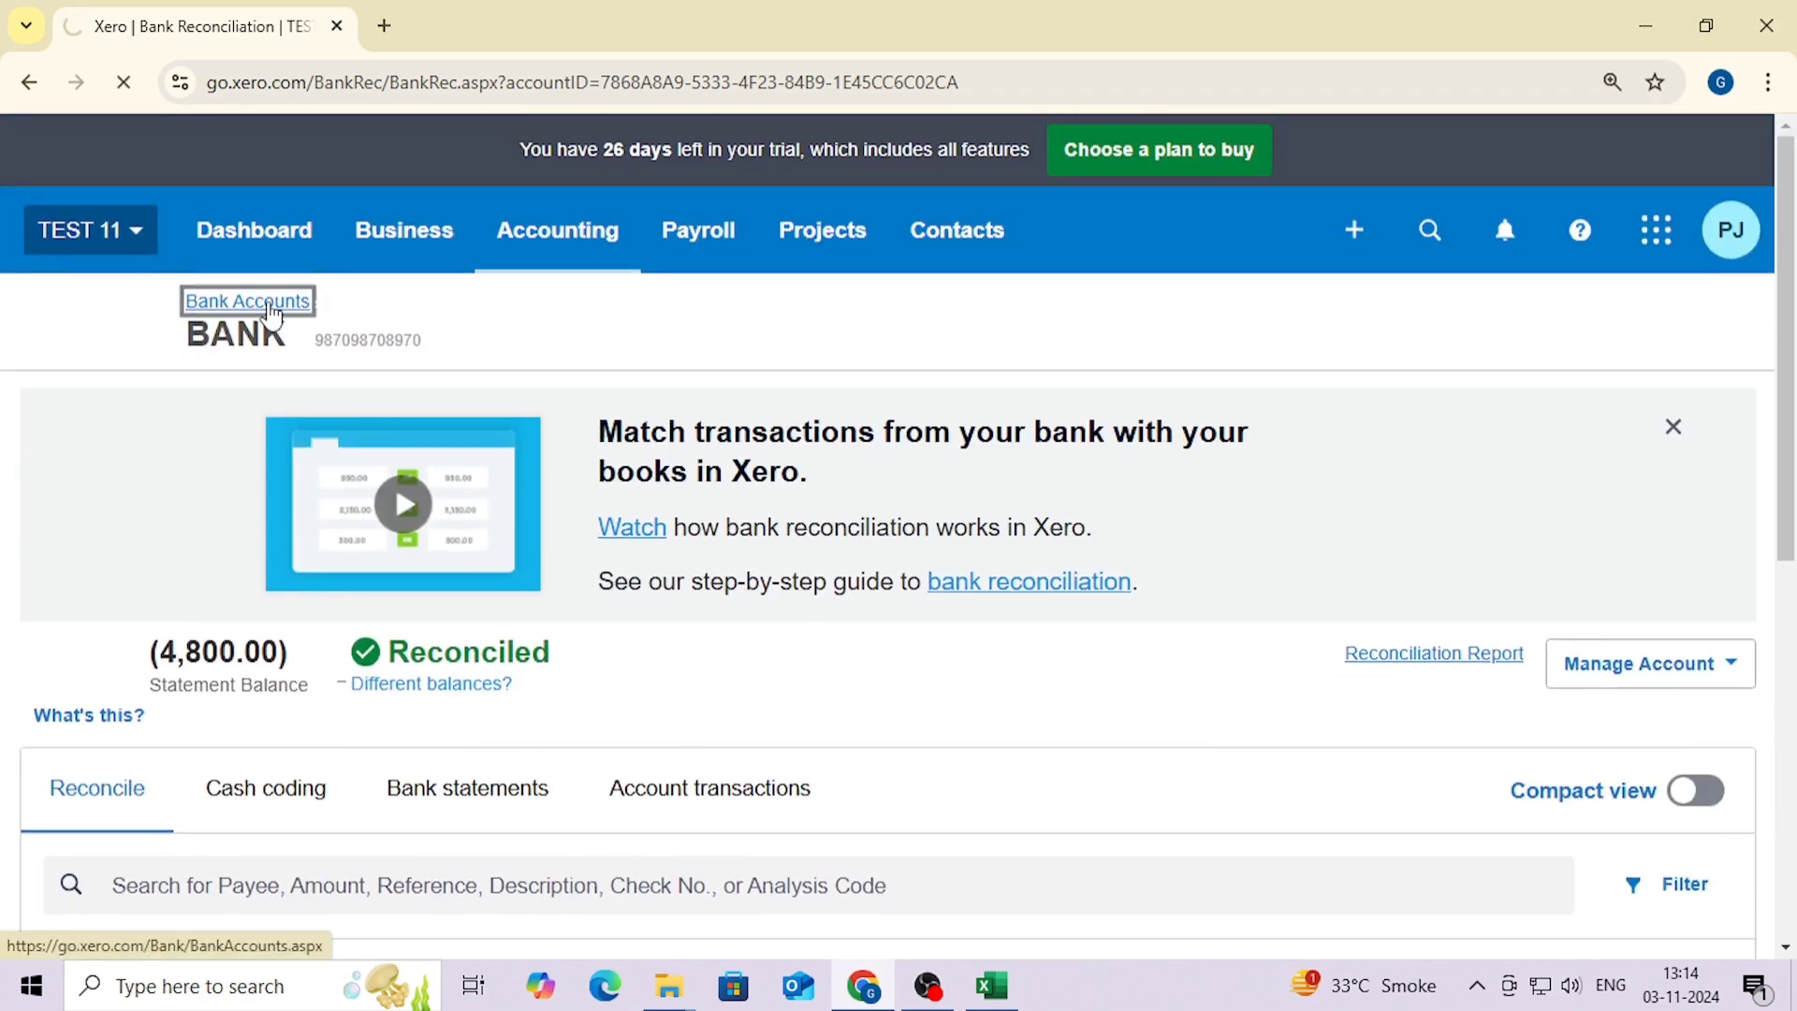
pyautogui.scroll(-1, 449, 594)
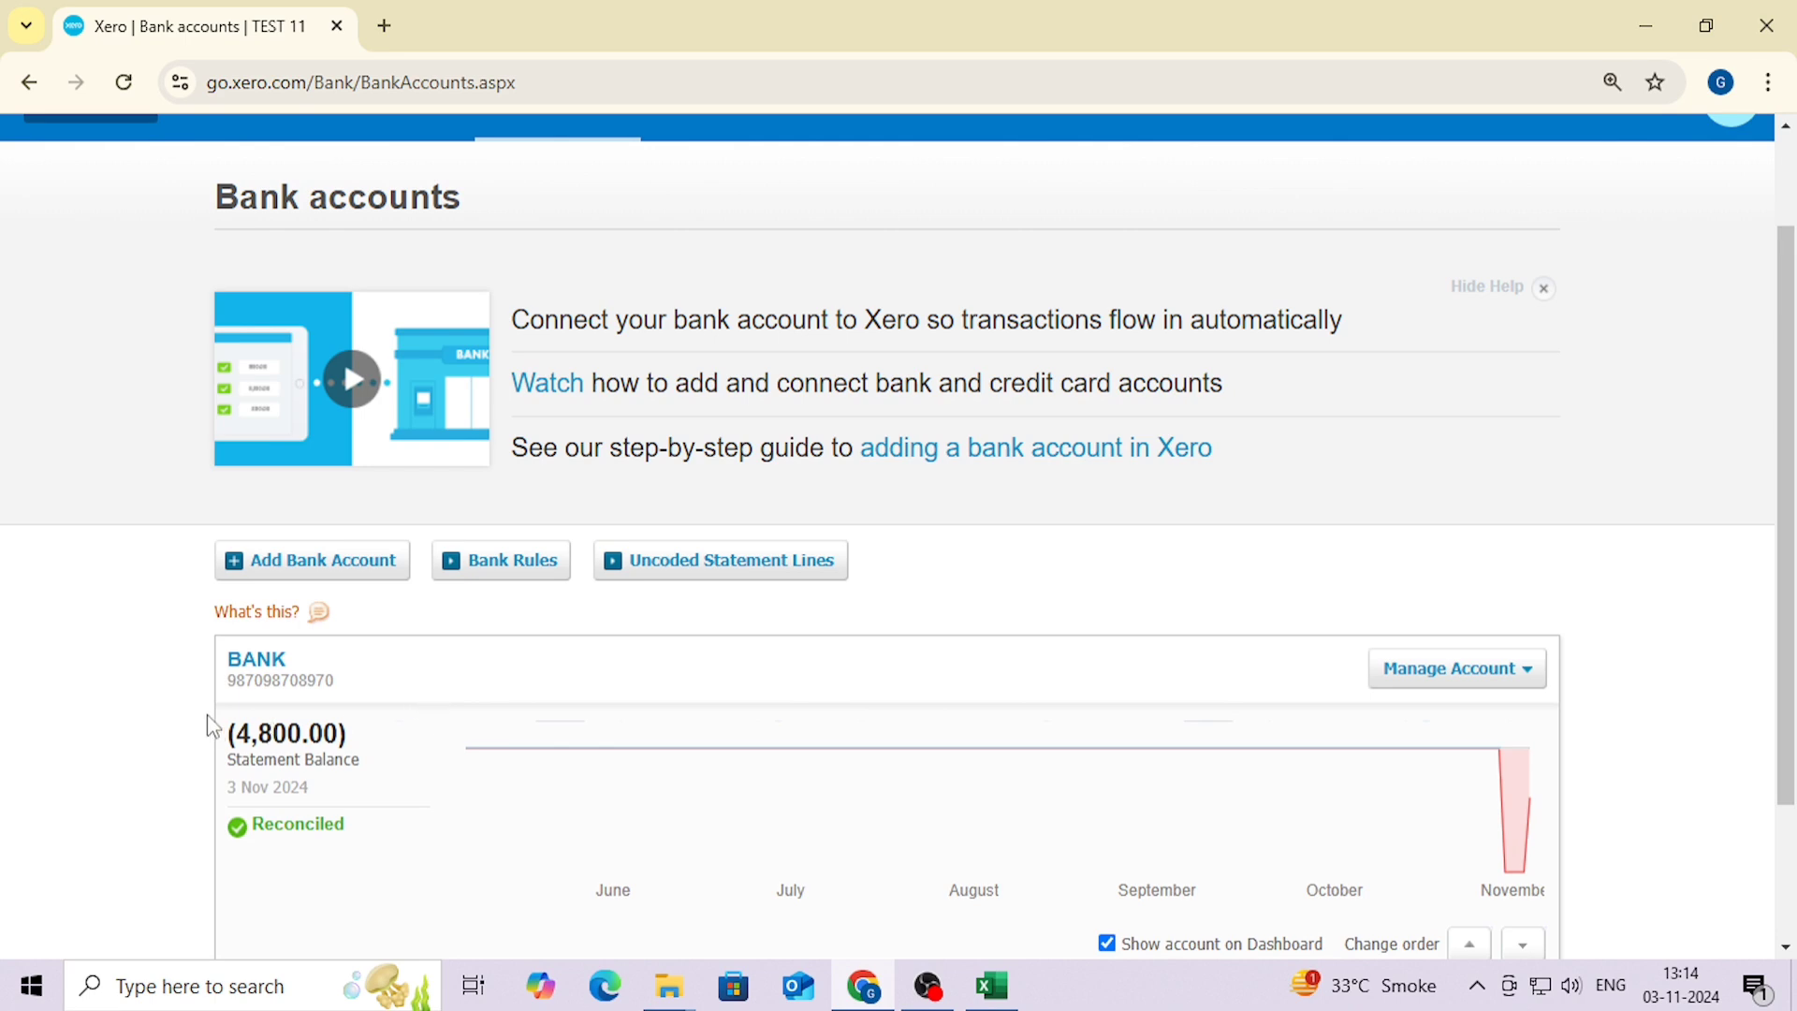
pyautogui.scroll(2, 497, 553)
pyautogui.click(431, 254)
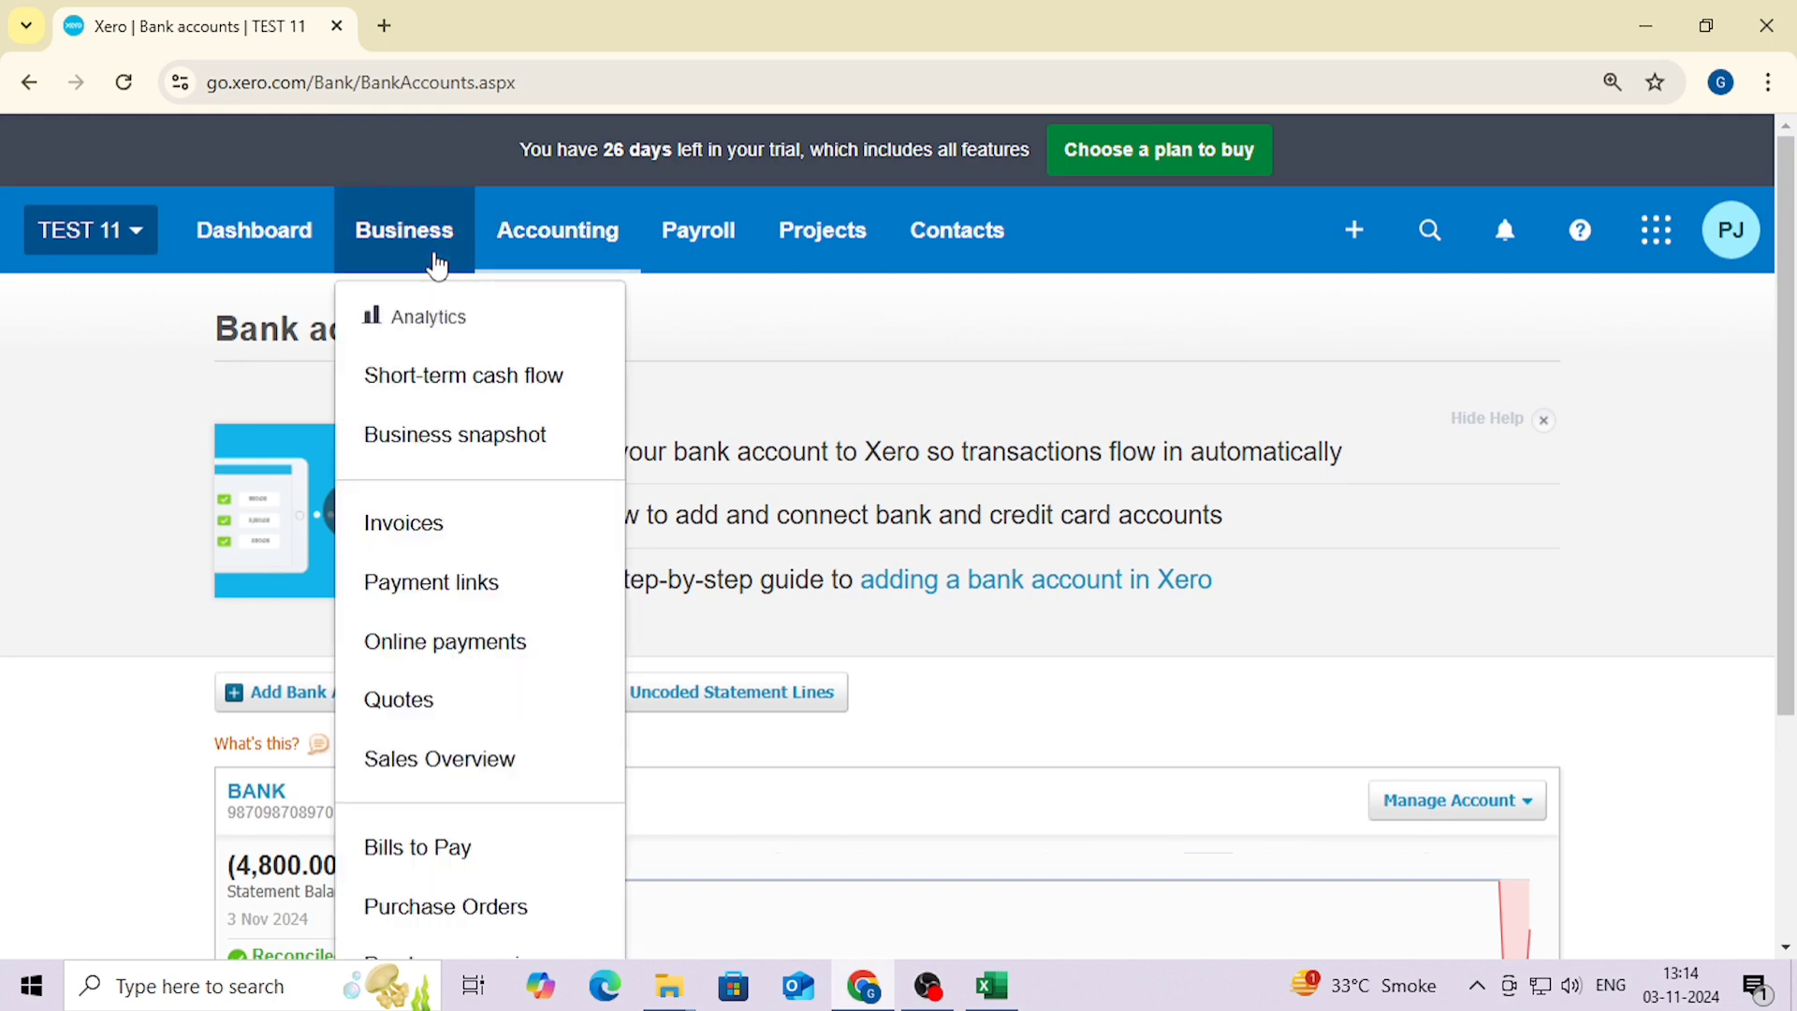
pyautogui.click(466, 840)
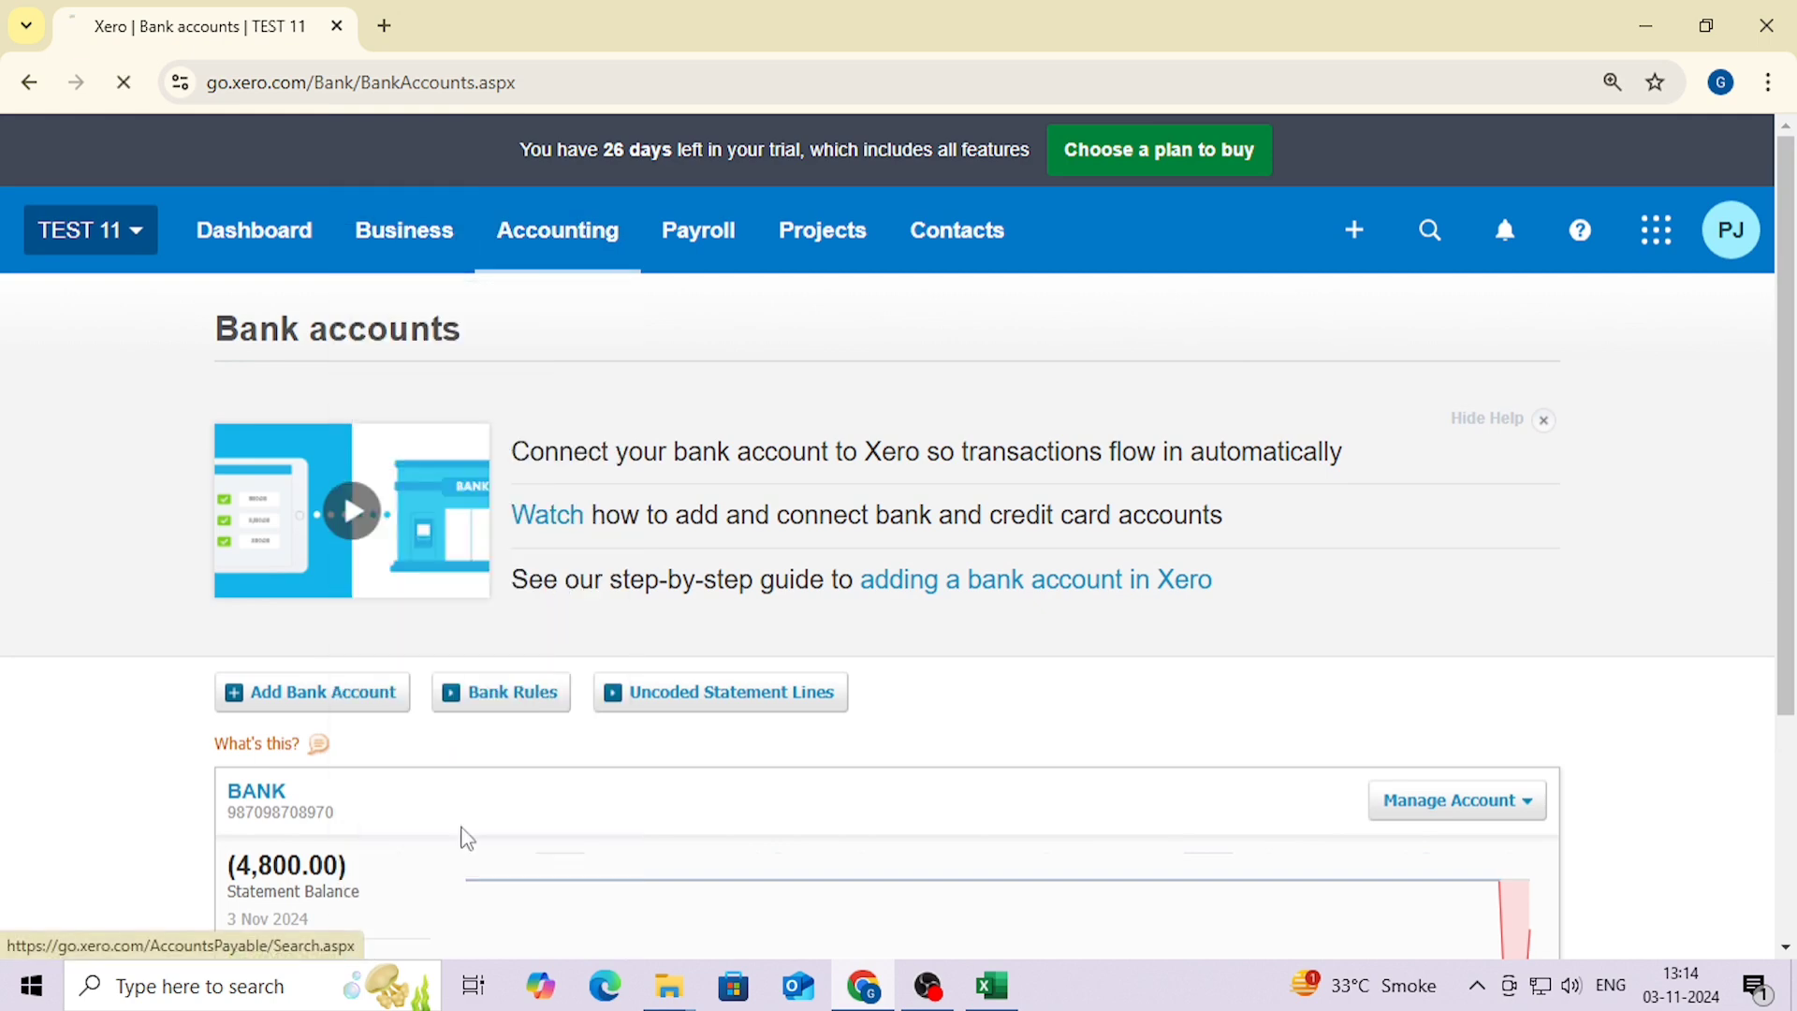